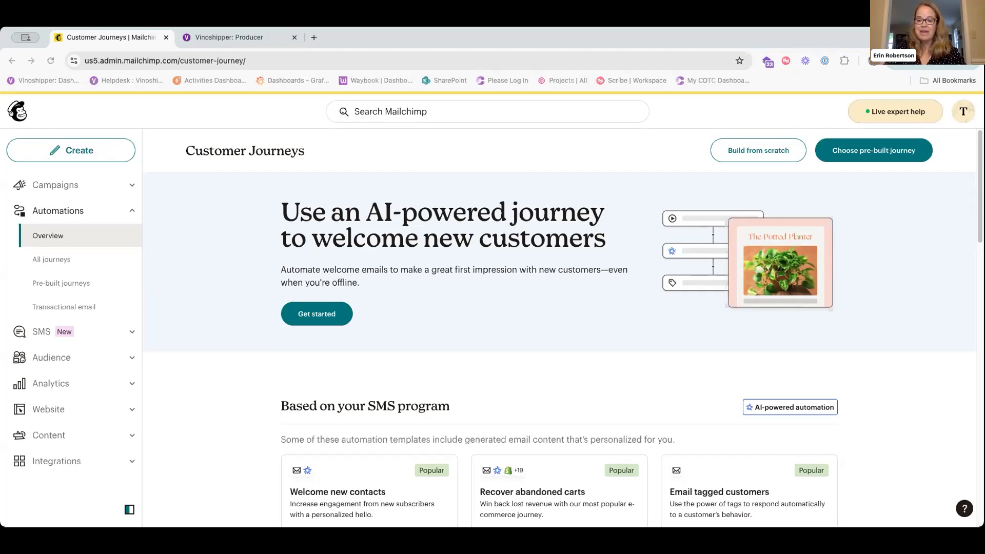
Switch to Vinoshipper and open the Mailchimp integration from the account's integrations.
left_click(233, 39)
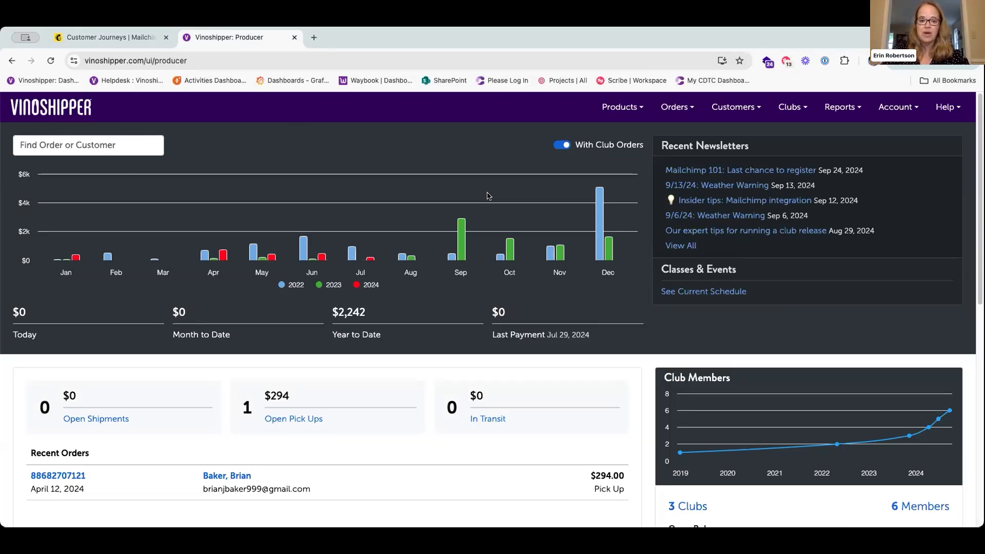
left_click(895, 108)
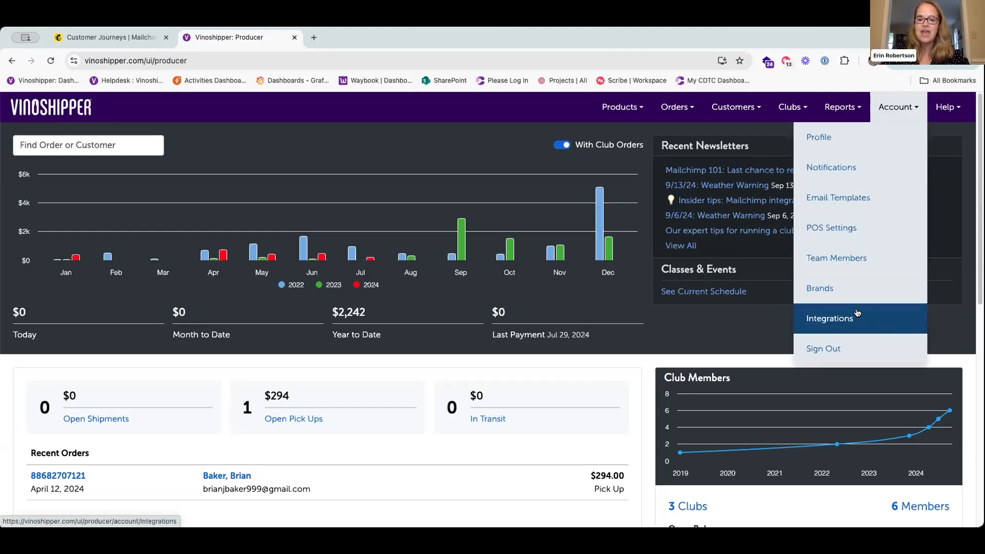
left_click(828, 320)
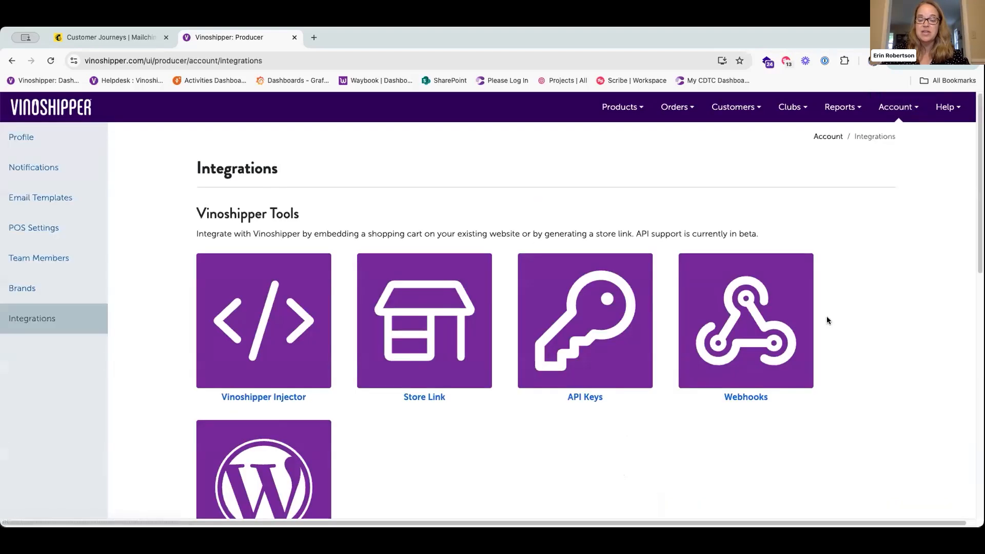
scroll(511, 306, "down", 5)
scroll(511, 306, "down", 6)
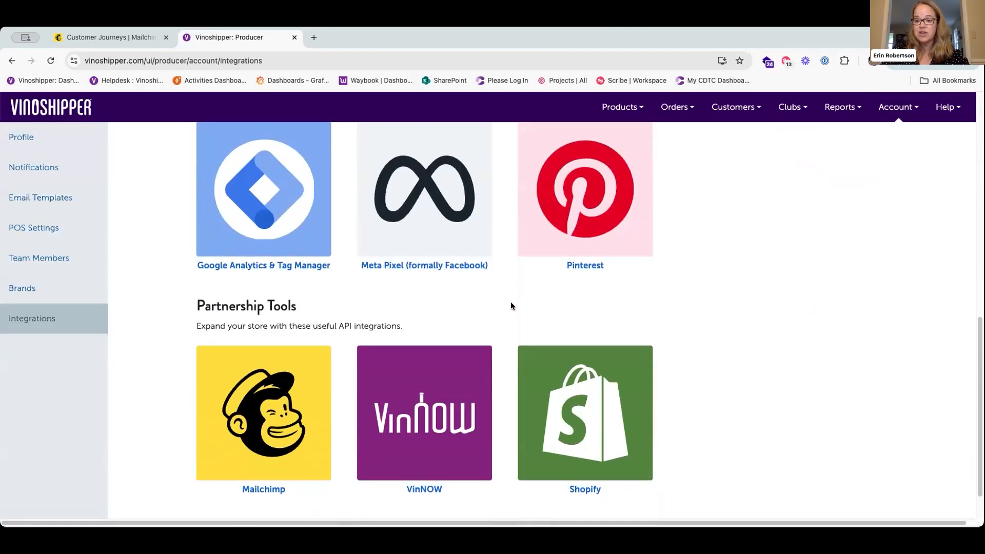
left_click(272, 388)
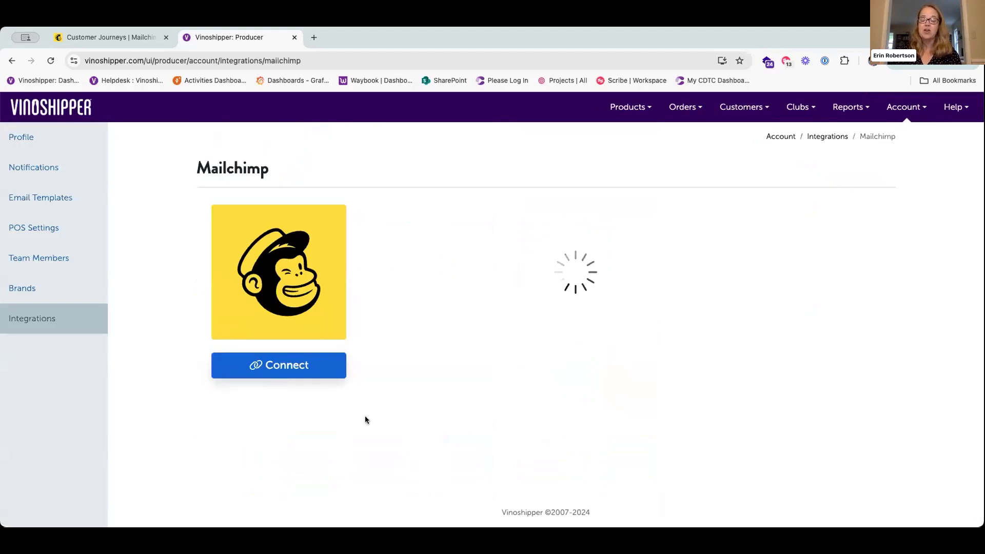
Review the Mailchimp integration status, including the connected audience, customers, products and additional information links.
scroll(359, 317, "down", 2)
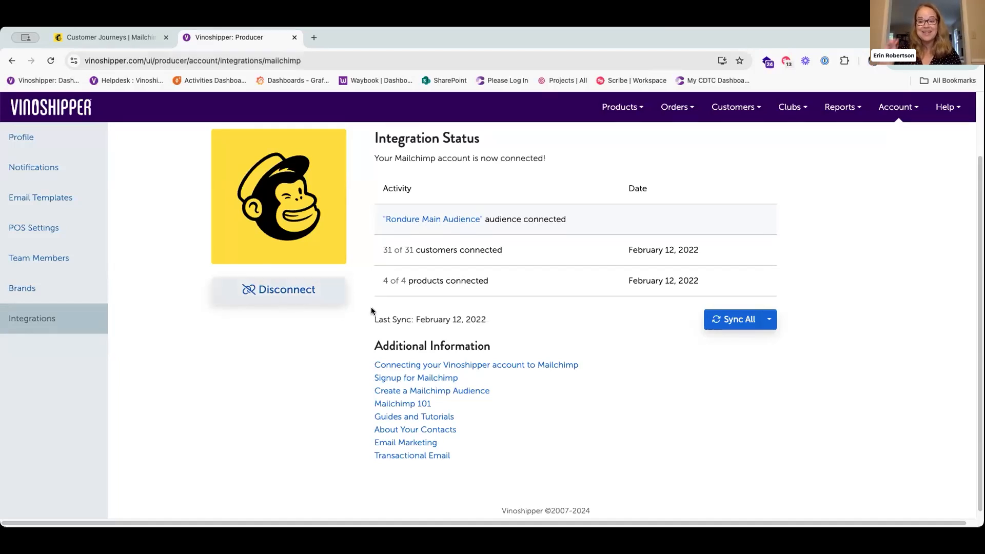
scroll(371, 309, "down", 1)
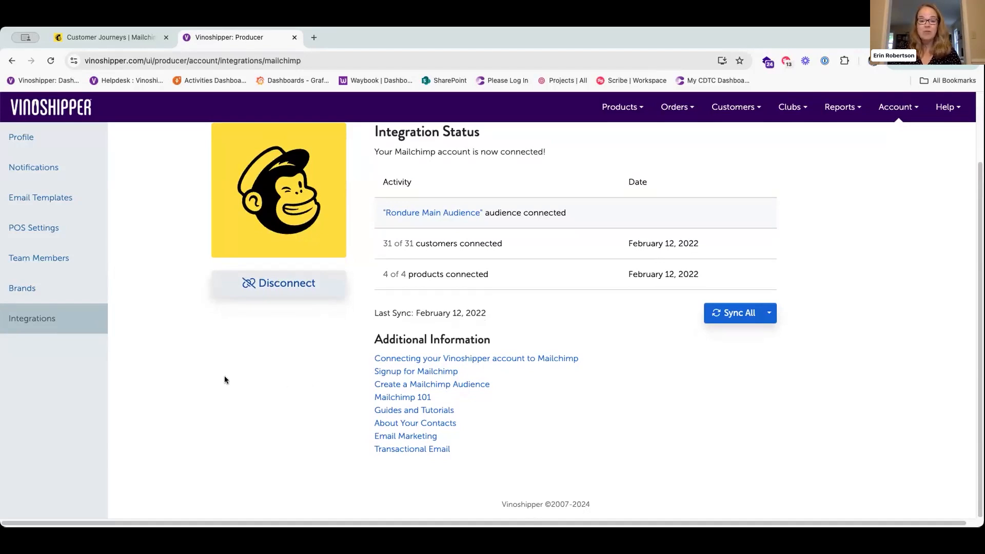
scroll(171, 237, "up", 3)
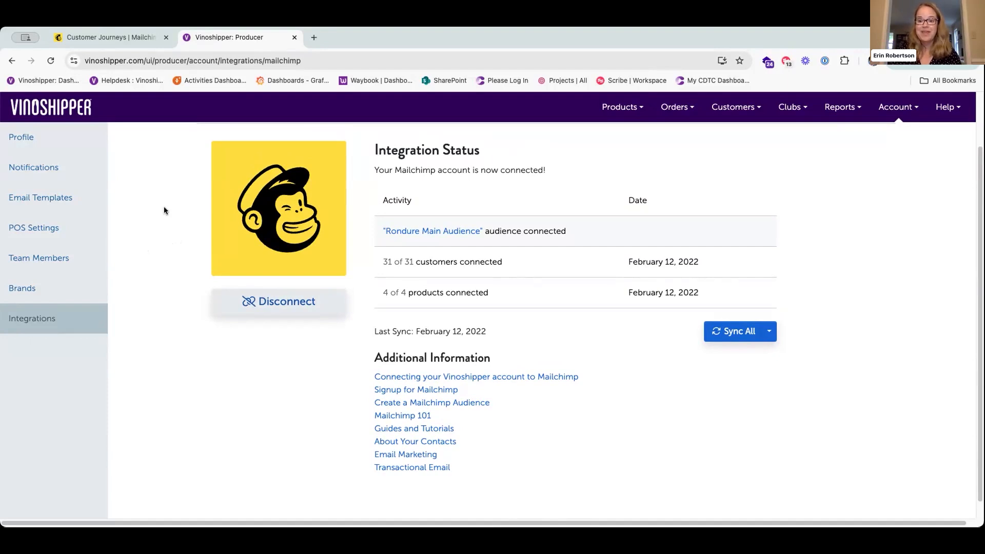
Switch to Mailchimp and look over the Customer Journeys overview down to the recent journeys.
left_click(101, 41)
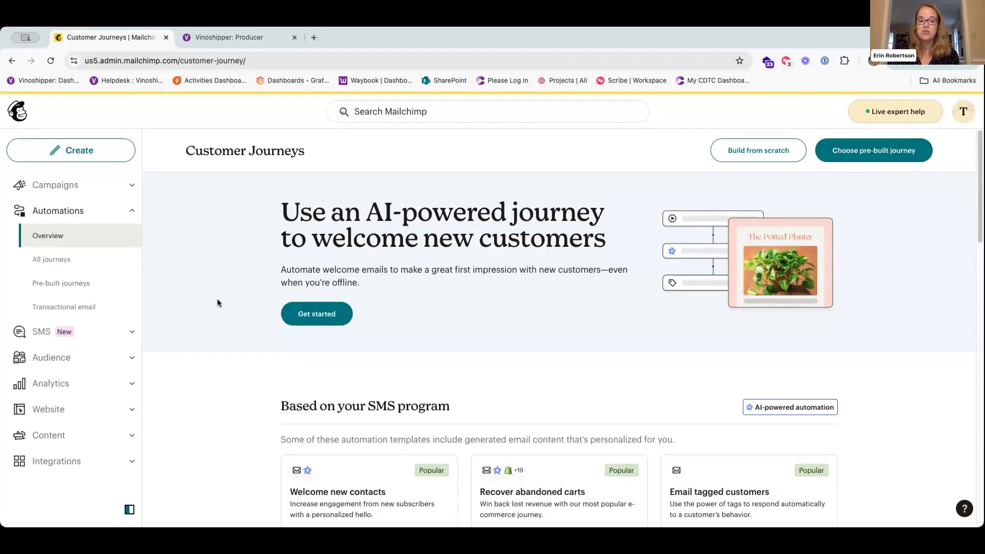
scroll(224, 297, "down", 1)
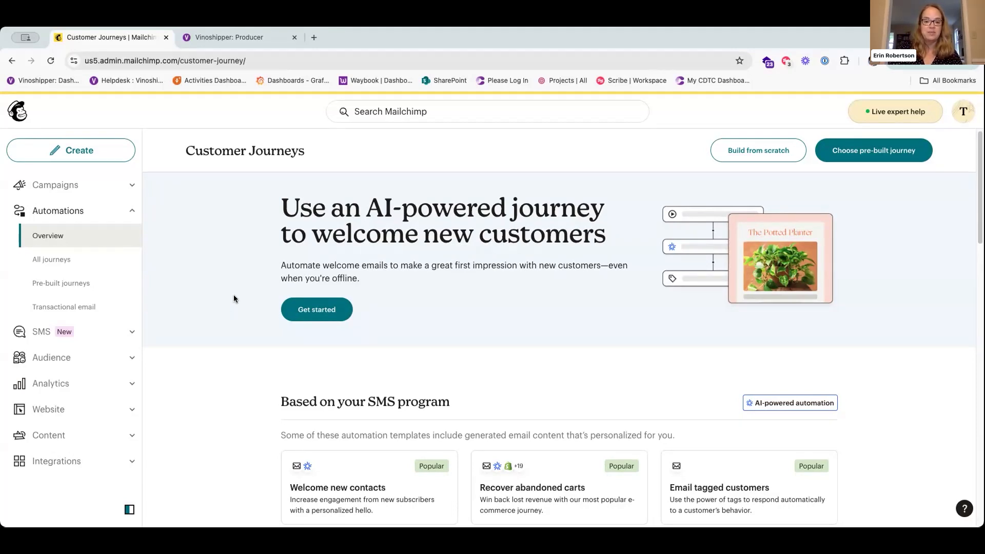
scroll(233, 299, "down", 3)
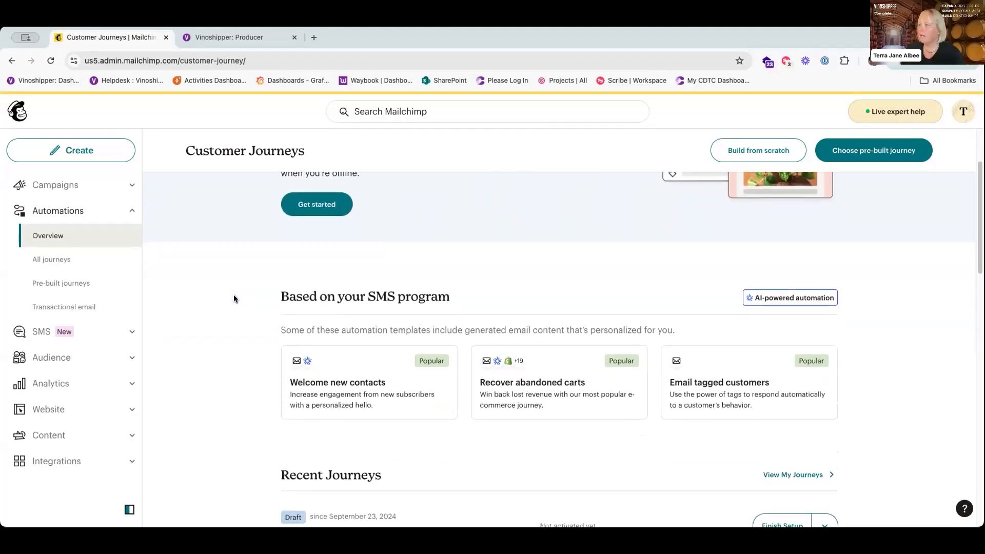
scroll(233, 298, "down", 2)
scroll(232, 294, "up", 1)
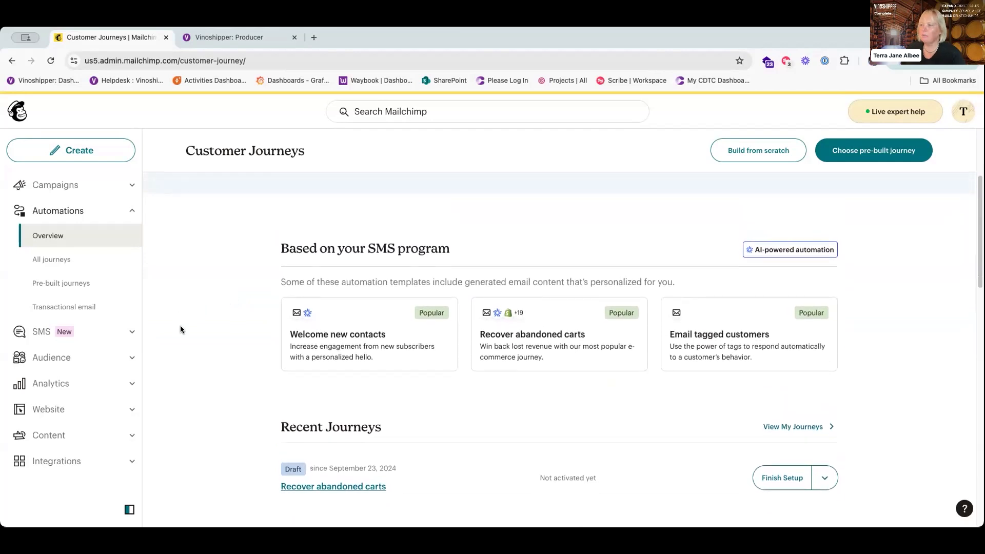
Look over the audience dashboard and open the list of all contacts.
left_click(85, 359)
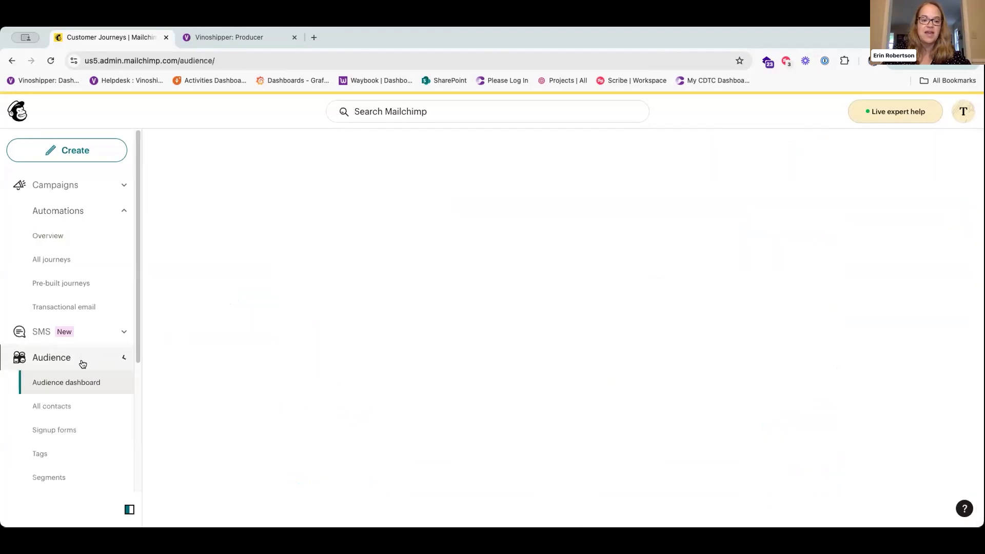
scroll(196, 334, "down", 2)
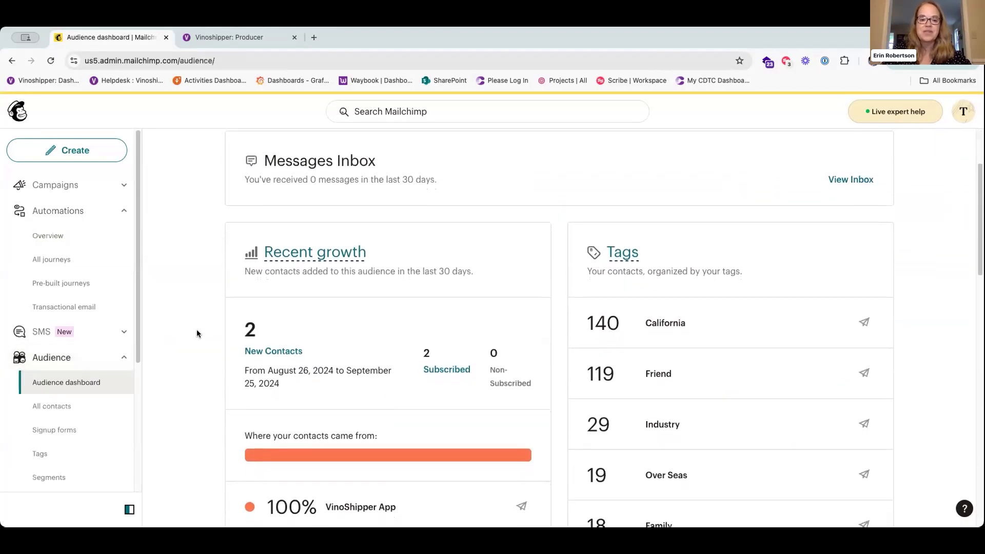
left_click(95, 406)
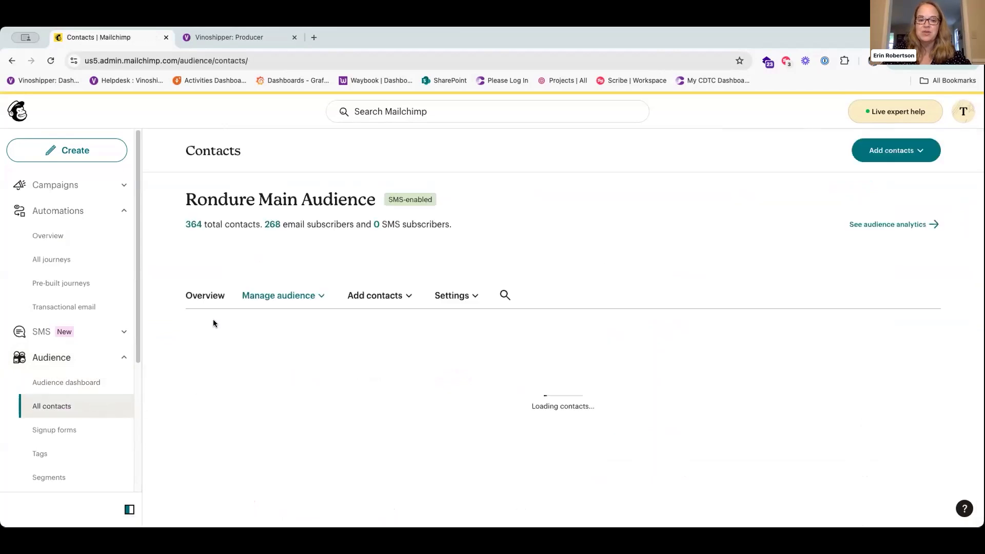
Examine the contacts table, including clubs, tags, subscription status, revenue, orders and source for each contact.
scroll(350, 321, "down", 3)
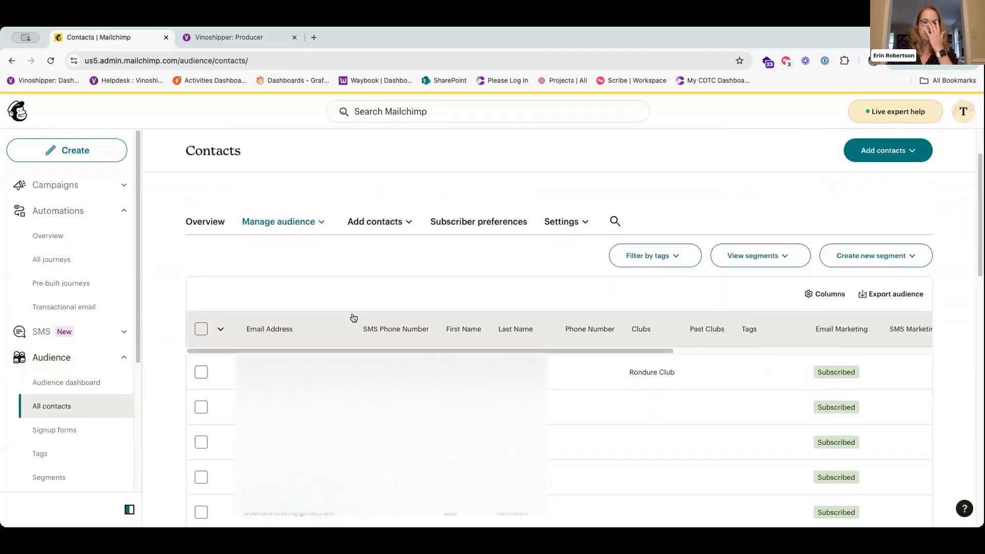
scroll(349, 321, "down", 2)
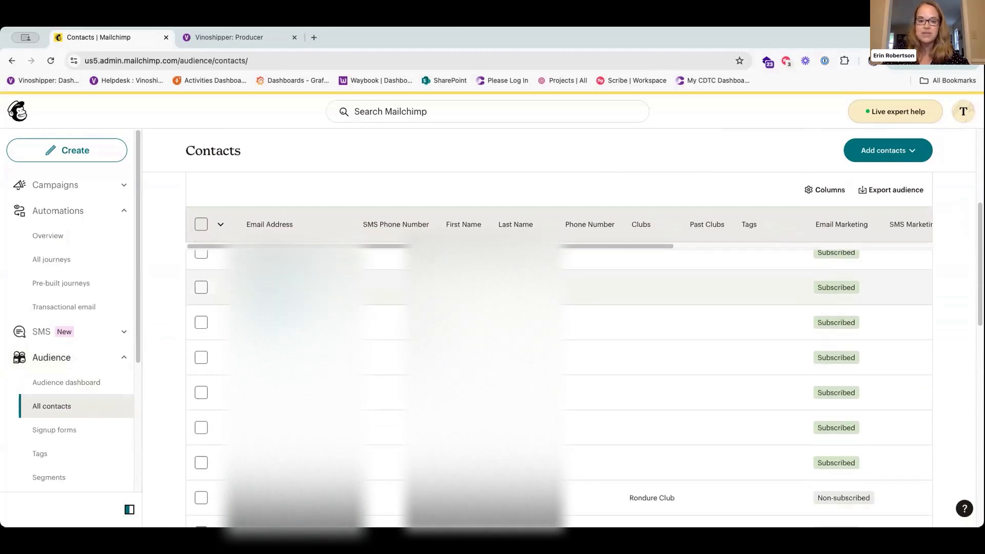
scroll(558, 384, "down", 1)
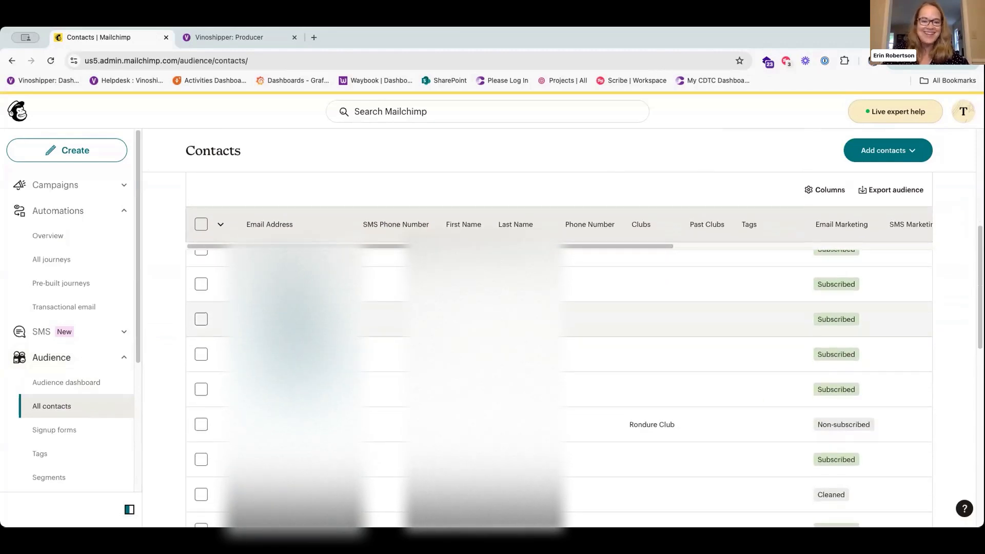
scroll(398, 372, "down", 1)
scroll(397, 372, "down", 3)
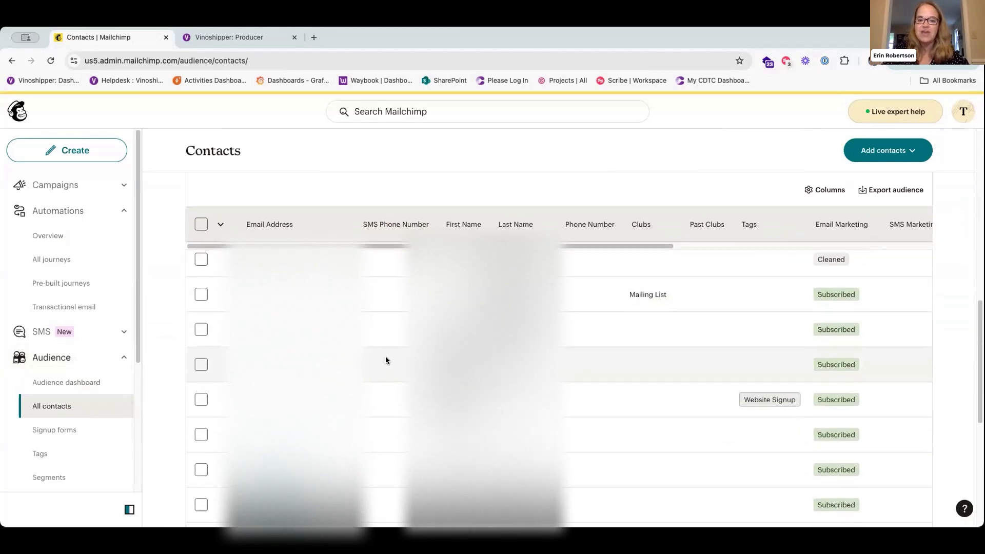
scroll(386, 356, "down", 4)
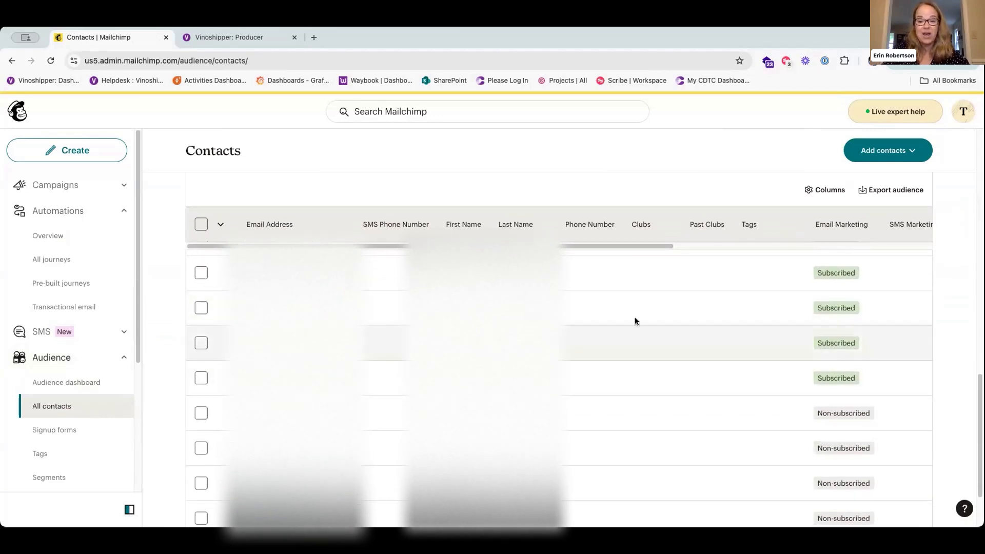
left_click_drag(627, 245, 740, 236)
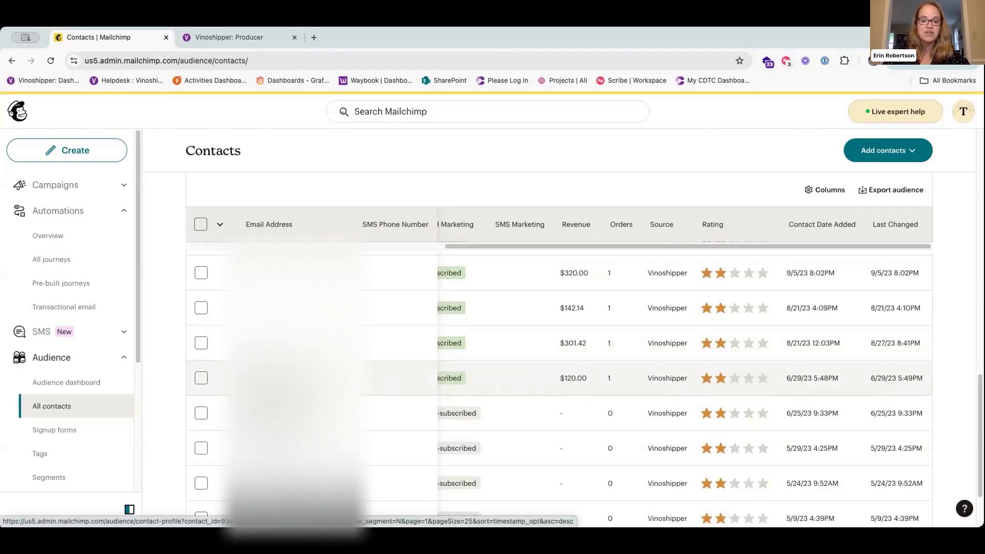
Open the profile of the contact with $120.00 revenue and review the contact information, tags and groups.
left_click(288, 378)
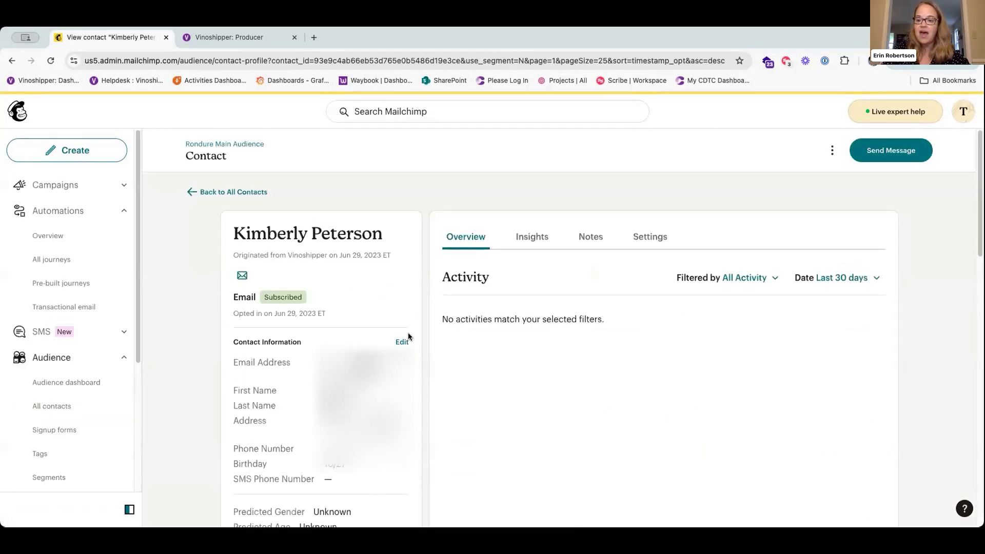
scroll(413, 334, "down", 3)
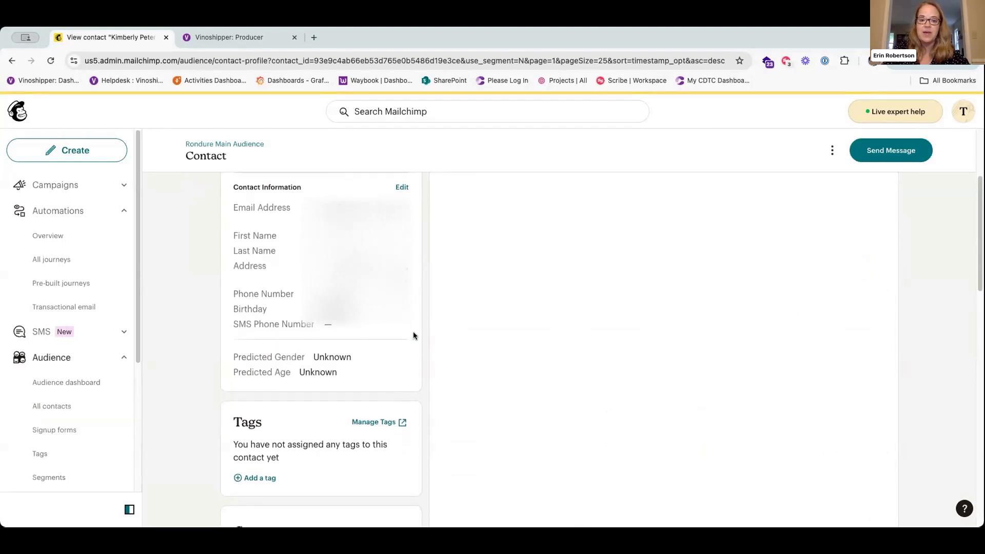
scroll(413, 332, "down", 3)
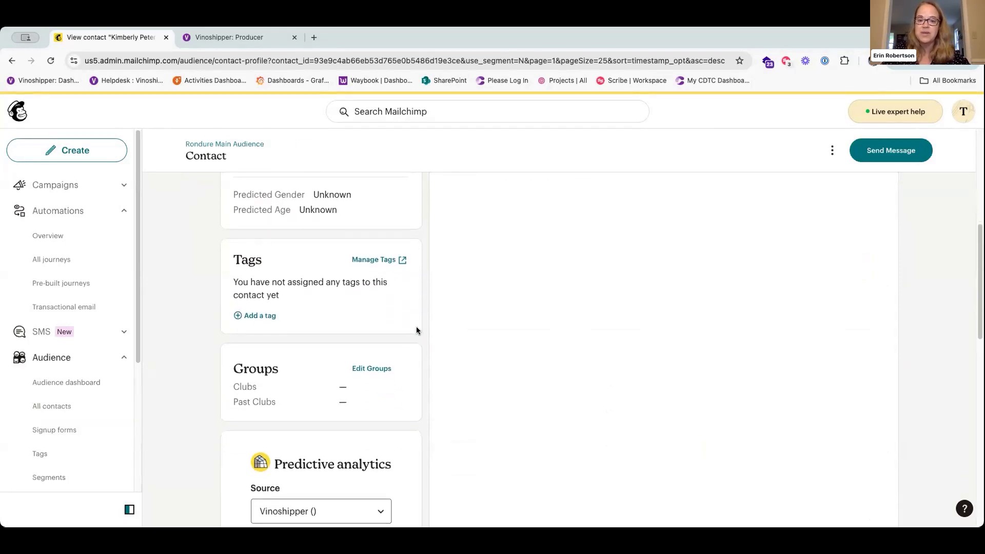
scroll(416, 328, "up", 2)
scroll(416, 328, "up", 2)
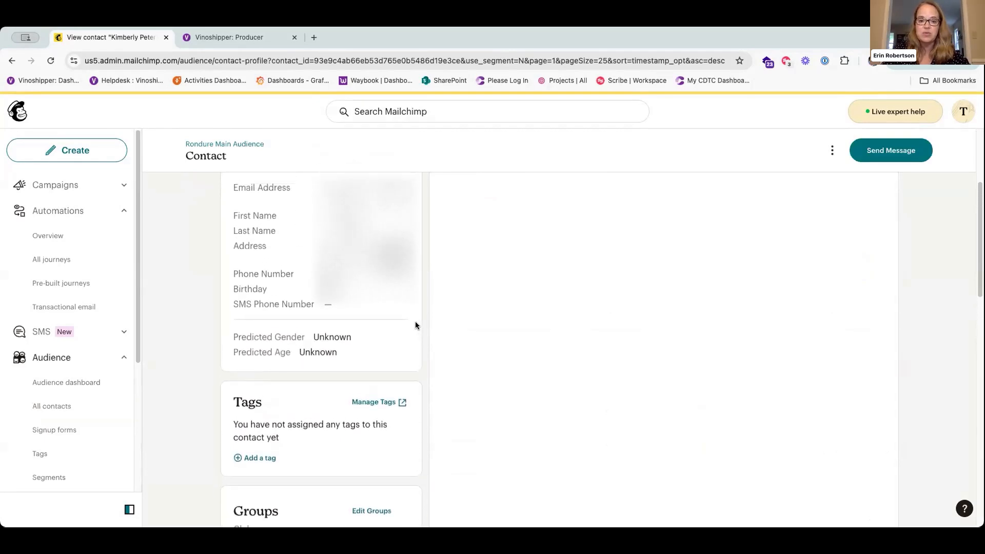
scroll(415, 321, "up", 1)
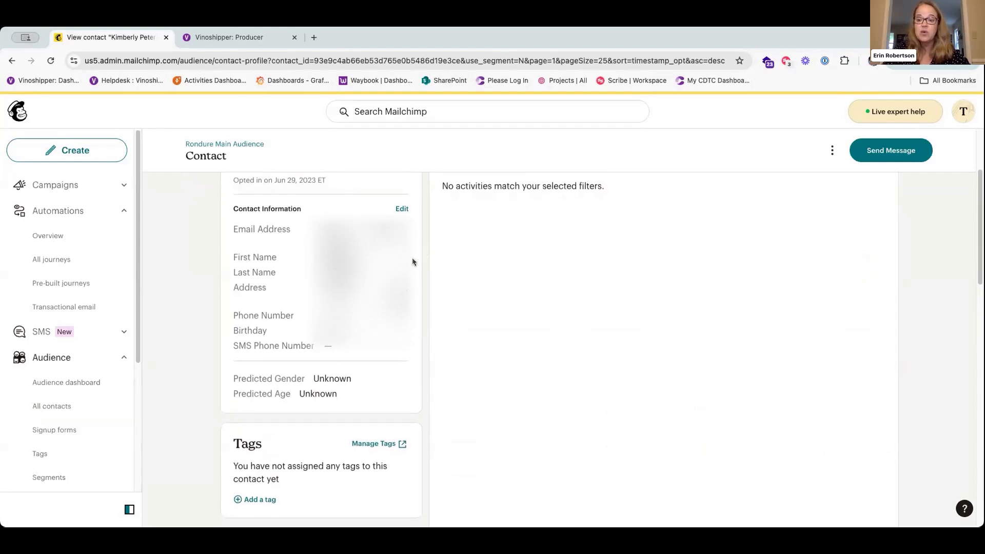
scroll(412, 262, "down", 1)
scroll(412, 262, "down", 1)
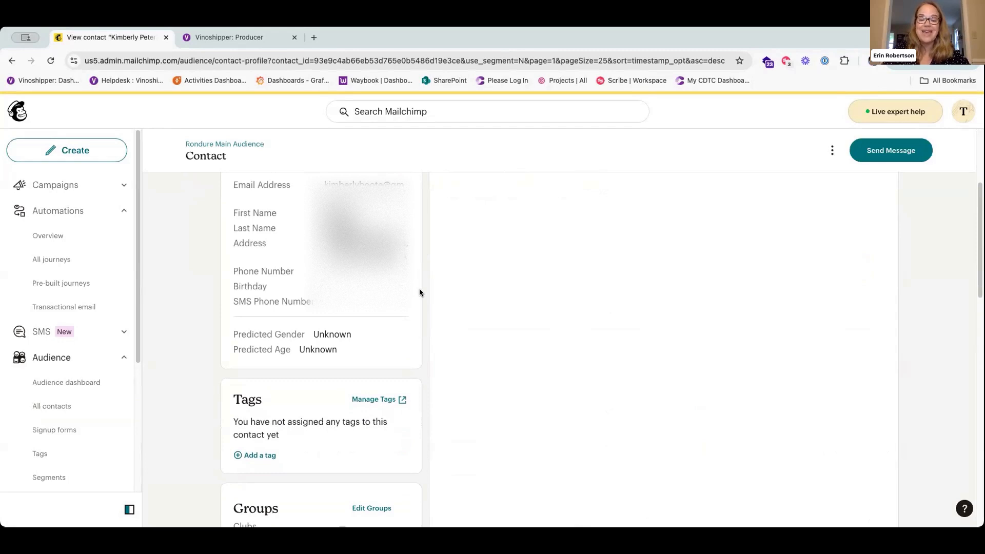
scroll(419, 293, "down", 5)
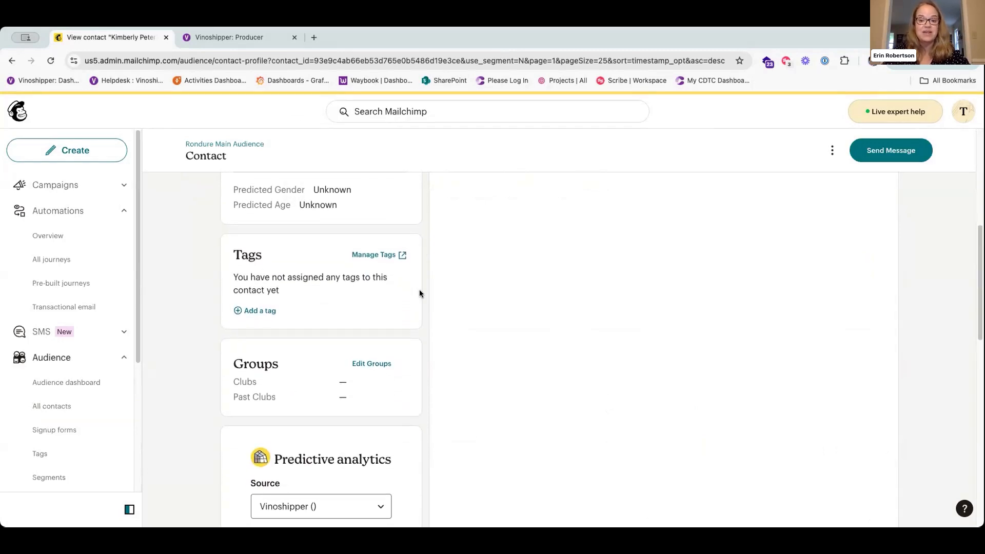
Look through the existing tags that can be added to this contact, without assigning one.
left_click(254, 313)
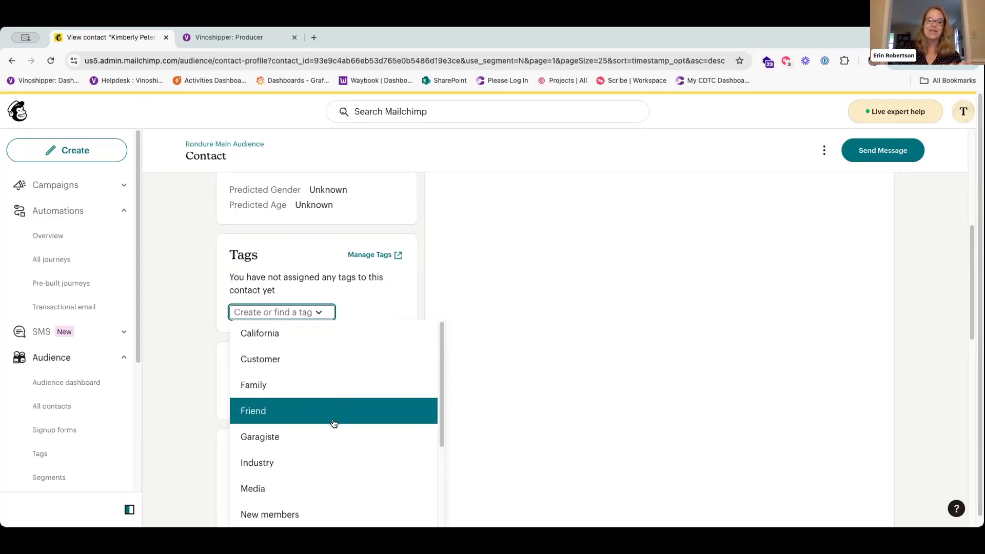
scroll(334, 423, "down", 5)
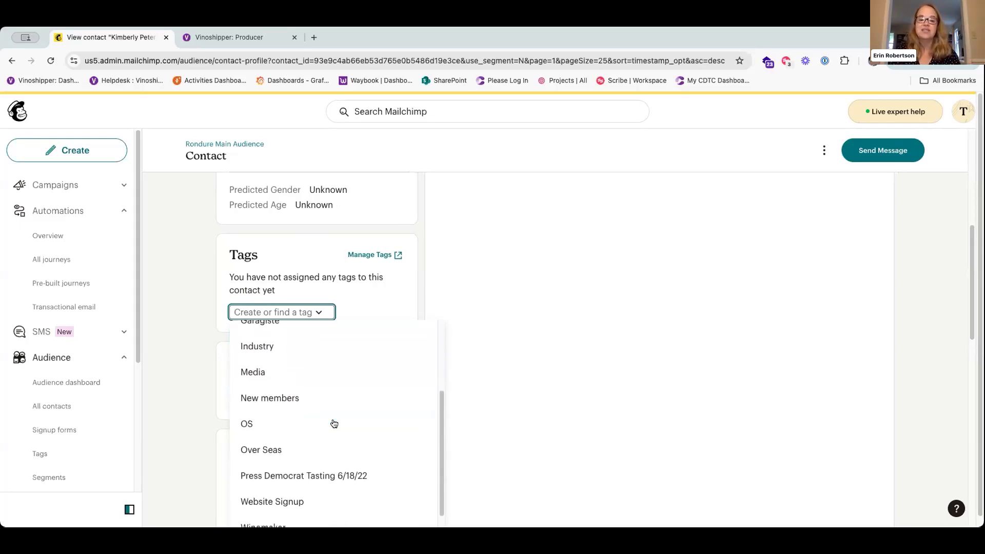
scroll(334, 423, "down", 1)
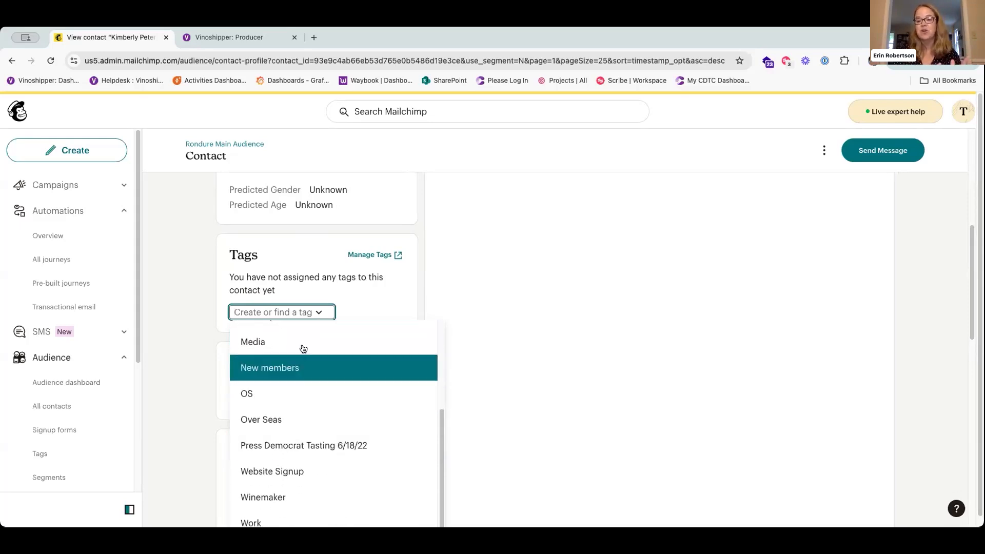
left_click(307, 313)
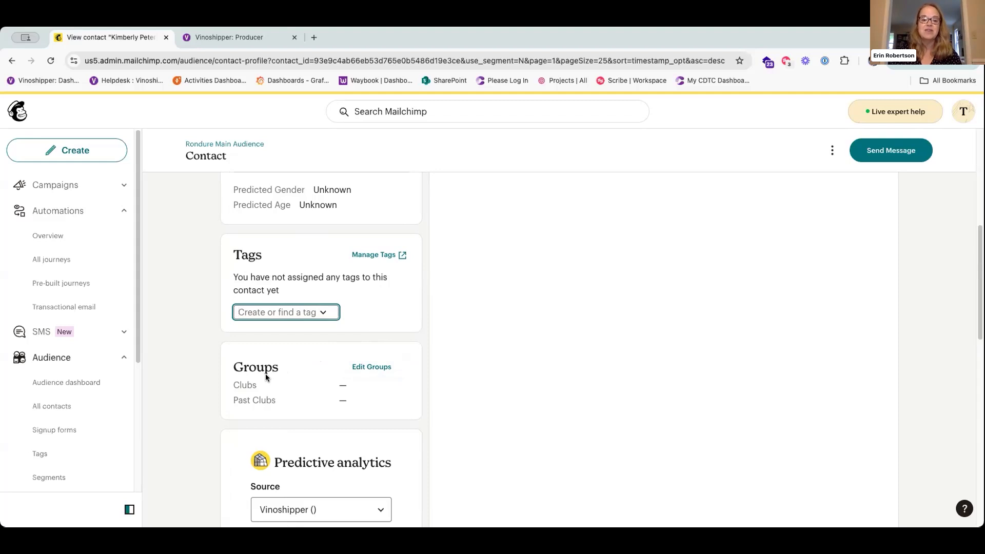
Check the contact's club and past club group options without changing them, and view the predictive analytics section.
left_click(377, 368)
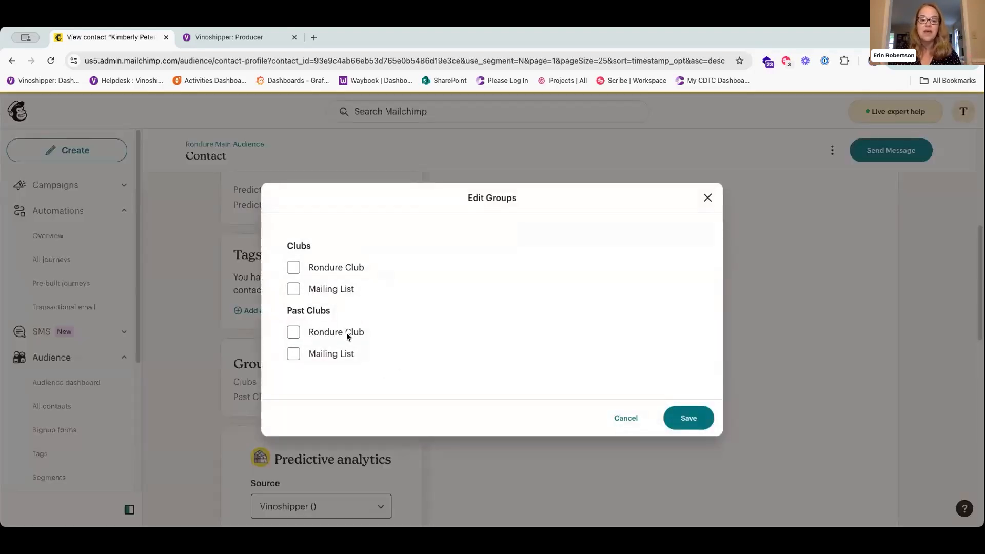
left_click(708, 199)
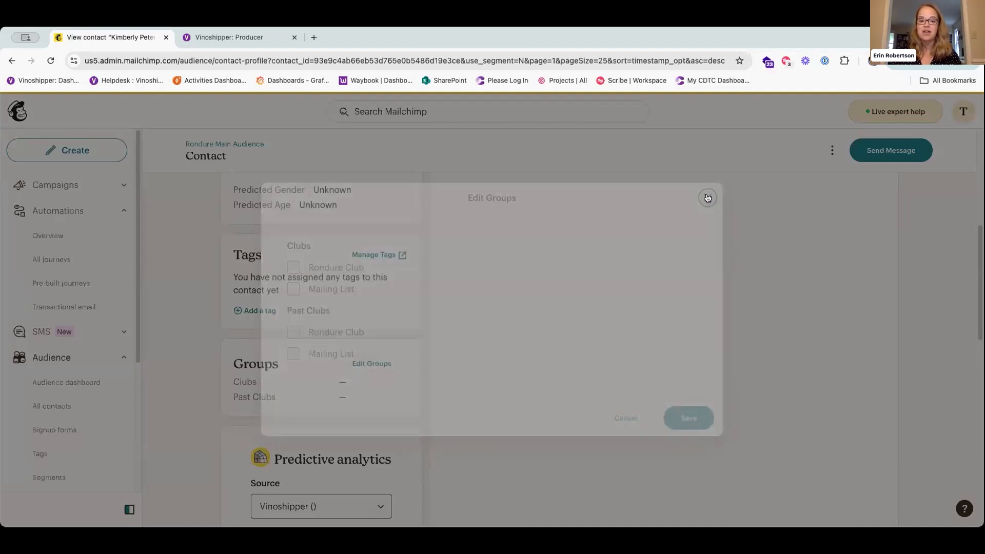
scroll(416, 362, "down", 6)
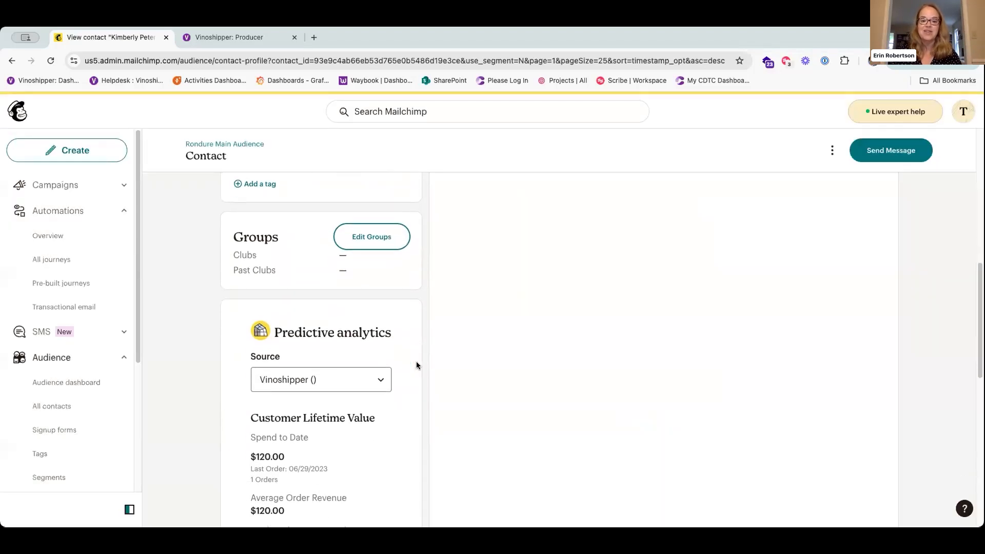
Review the contact's customer lifetime value, purchase predictions and product recommendation.
scroll(417, 361, "down", 2)
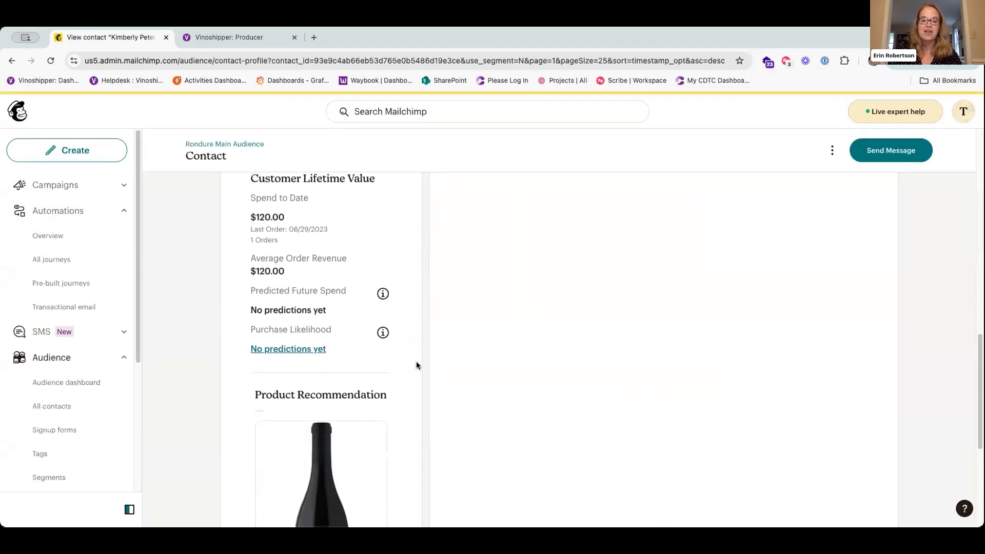
scroll(406, 241, "up", 1)
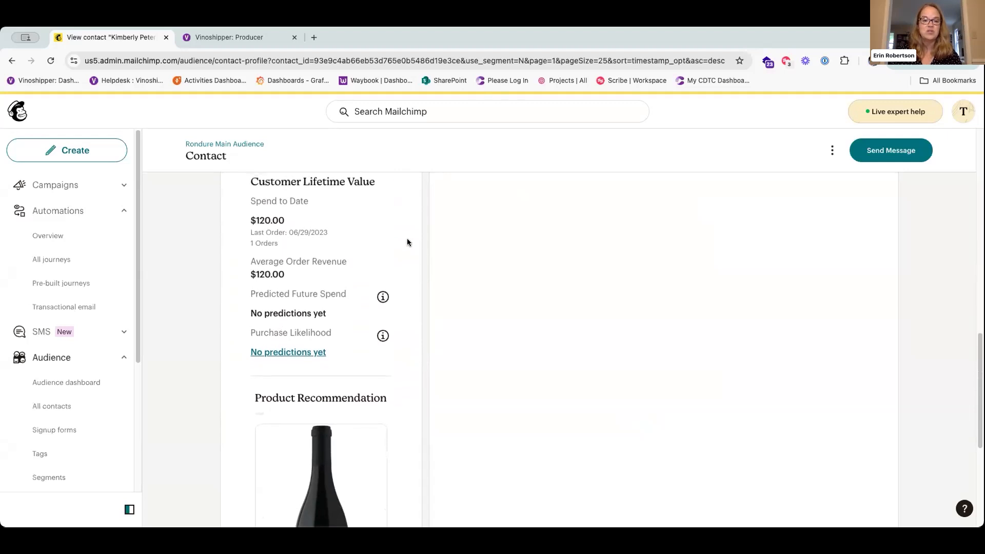
scroll(408, 238, "up", 1)
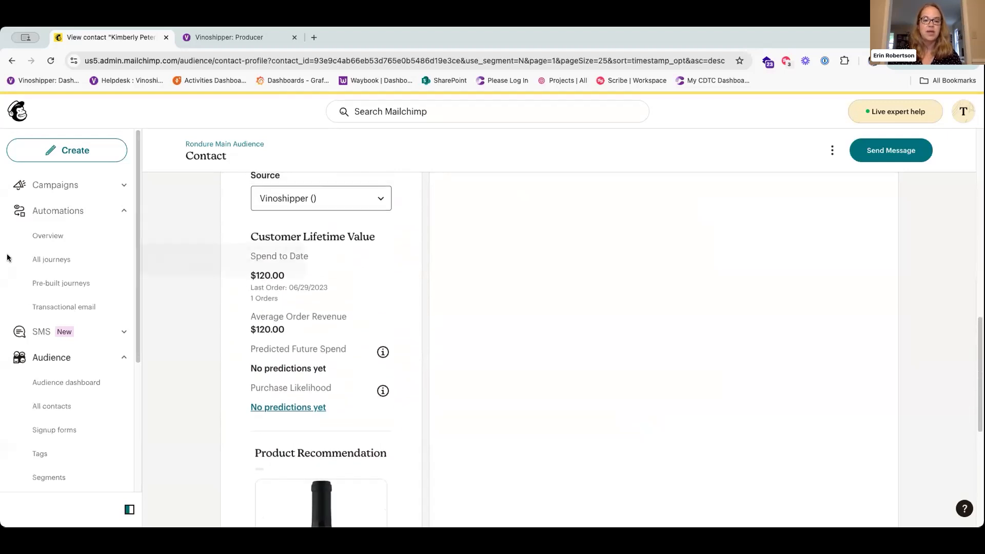
Leave the contact profile and examine the audience dashboard's recent growth, tags, predicted demographics, email marketing engagement and top locations.
left_click(12, 61)
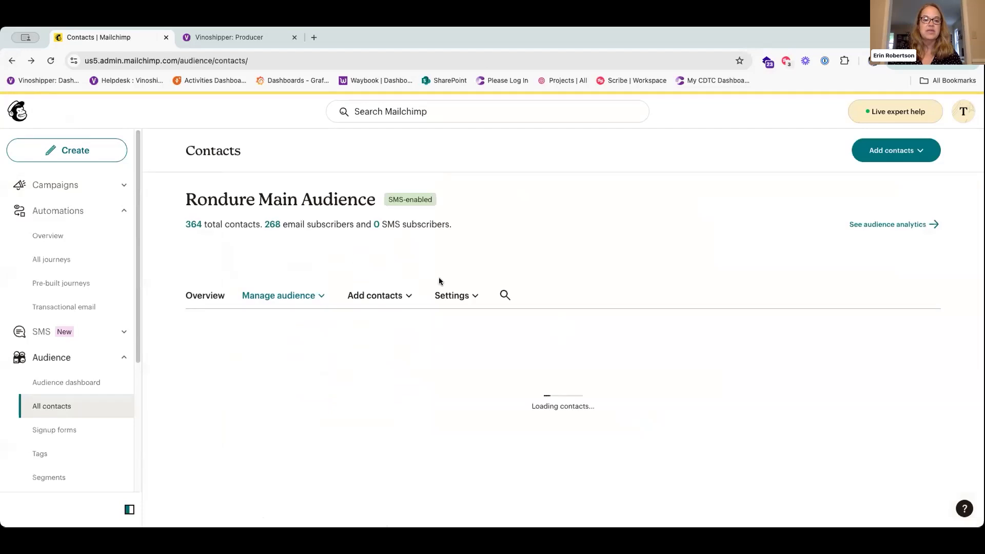
left_click(72, 381)
scroll(355, 290, "down", 3)
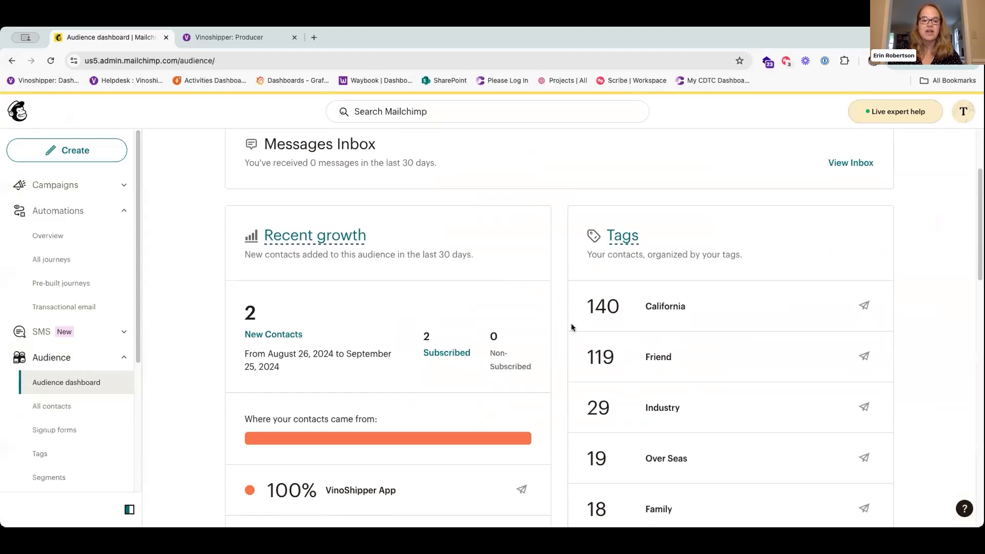
scroll(544, 338, "down", 5)
scroll(538, 339, "down", 8)
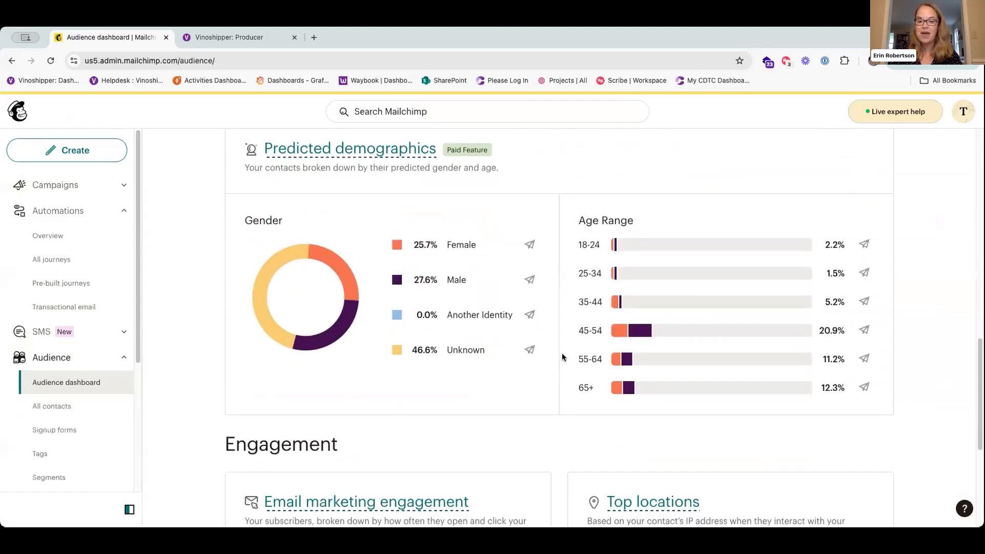
scroll(561, 368, "up", 1)
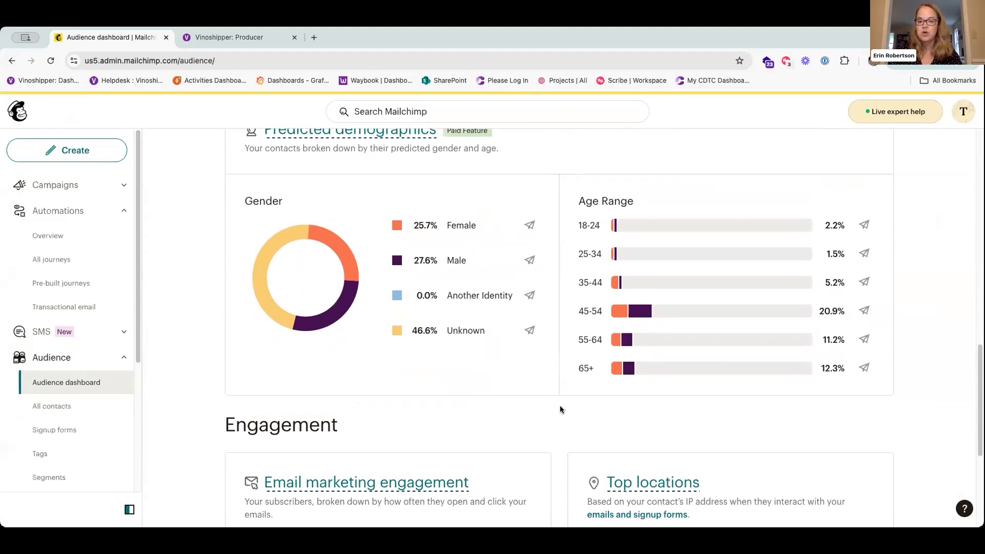
scroll(560, 410, "down", 1)
scroll(560, 410, "down", 4)
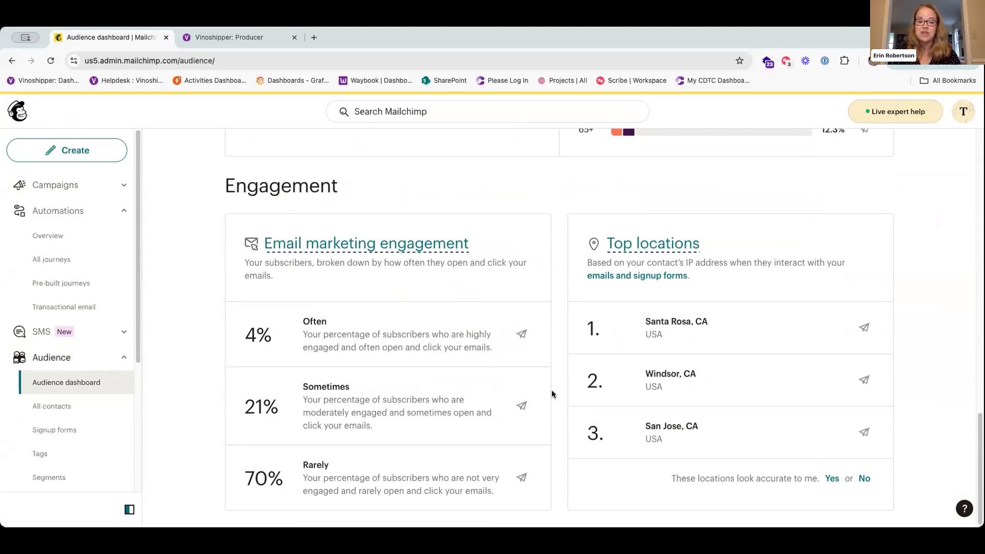
scroll(552, 385, "up", 4)
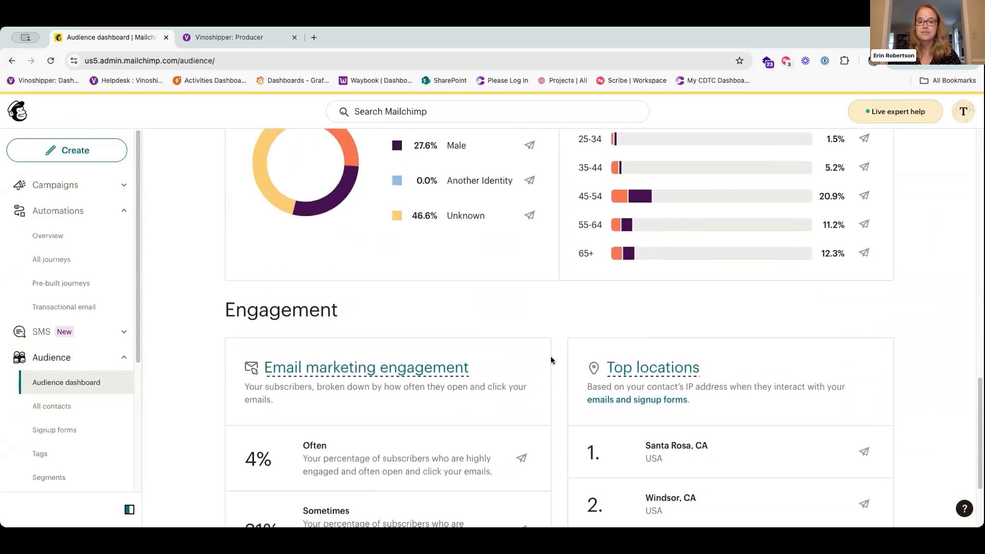
scroll(550, 357, "up", 5)
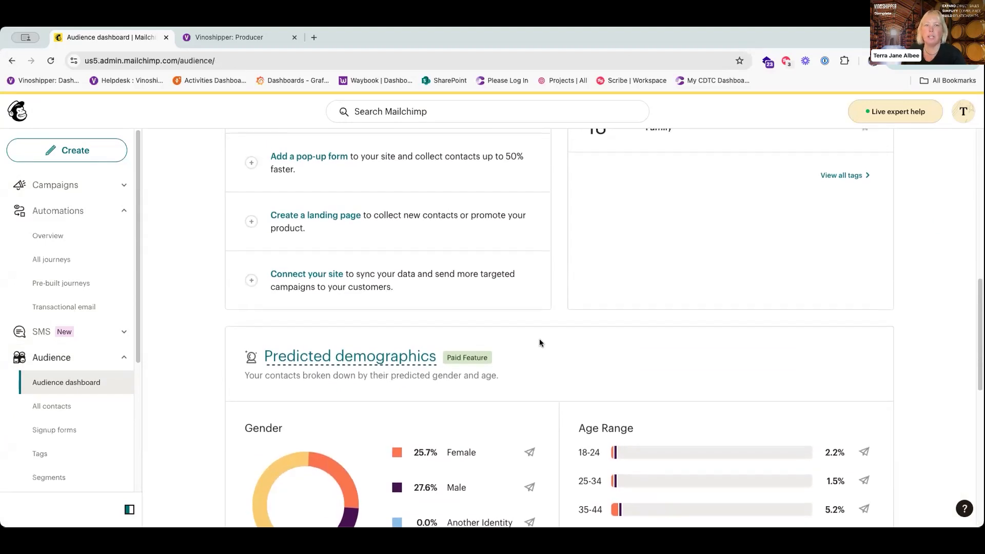
scroll(536, 341, "up", 1)
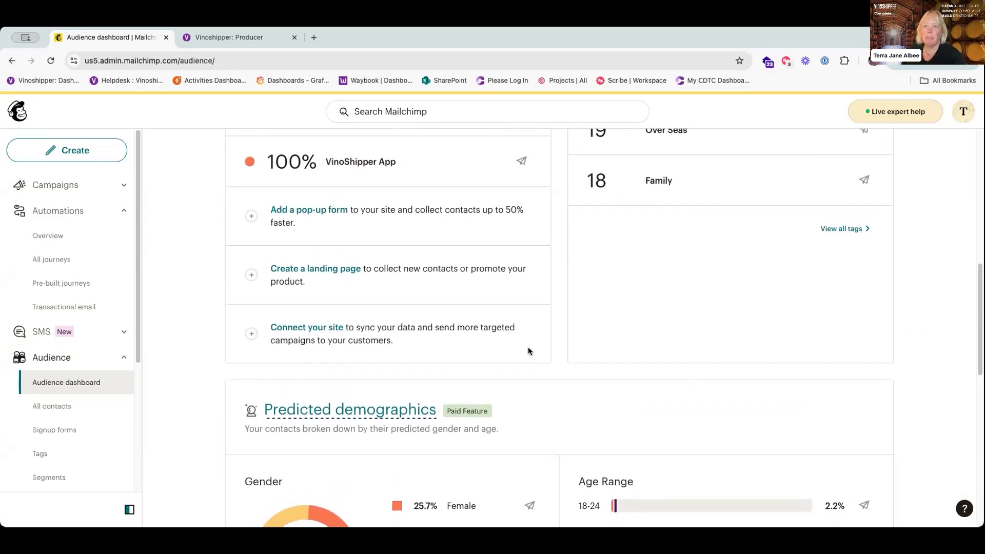
scroll(528, 347, "up", 7)
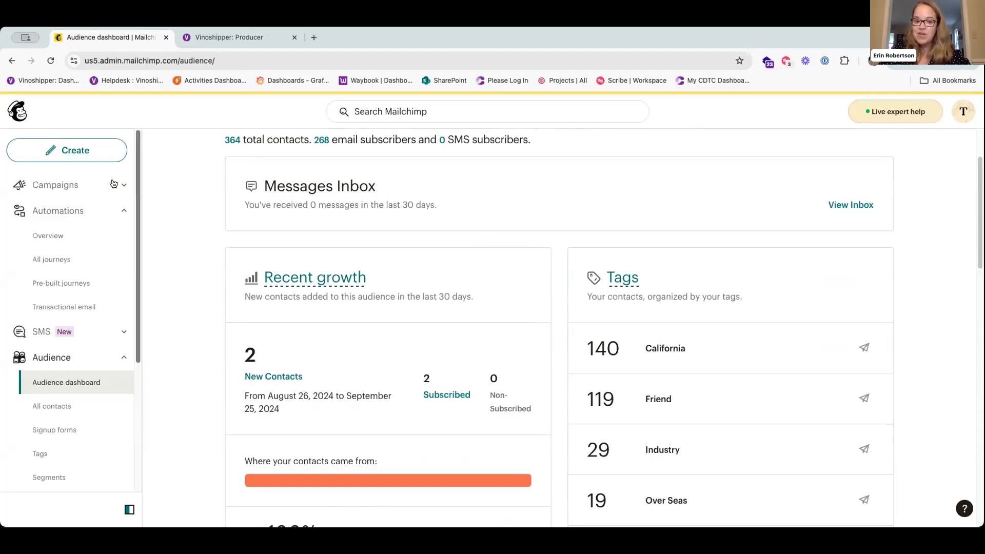
Open the list of all campaigns and review the sent 2021Release_April campaign's analytics and available actions.
left_click(78, 186)
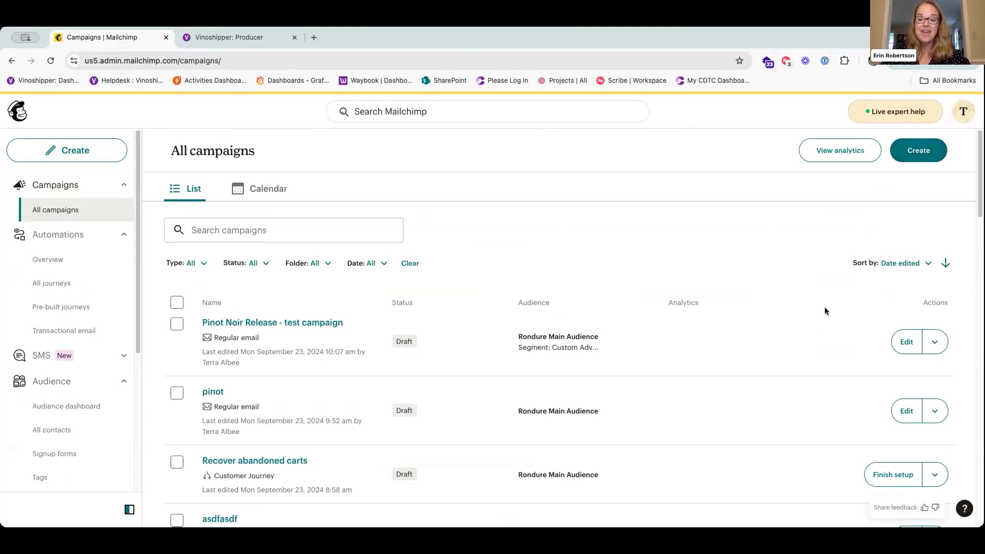
scroll(826, 308, "down", 1)
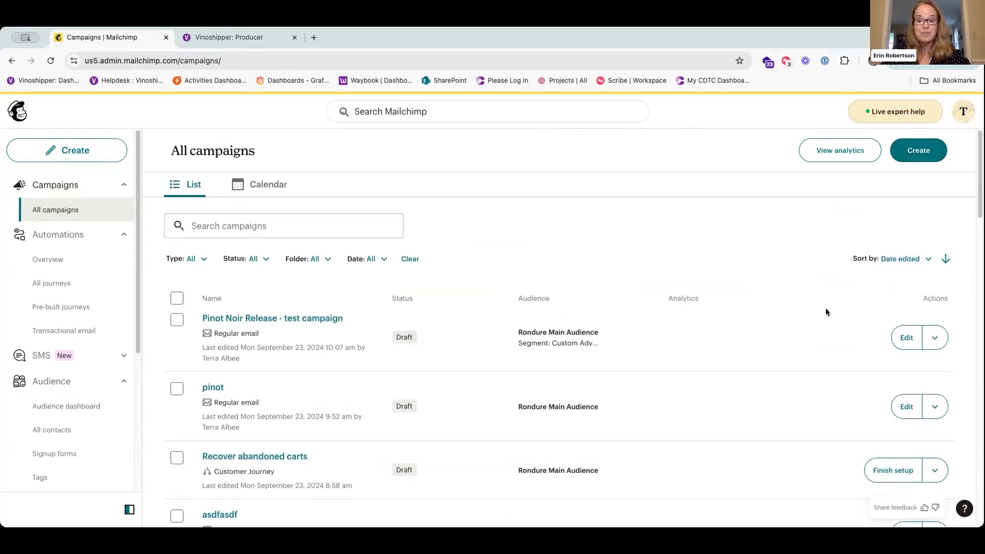
scroll(825, 311, "down", 5)
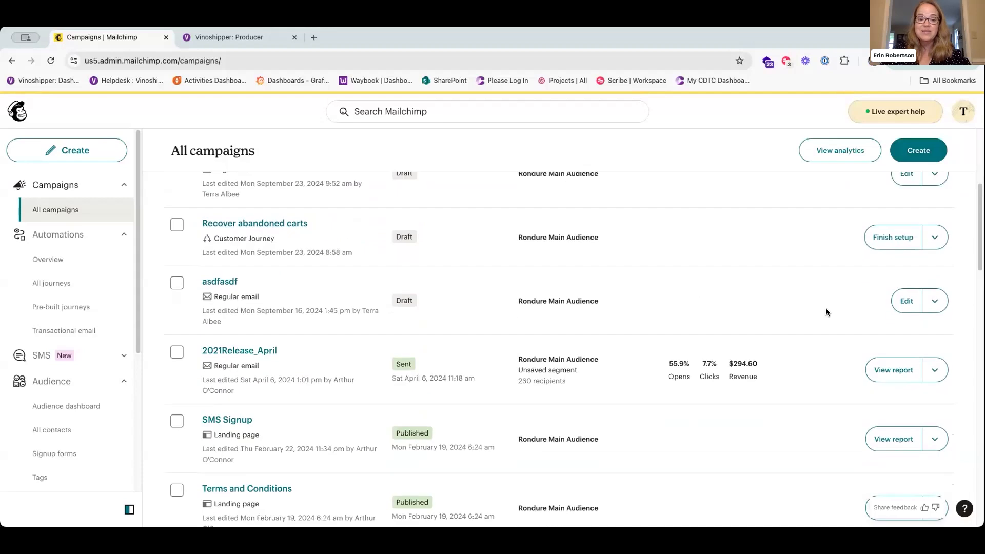
left_click(934, 365)
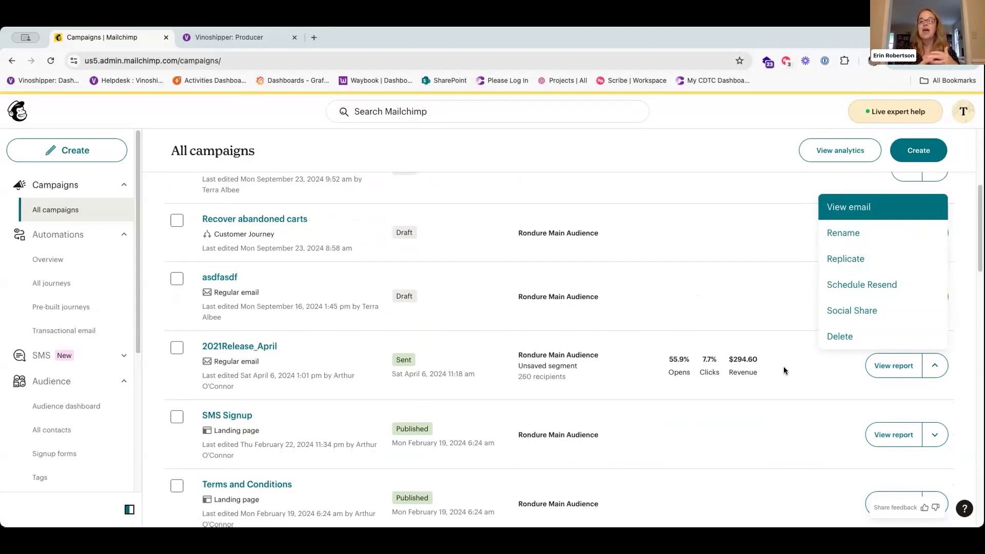
key("Escape")
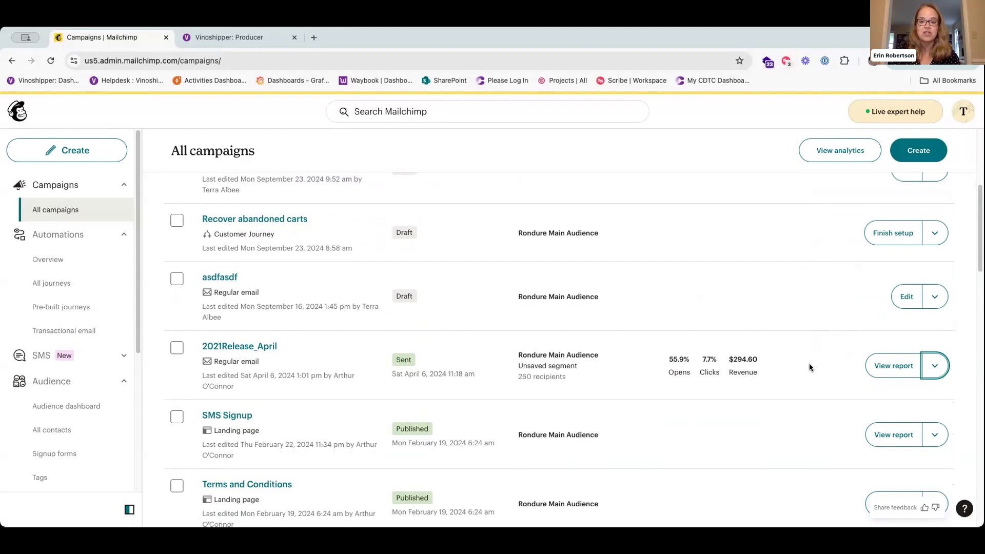
Open the draft "Pinot Noir Release - test campaign" and open its recipients for editing.
scroll(808, 364, "up", 5)
scroll(808, 363, "up", 1)
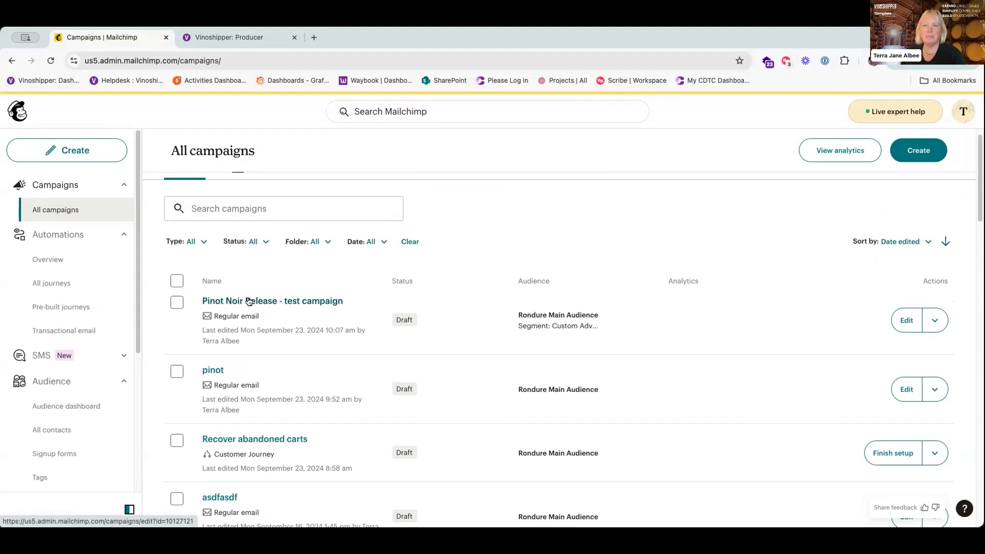
left_click(288, 302)
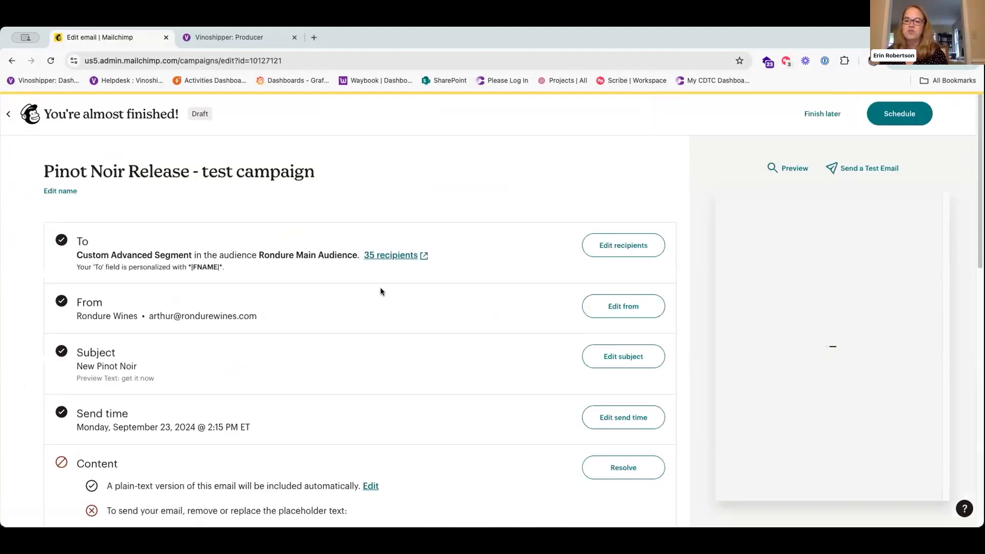
scroll(543, 321, "down", 1)
scroll(543, 319, "up", 1)
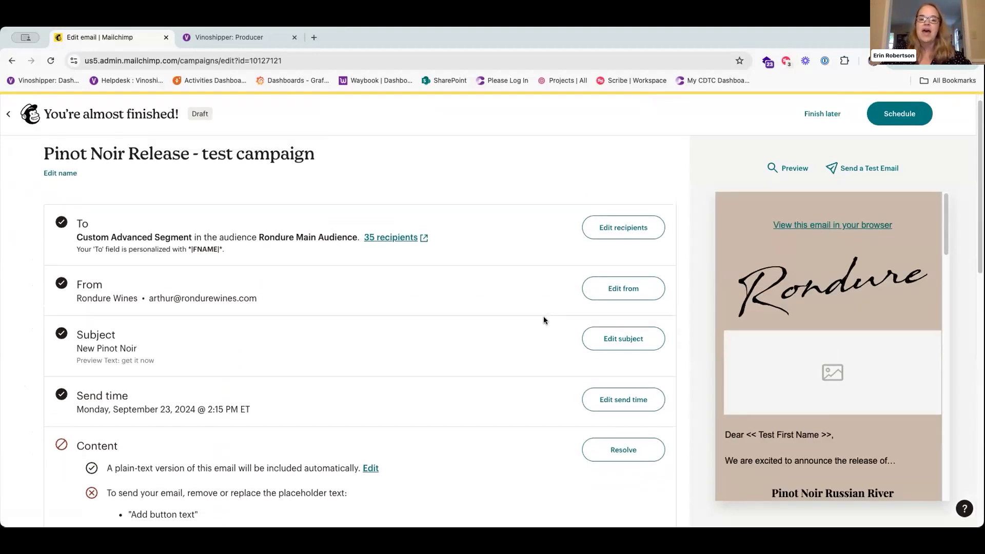
left_click(607, 235)
scroll(352, 281, "down", 1)
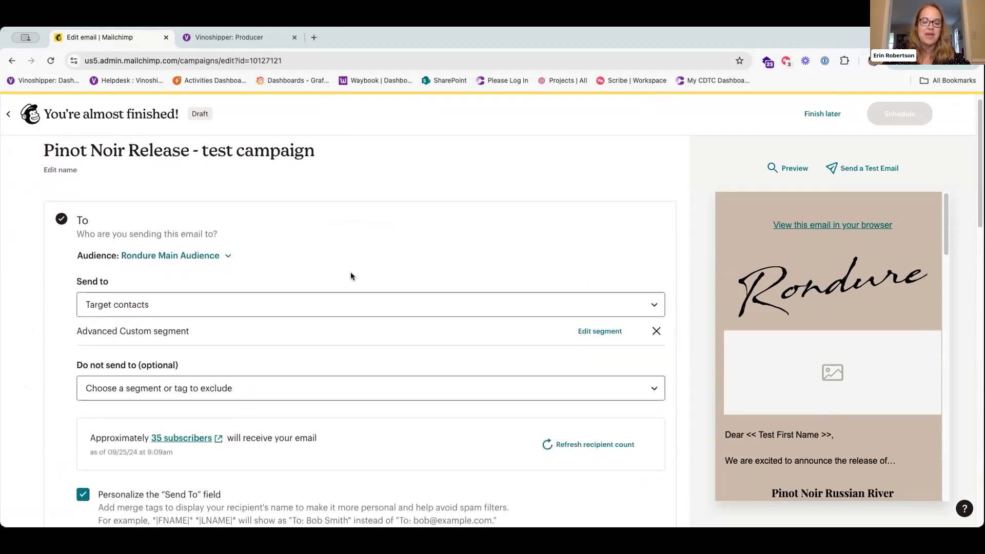
scroll(350, 275, "down", 2)
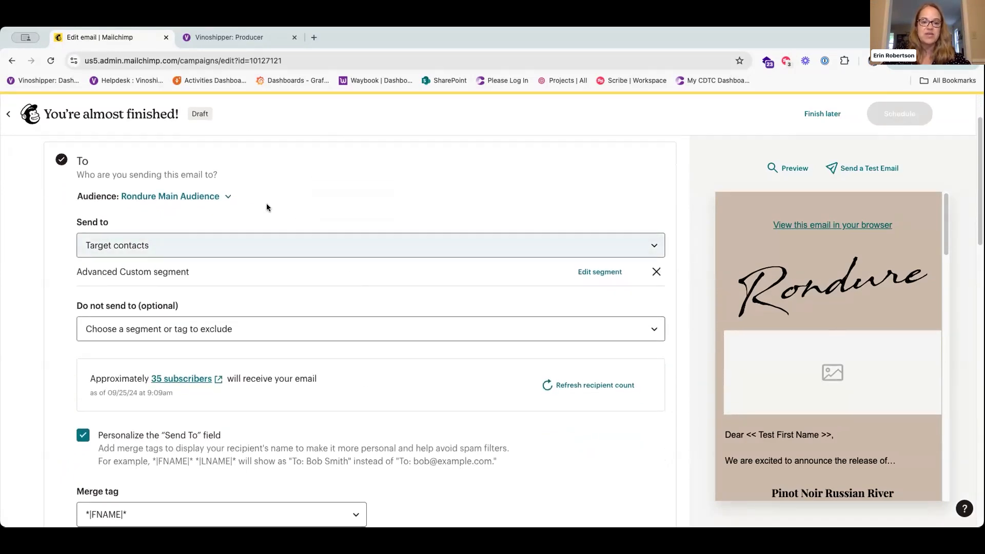
Check the available audiences and the send-to options for the campaign, keeping Rondure Main Audience and Target contacts.
left_click(222, 197)
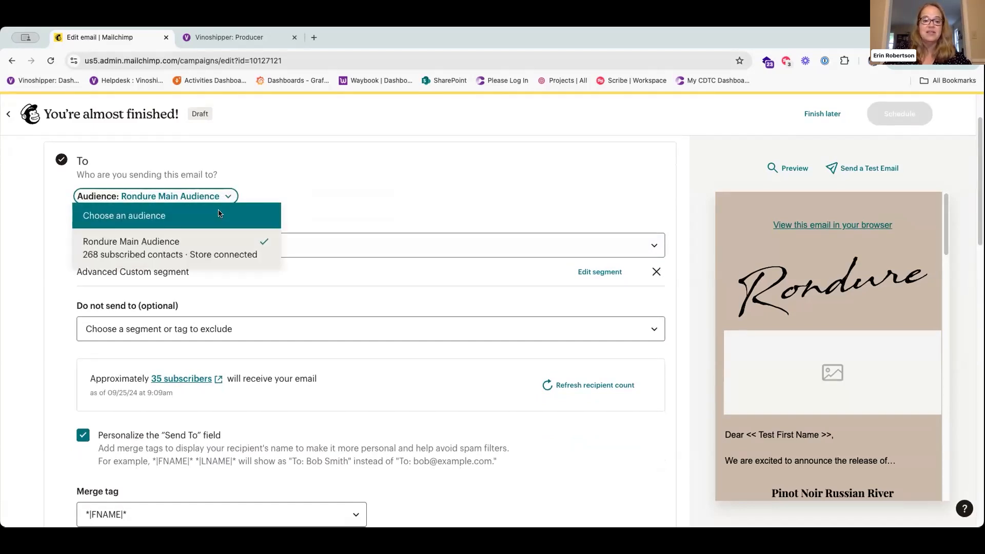
left_click(225, 195)
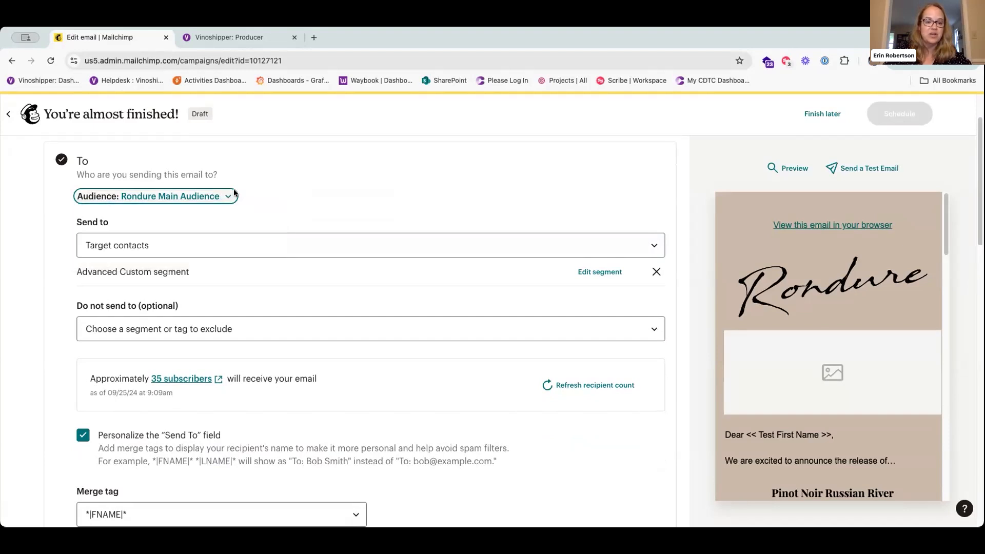
scroll(326, 204, "down", 1)
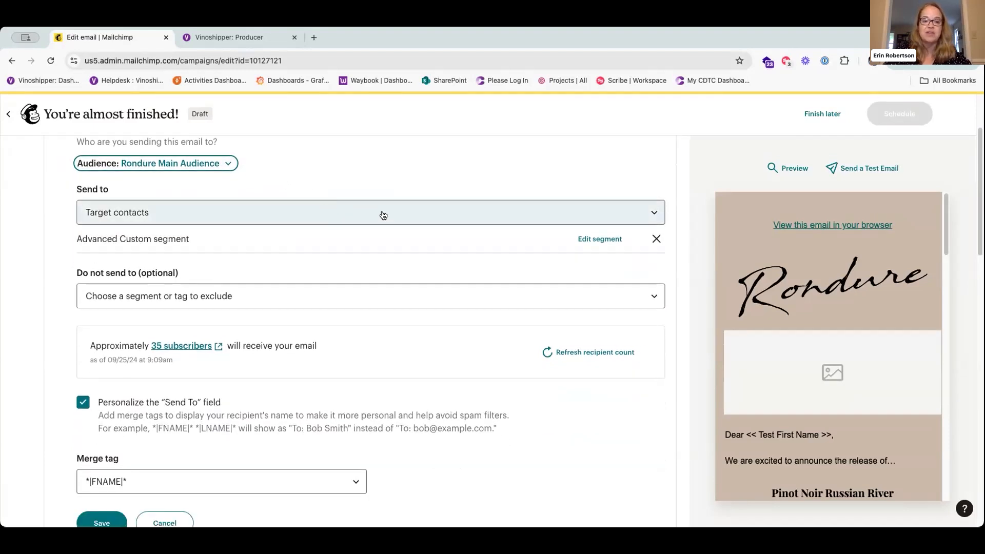
left_click(652, 214)
left_click(652, 214)
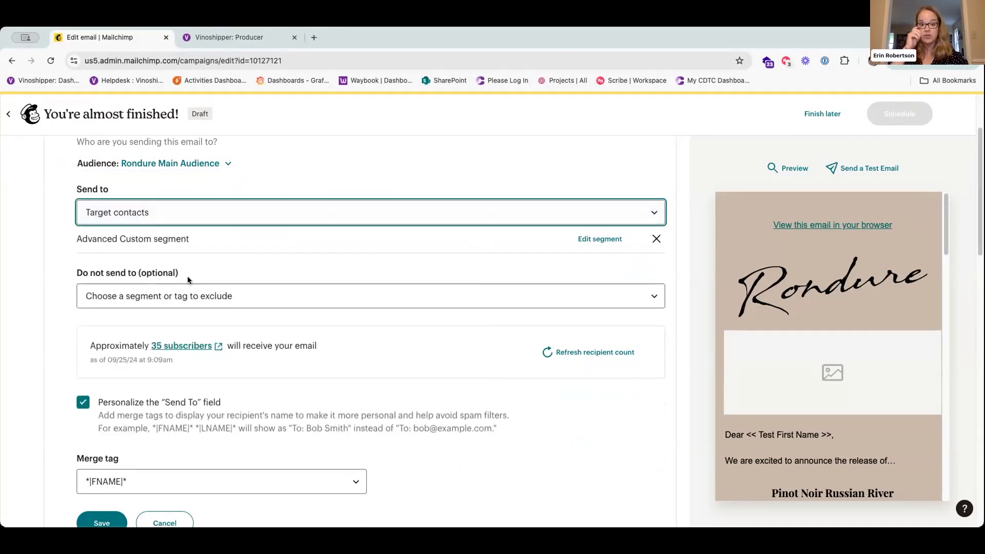
Look at the segments and tags that can be excluded from the campaign, without choosing any.
left_click(293, 294)
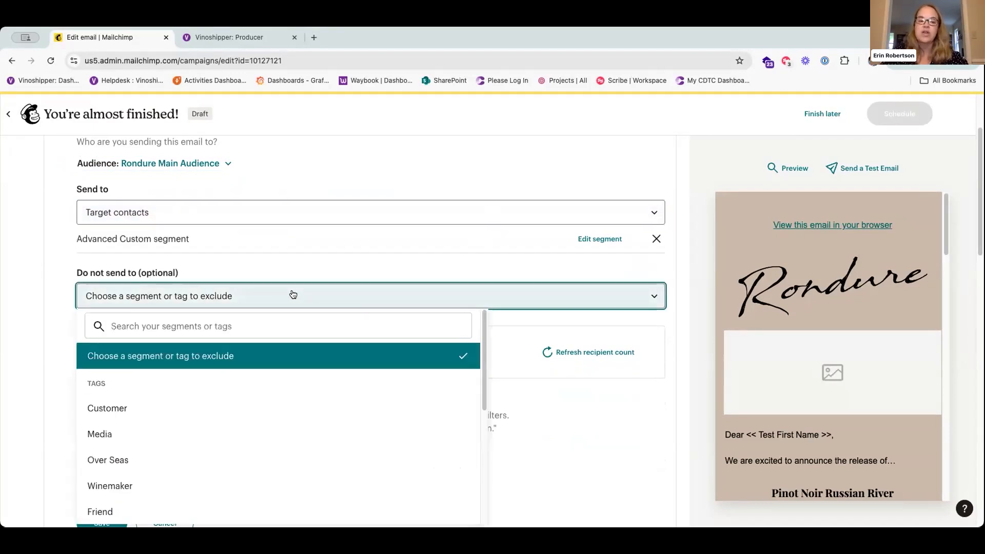
left_click(293, 356)
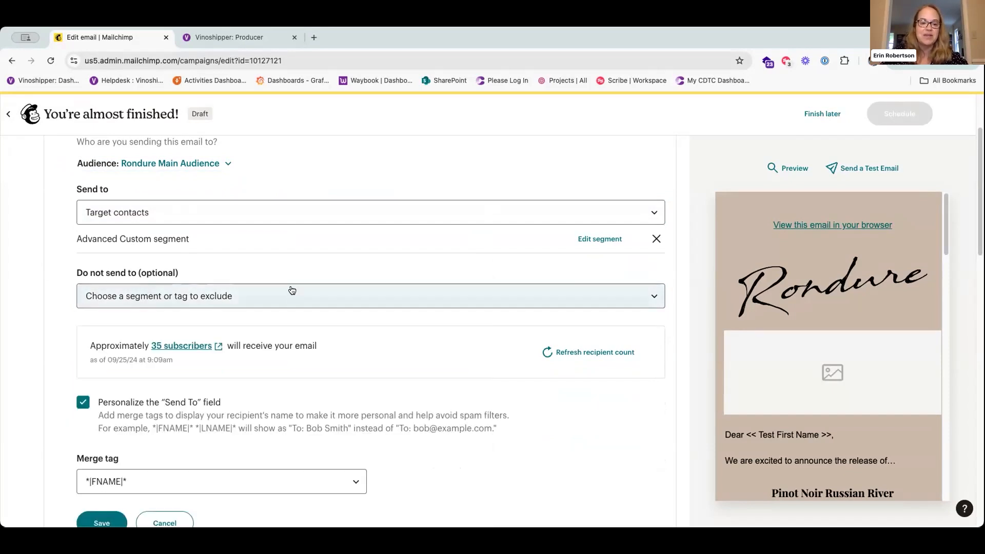
scroll(293, 295, "down", 1)
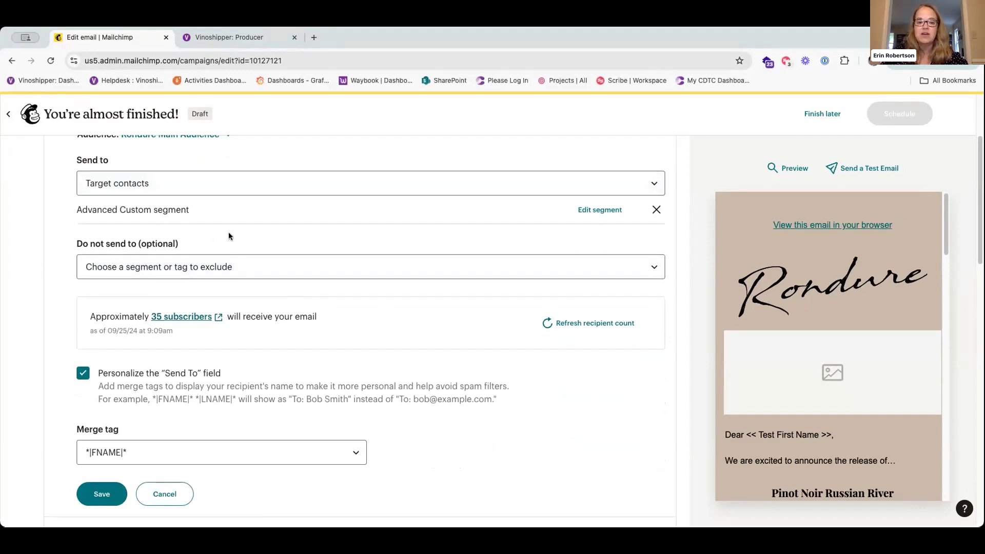
Open the campaign's advanced custom segment for editing and review its purchase activity and club conditions.
scroll(230, 229, "up", 1)
left_click(598, 222)
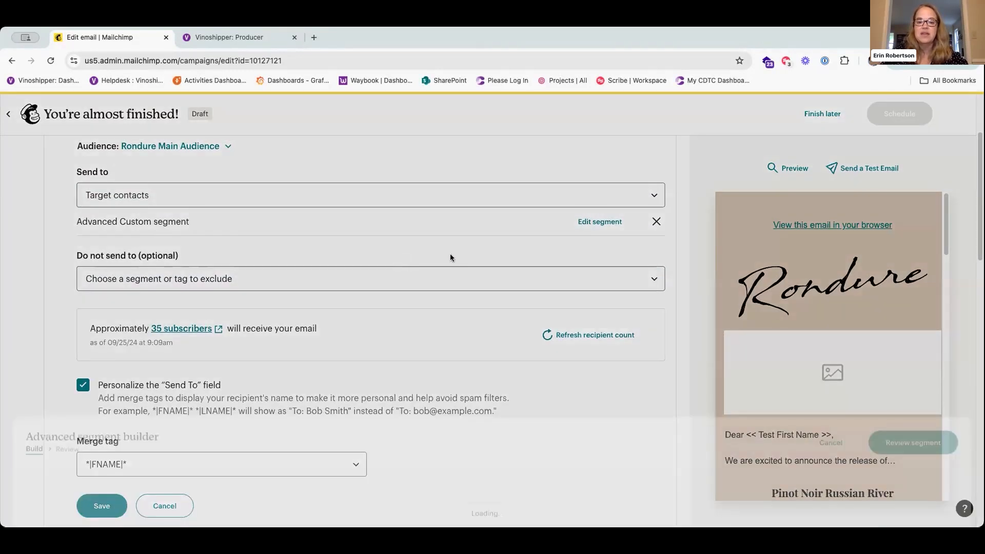
scroll(438, 269, "down", 2)
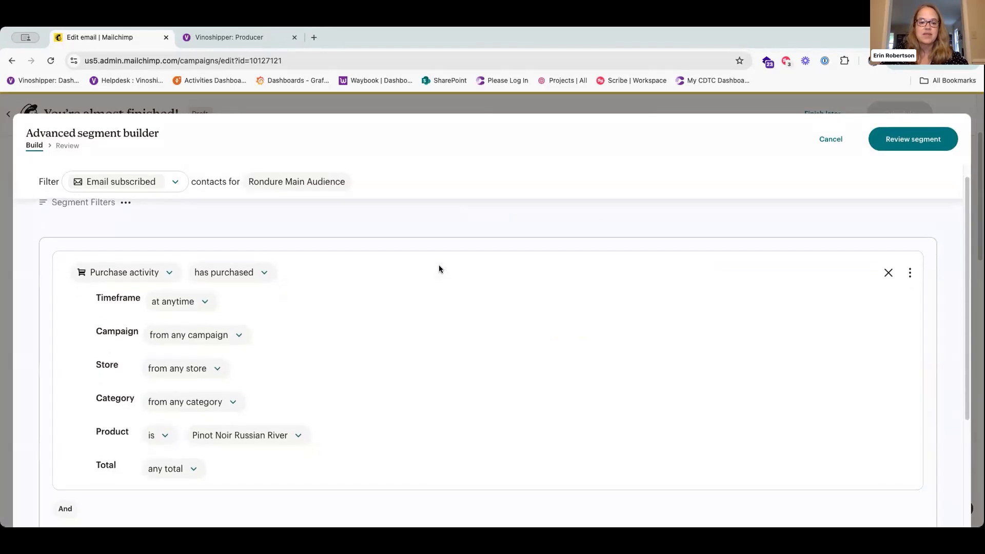
scroll(447, 271, "down", 1)
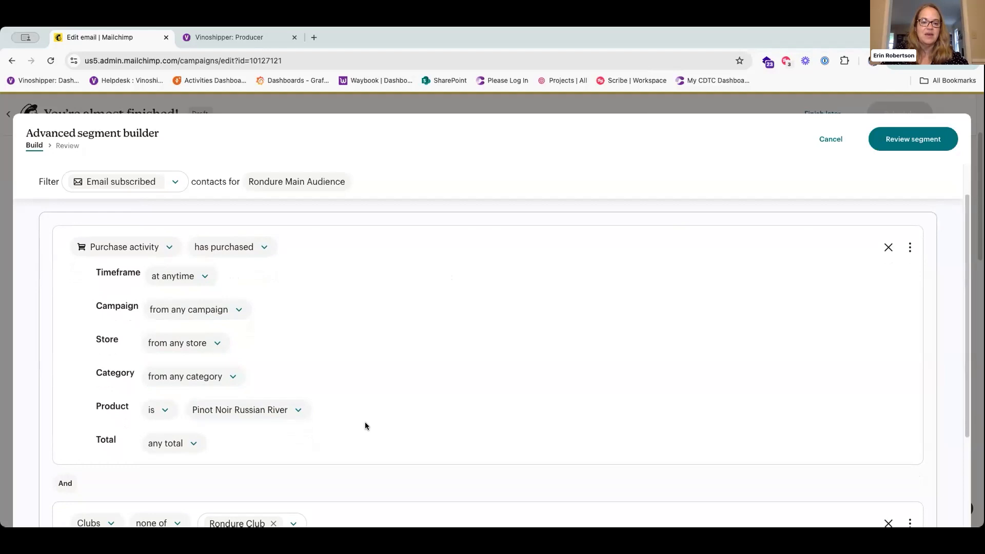
Look through the filter types available for the segment's first condition, keeping Purchase activity.
left_click(246, 246)
left_click(245, 245)
left_click(159, 245)
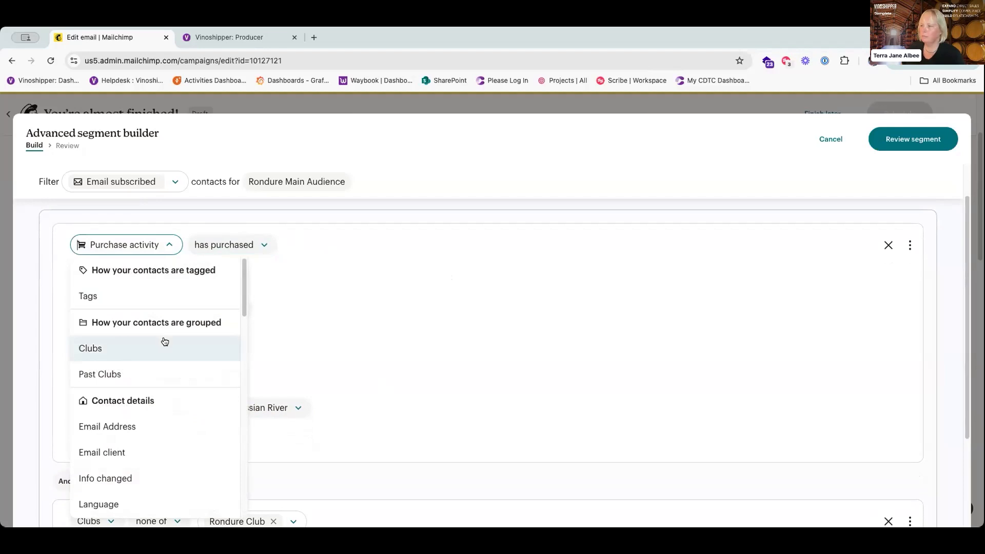
scroll(165, 342, "down", 2)
scroll(165, 341, "down", 8)
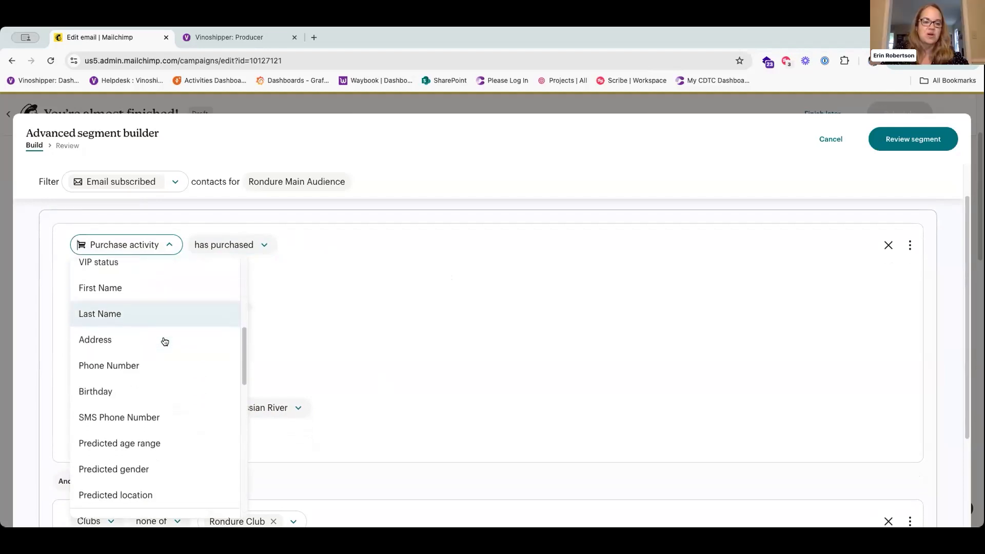
scroll(165, 341, "down", 5)
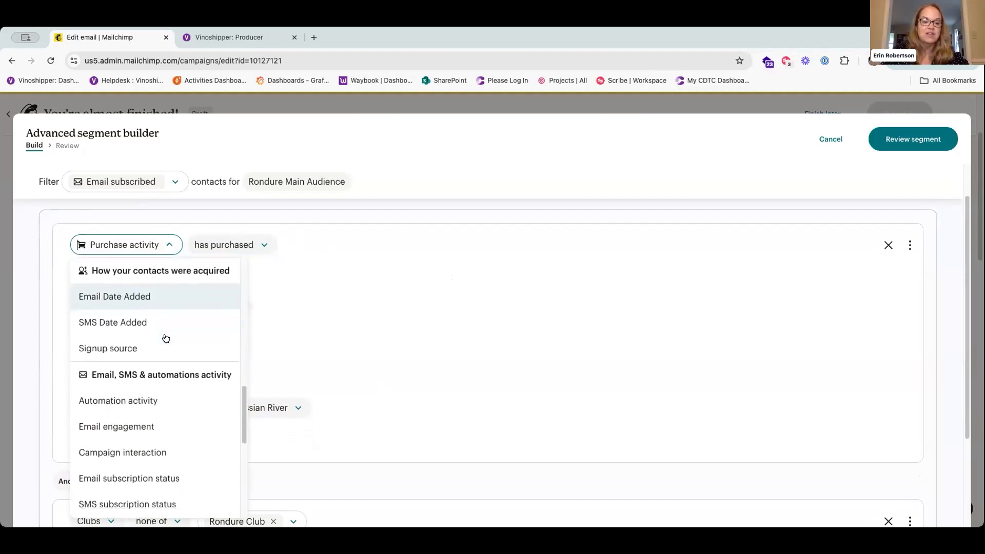
scroll(165, 337, "down", 4)
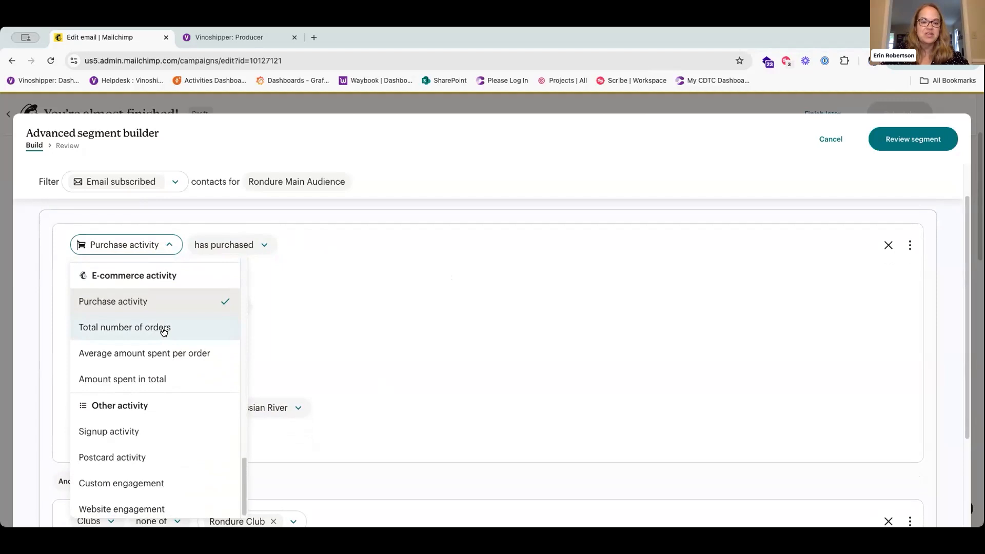
left_click(148, 303)
Check the purchase status and timeframe options of the purchase condition, keeping has purchased and at anytime.
left_click(237, 249)
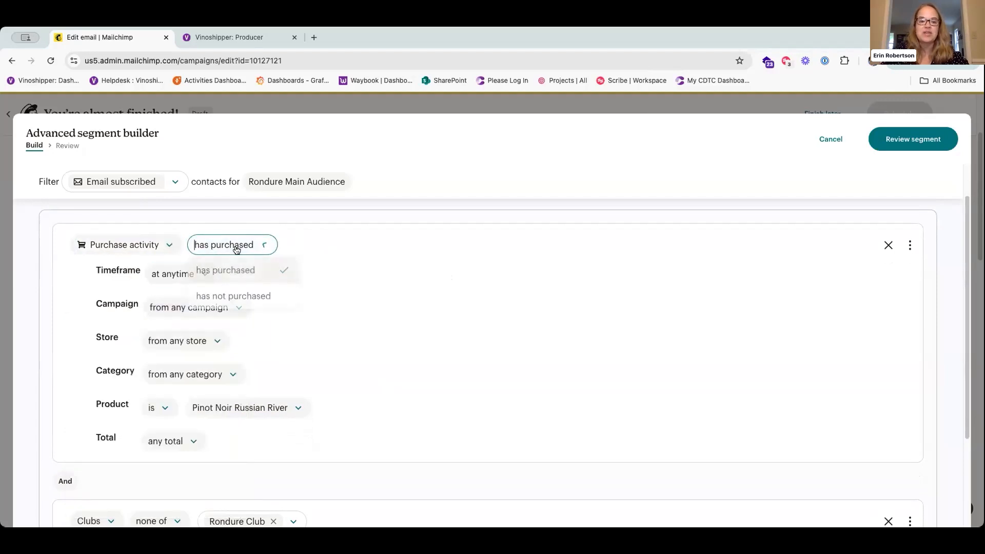
left_click(236, 270)
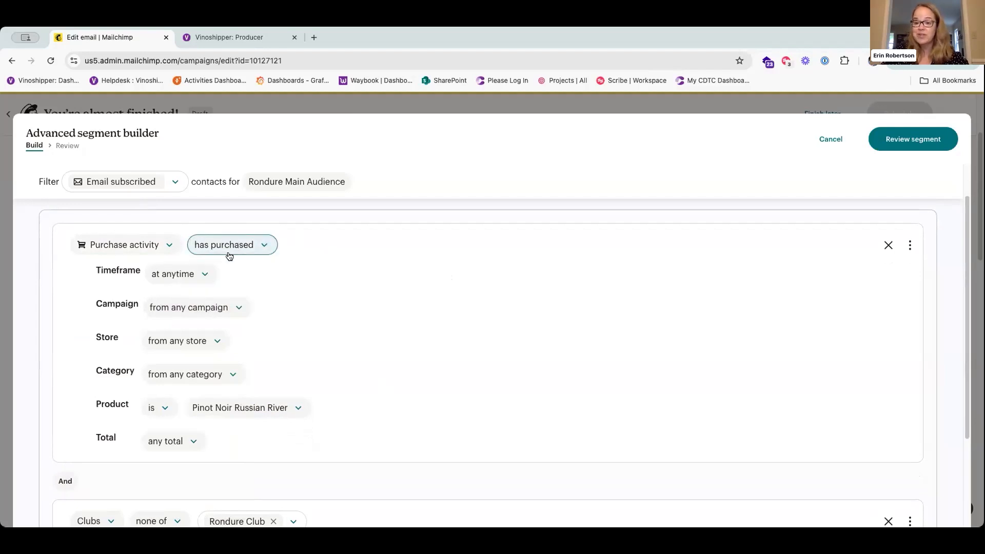
left_click(206, 278)
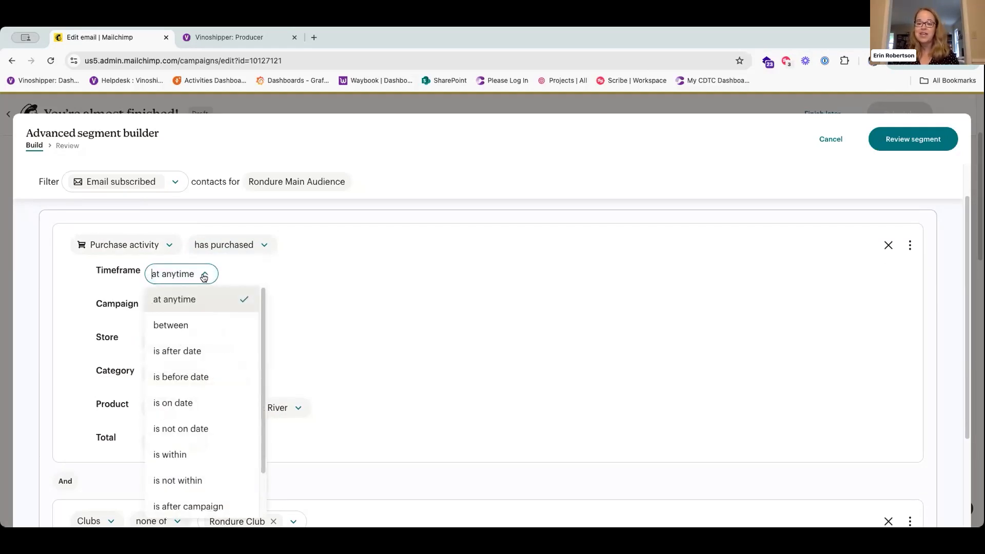
left_click(205, 277)
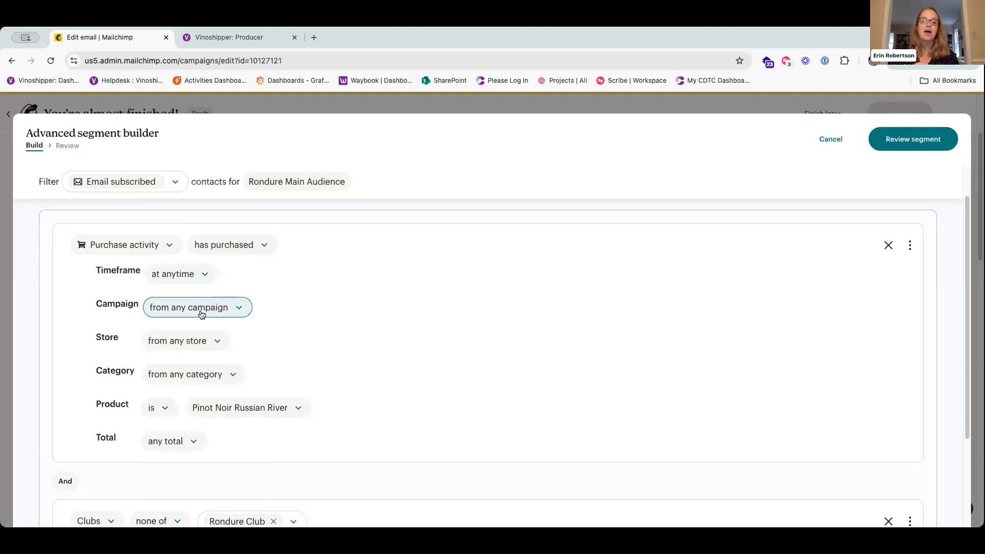
Review the segment's purchase and club filters and its sample contacts, and use the segment for the campaign.
scroll(386, 378, "down", 2)
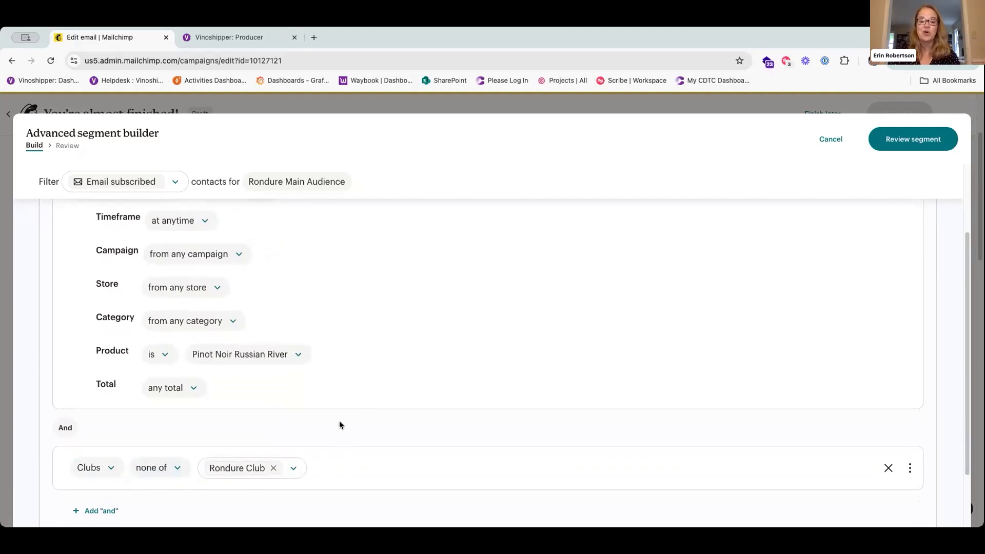
scroll(339, 424, "up", 2)
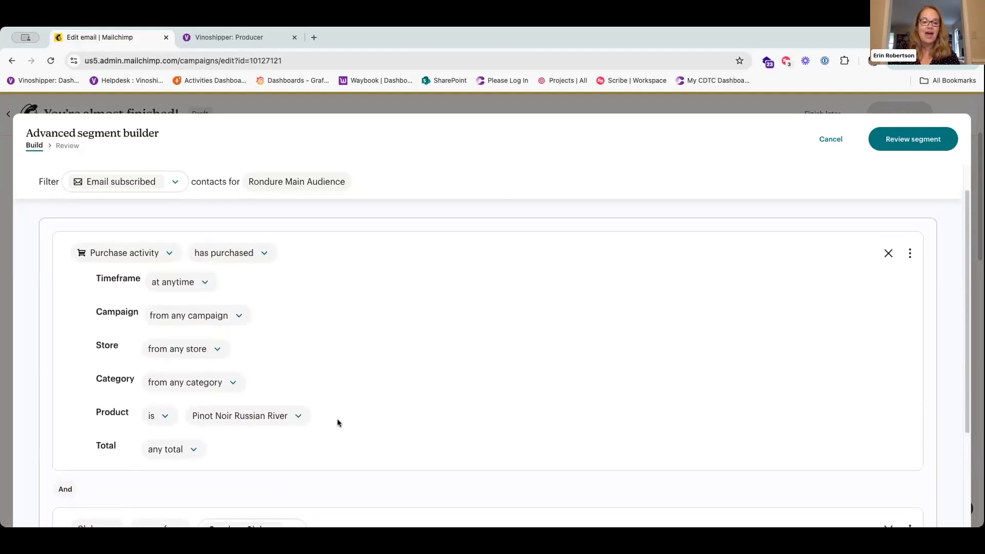
scroll(336, 418, "down", 4)
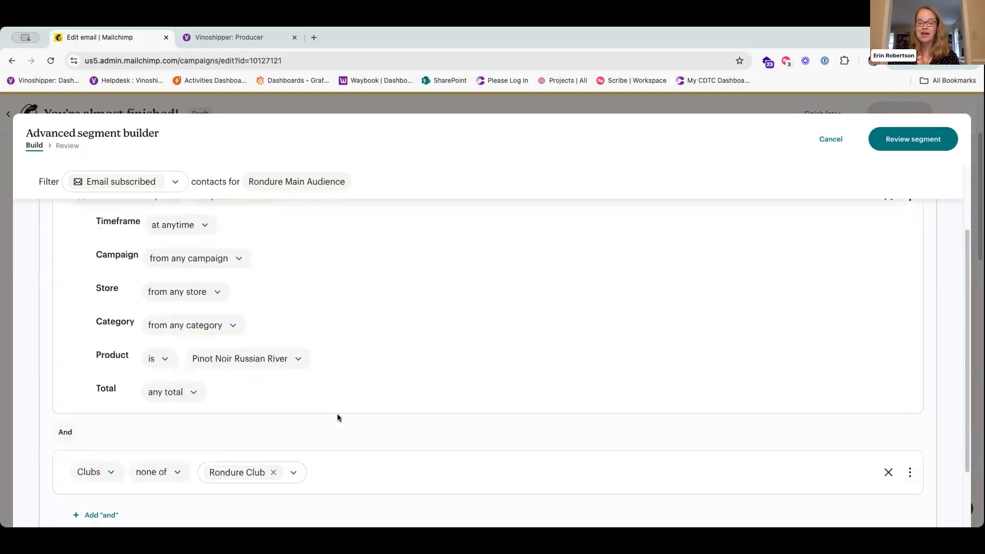
left_click(898, 143)
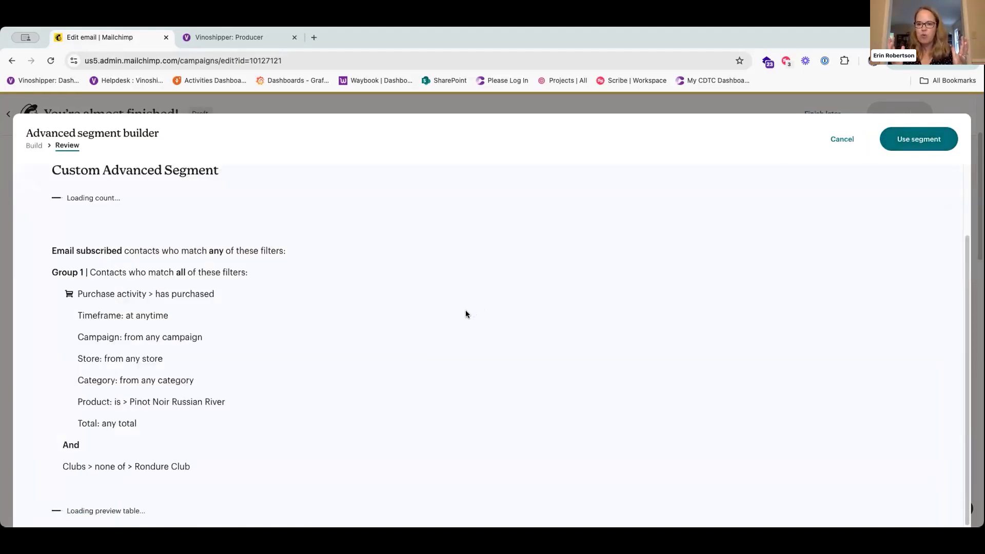
scroll(462, 313, "down", 3)
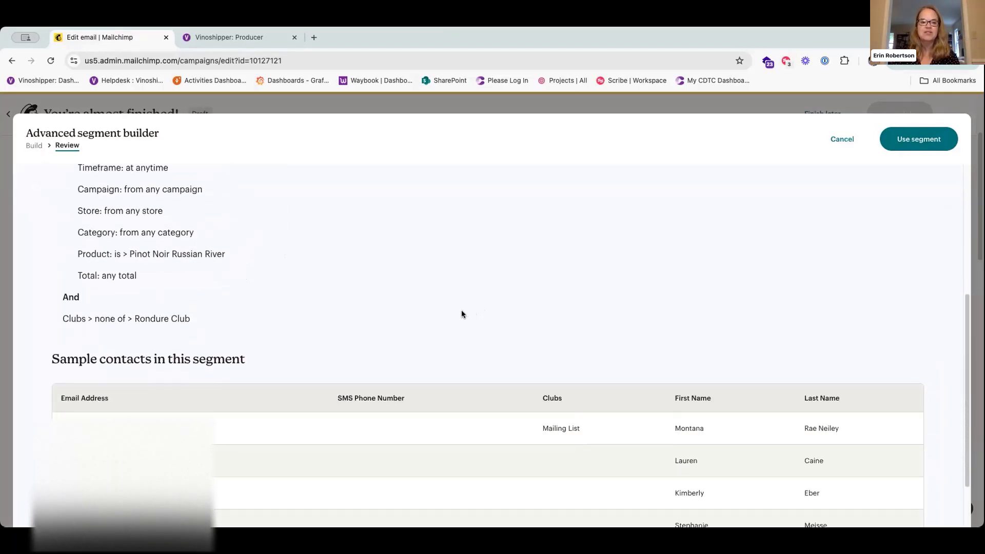
scroll(461, 314, "down", 2)
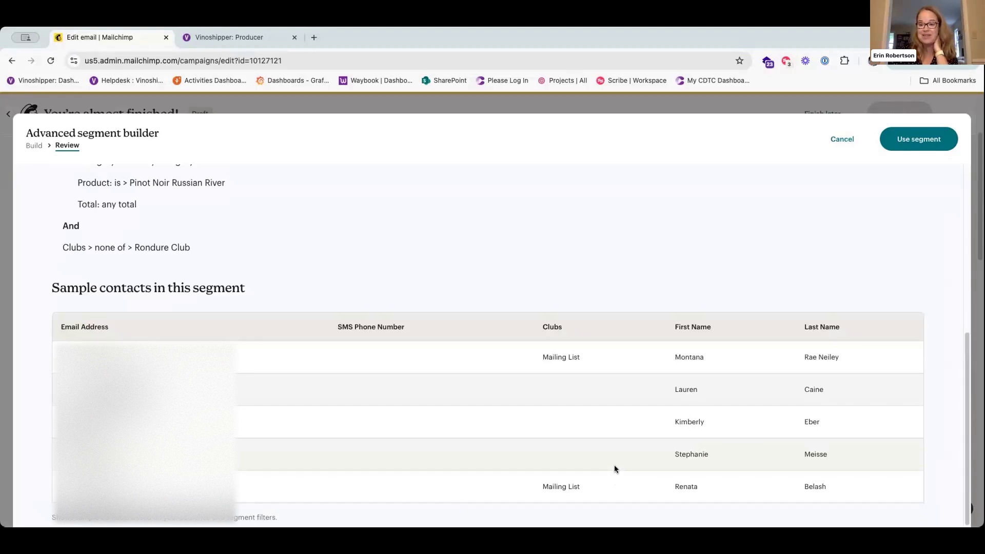
left_click(901, 140)
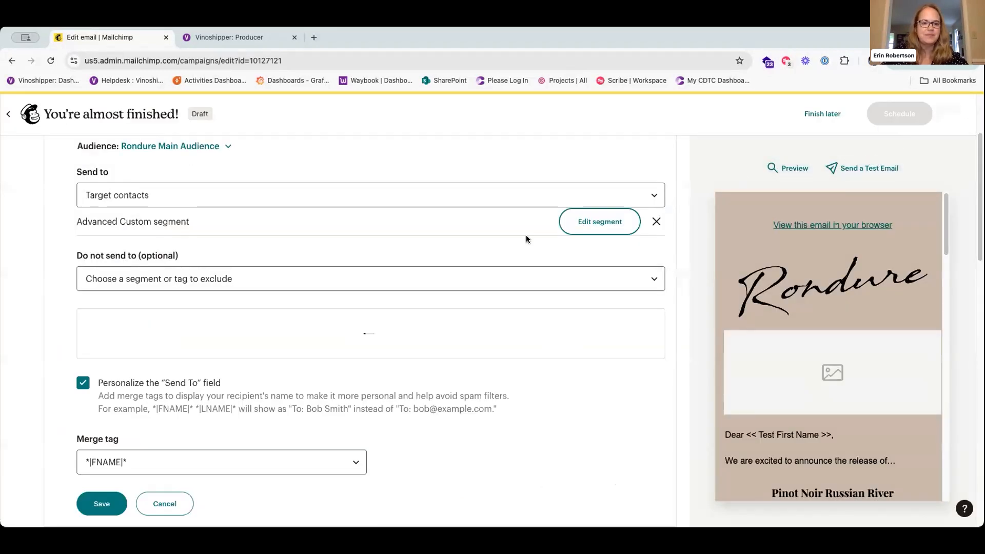
Check the campaign's recipient settings and save them with the "Send To" field personalized by the *|FNAME|* merge tag.
scroll(529, 239, "down", 3)
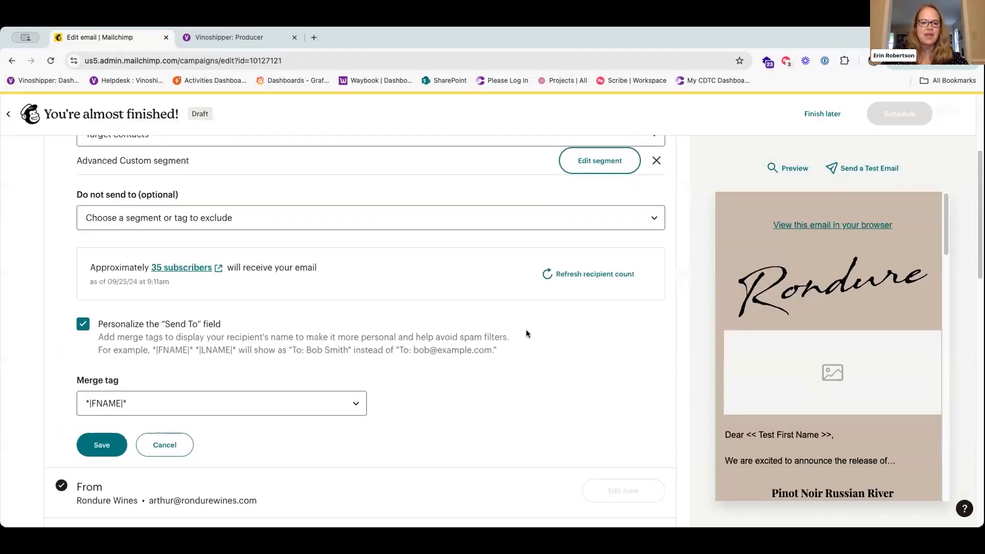
scroll(531, 328, "down", 1)
scroll(531, 328, "down", 2)
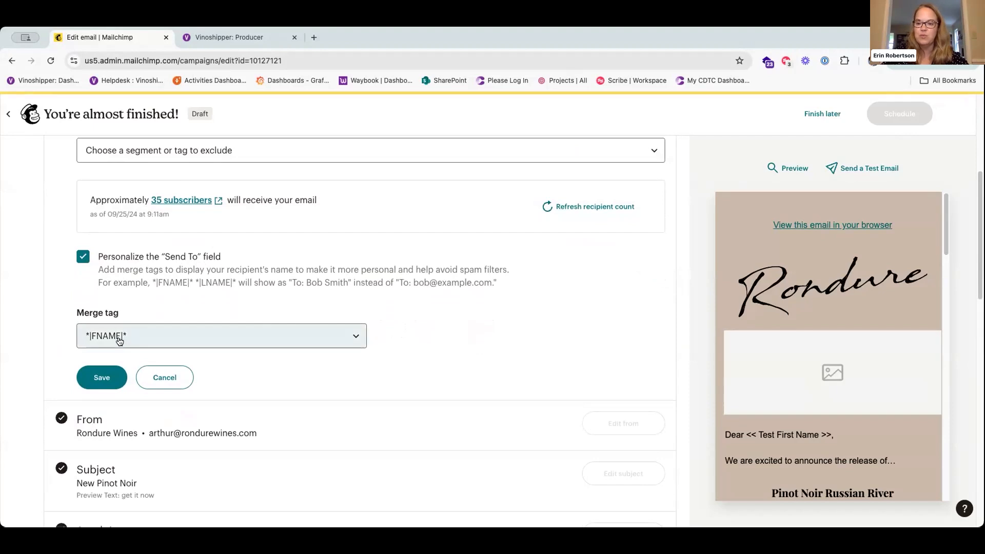
scroll(256, 373, "down", 2)
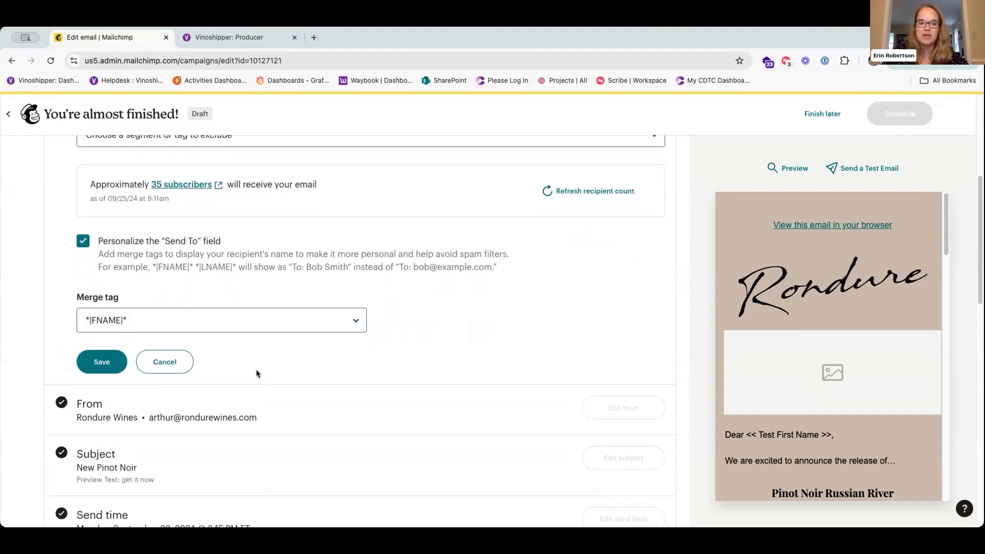
scroll(309, 368, "down", 5)
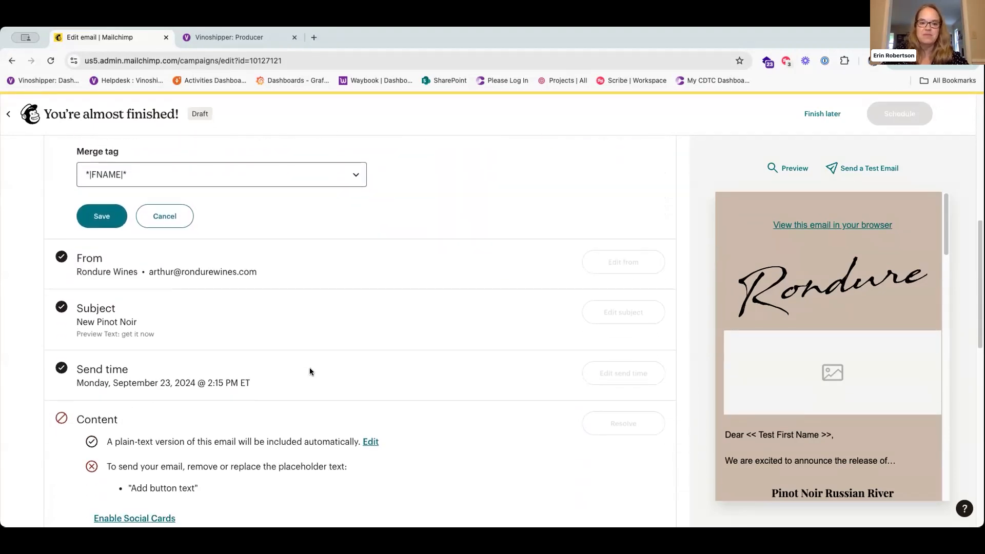
left_click(101, 214)
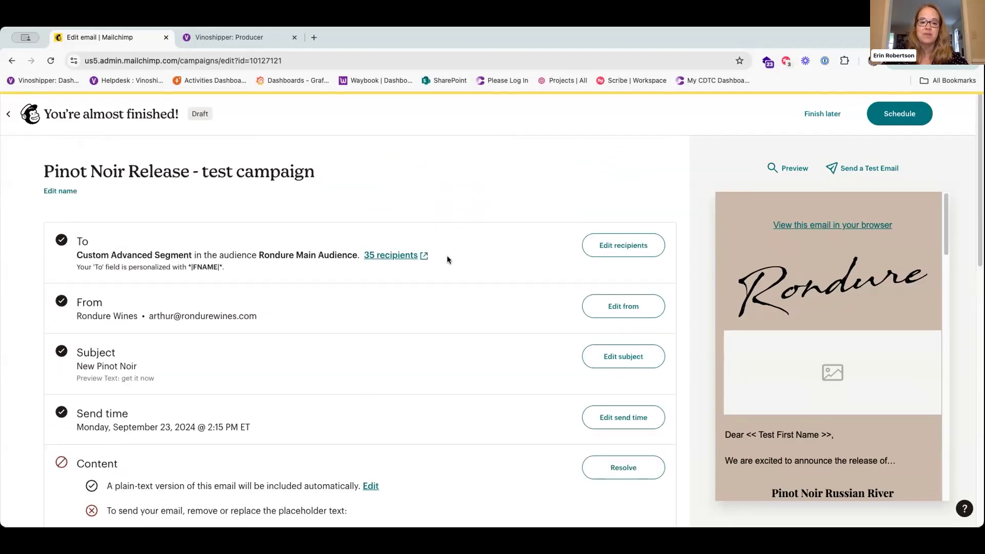
Review the campaign's sender name and email address, and save them with Rondure Wines as the name.
left_click(625, 308)
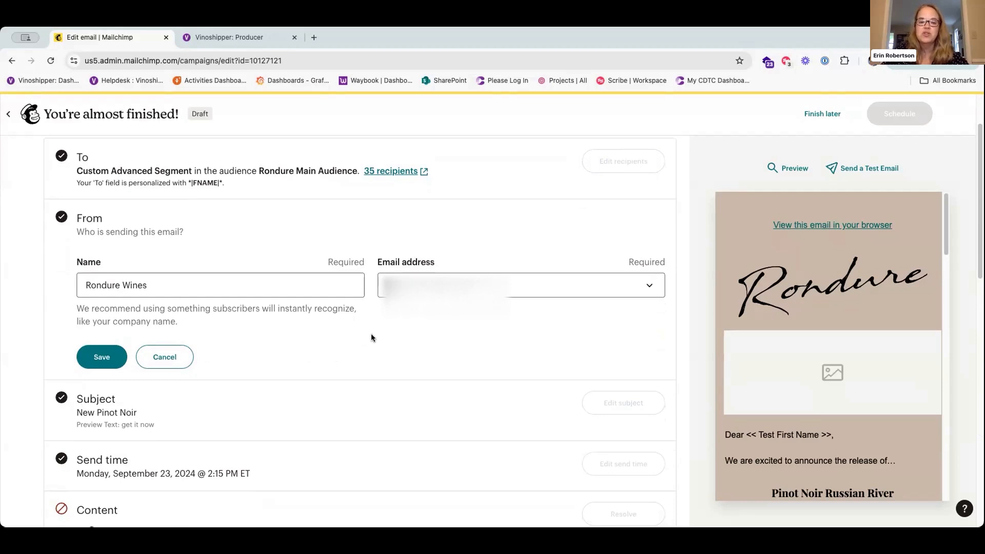
left_click(528, 285)
left_click(528, 307)
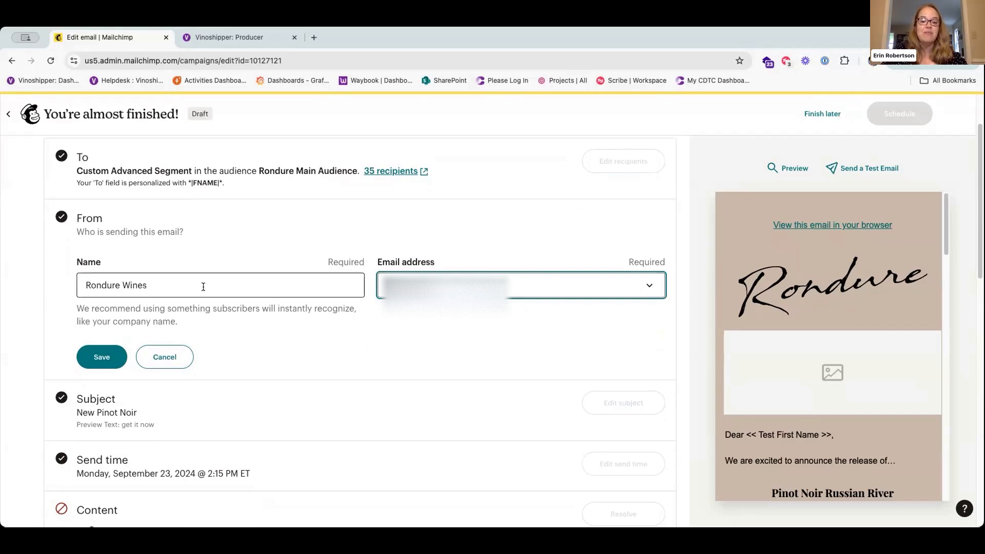
left_click(224, 287)
left_click(244, 341)
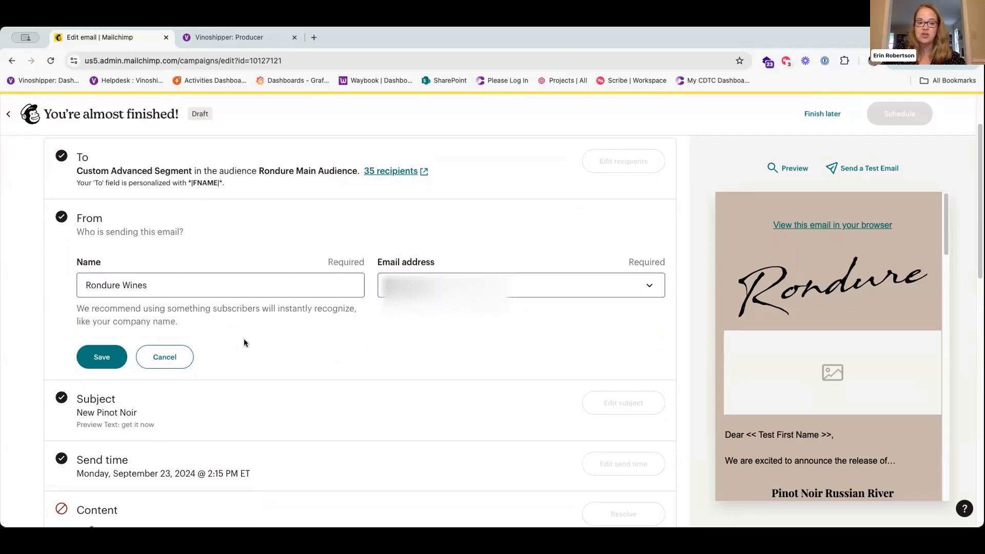
left_click(101, 356)
Review the email's subject "New Pinot Noir" and preview text "get it now" against the subject line tips, and save them.
scroll(351, 343, "down", 1)
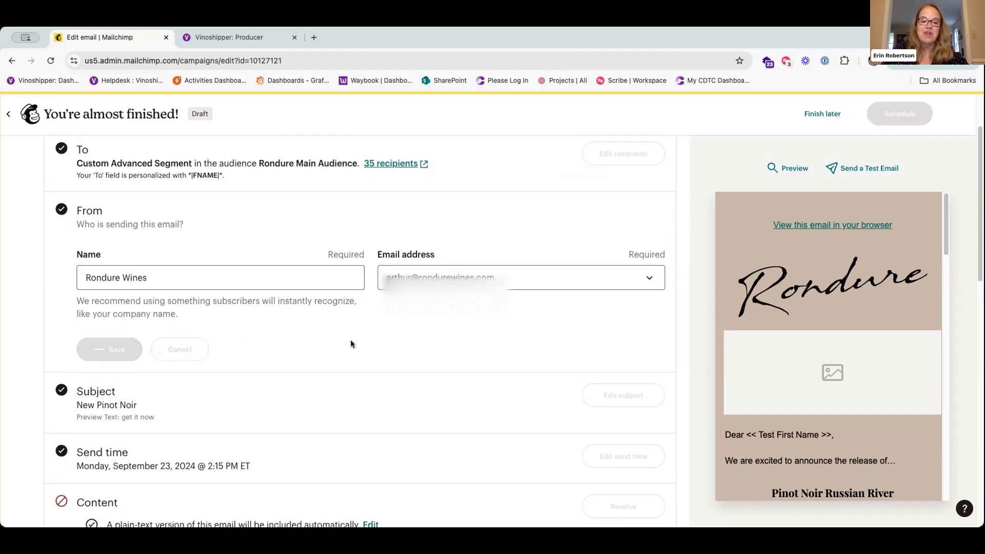
scroll(595, 268, "up", 1)
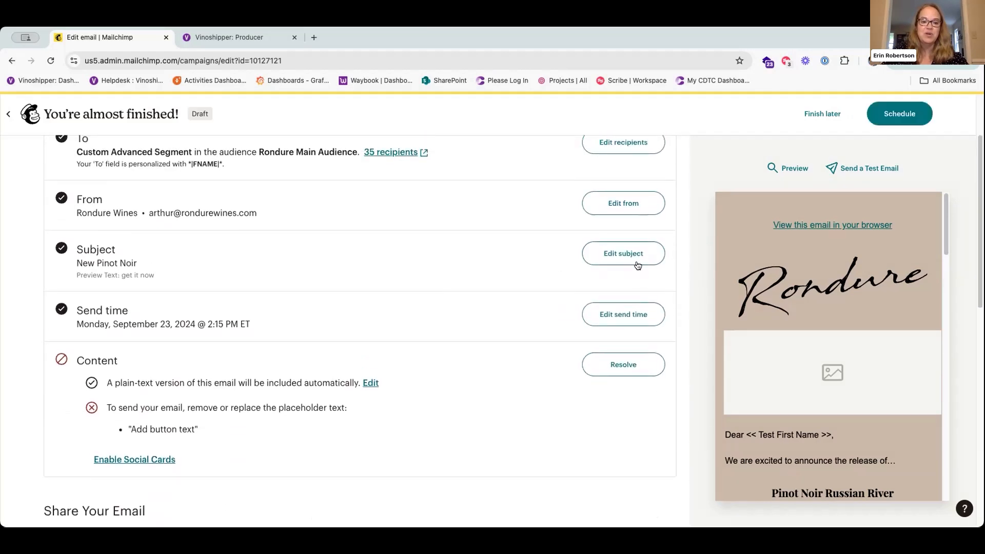
left_click(620, 254)
left_click(280, 315)
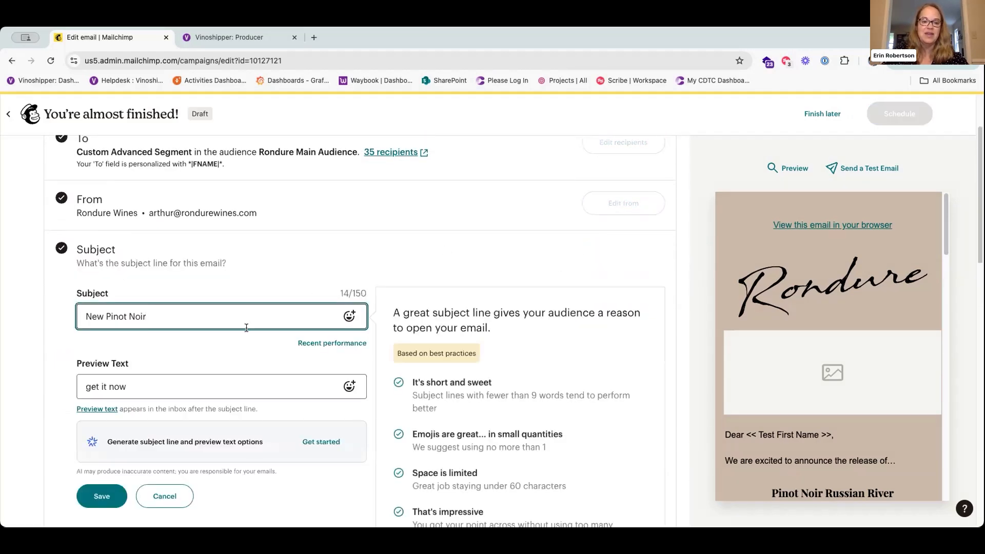
scroll(254, 345, "down", 2)
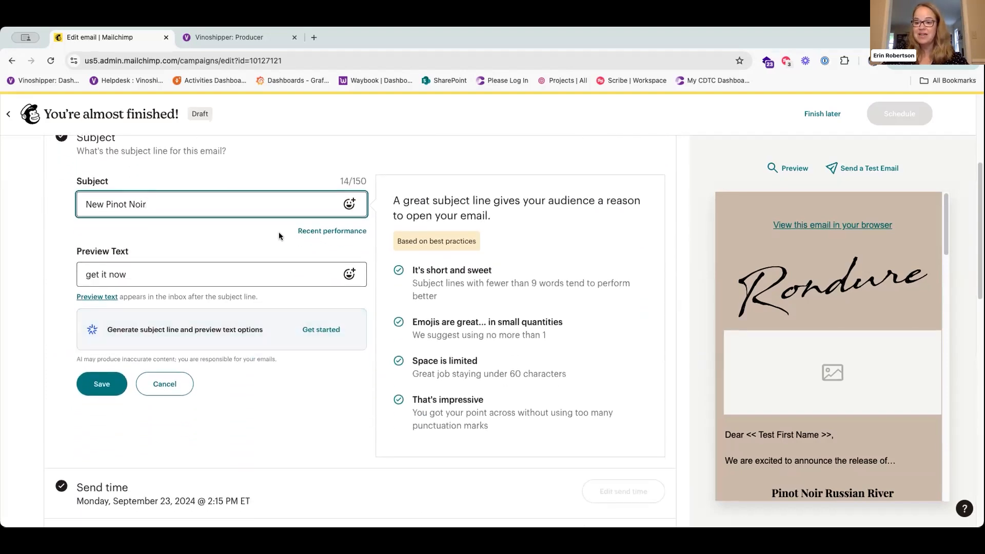
scroll(275, 234, "up", 1)
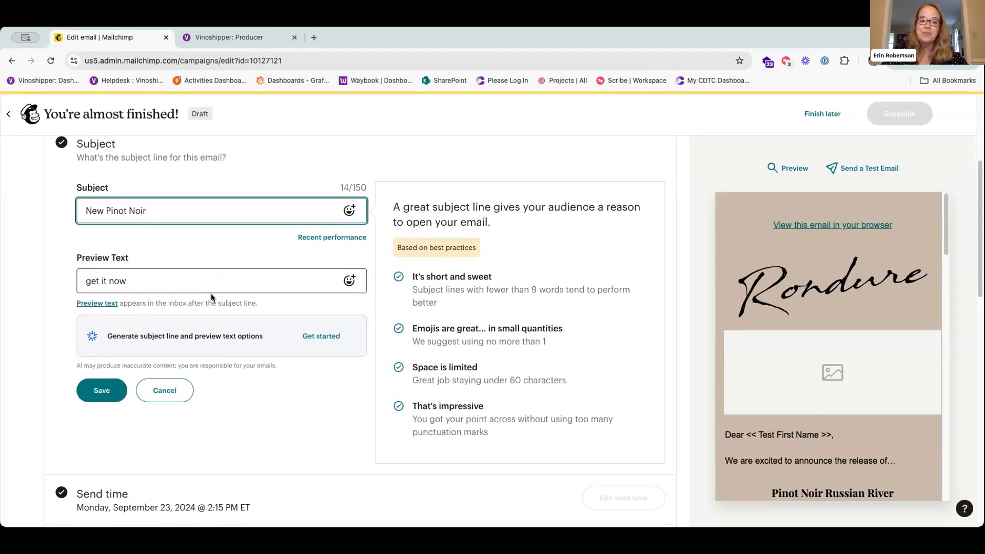
left_click(176, 278)
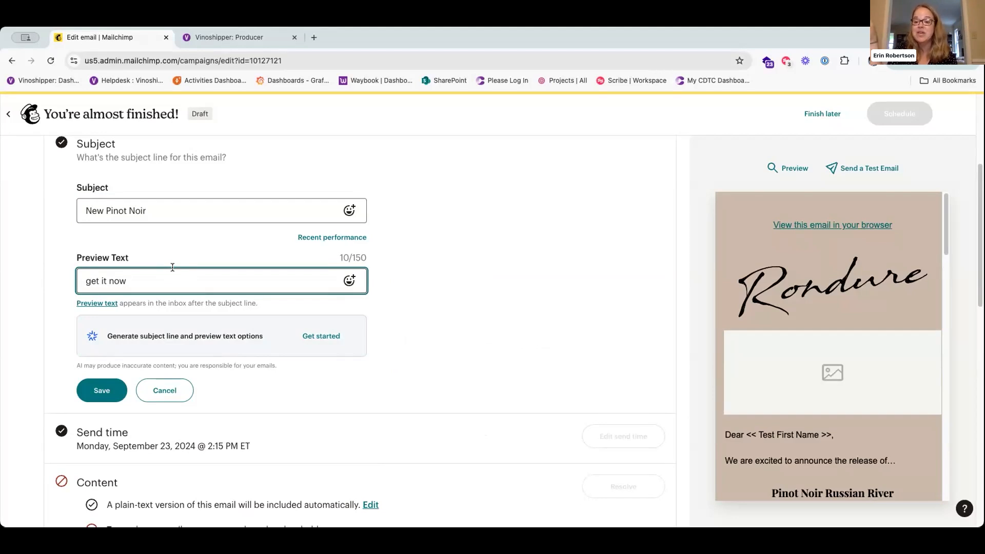
scroll(173, 268, "down", 1)
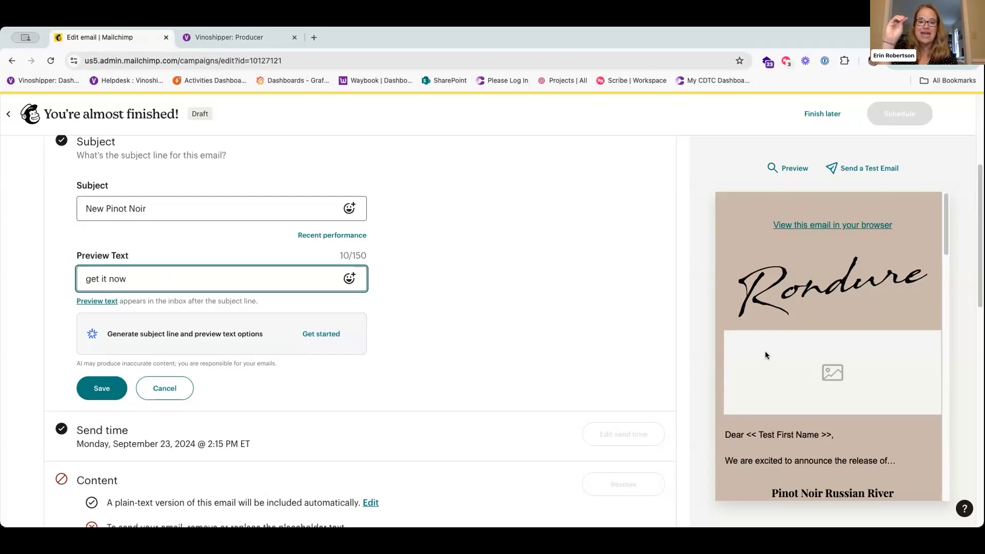
scroll(764, 351, "down", 1)
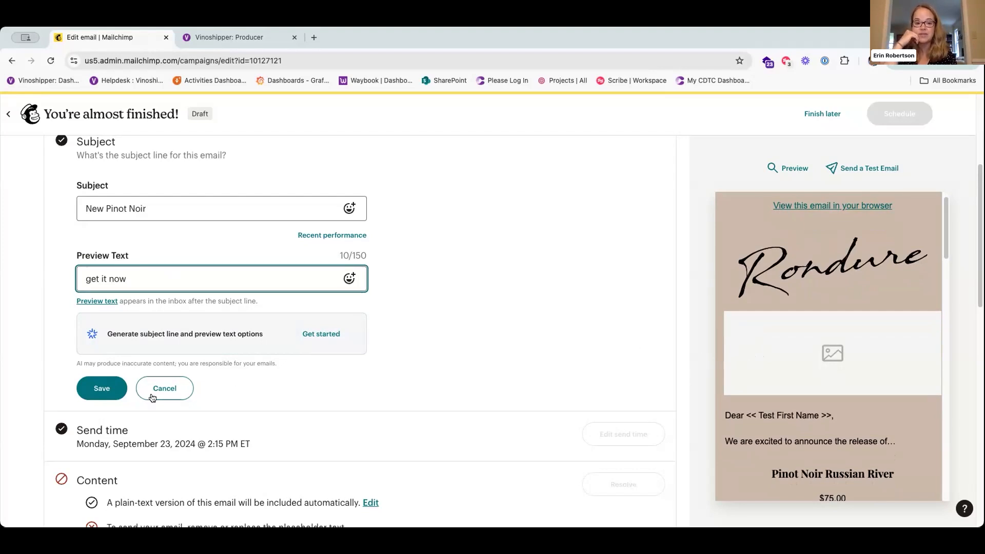
left_click(102, 389)
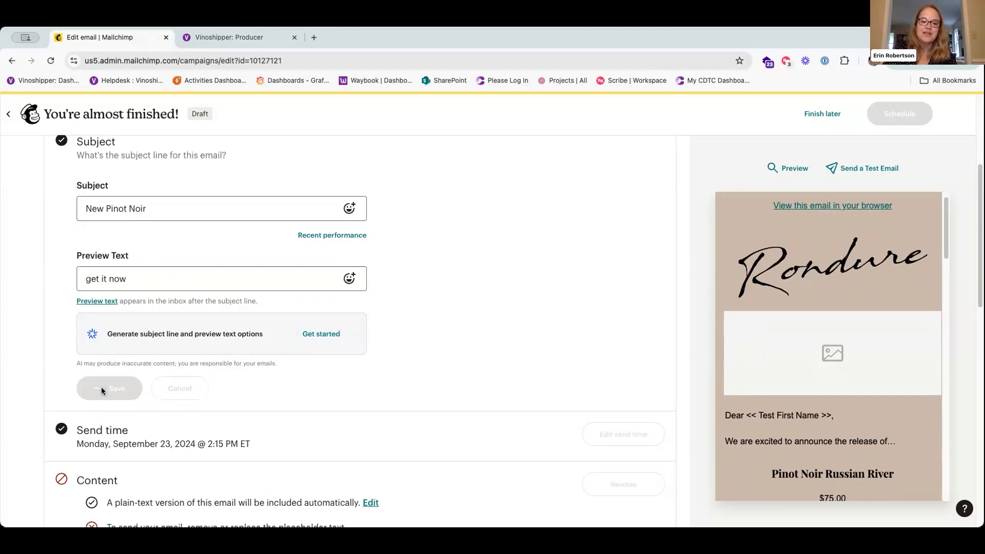
Open the campaign's email content in the editor to resolve the placeholder button text.
scroll(433, 338, "up", 3)
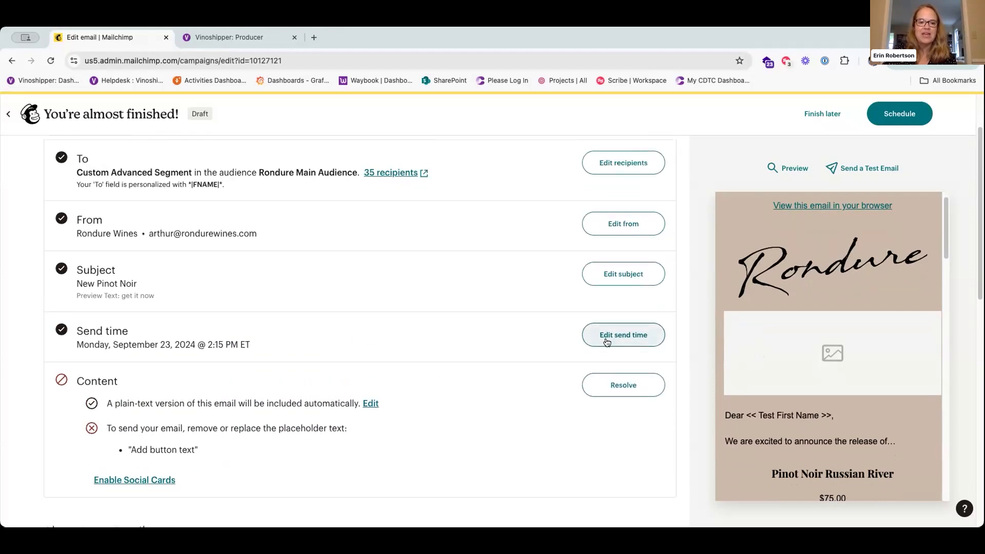
scroll(521, 349, "down", 1)
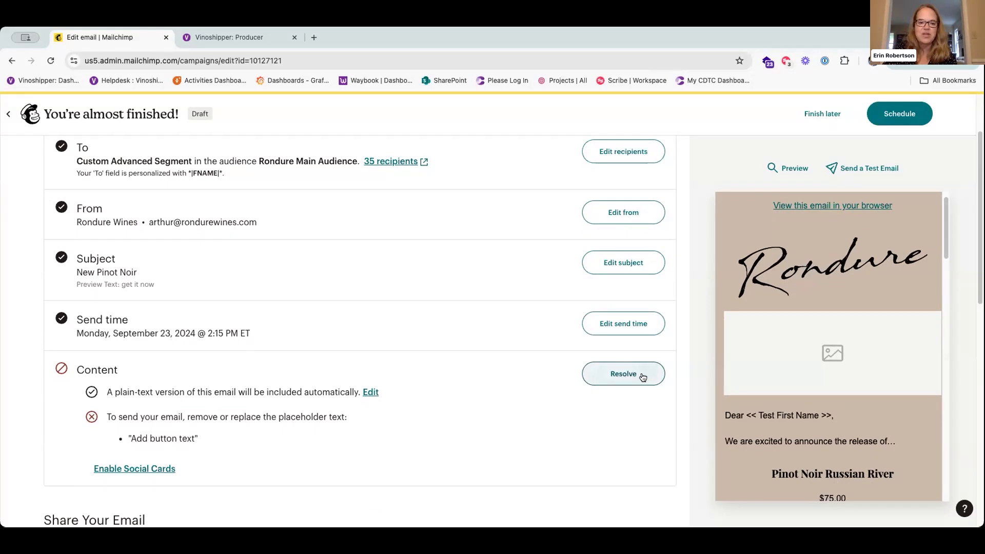
left_click(642, 376)
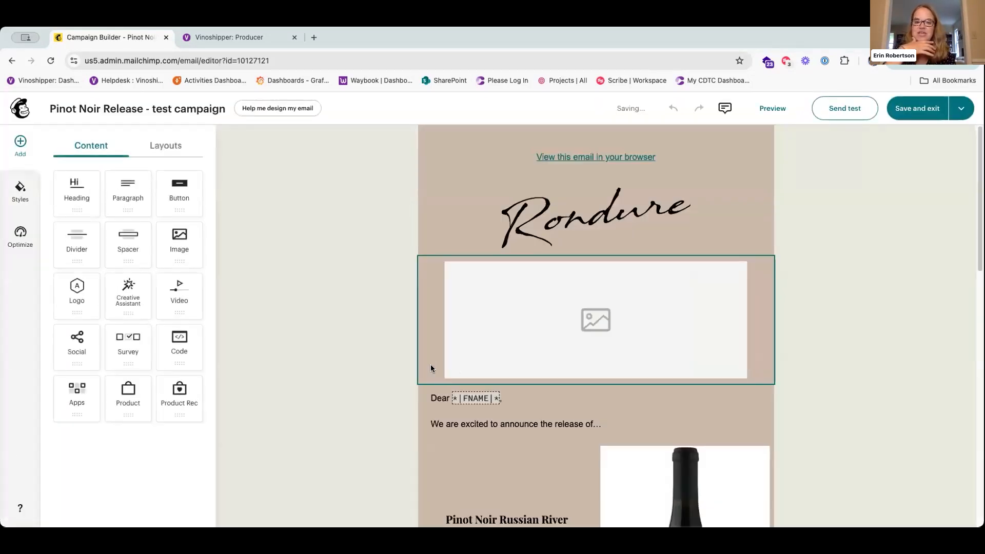
Link the empty image placeholder below the Rondure logo to the web address rondure.com and finish editing the image.
scroll(397, 370, "down", 1)
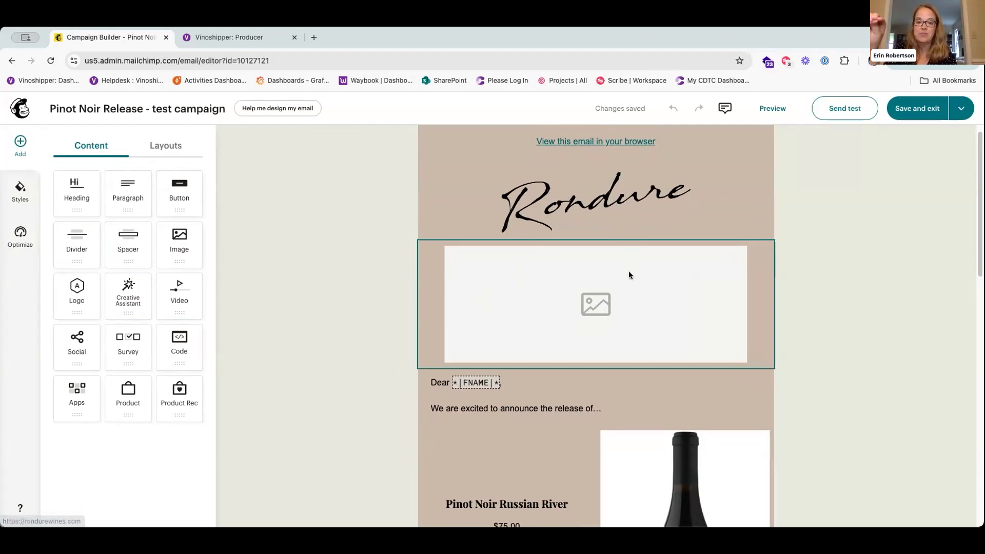
left_click(513, 330)
scroll(122, 377, "down", 3)
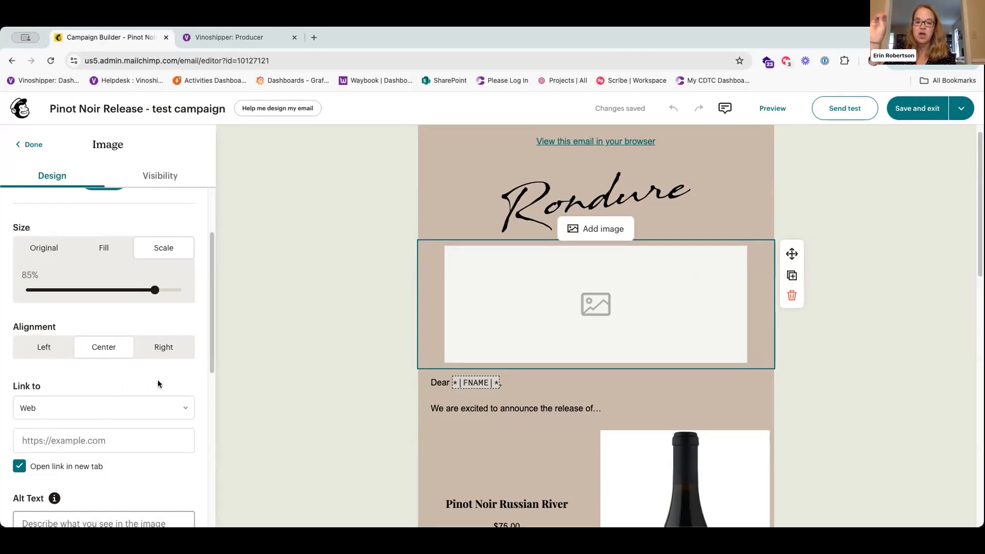
scroll(162, 376, "down", 1)
left_click(118, 396)
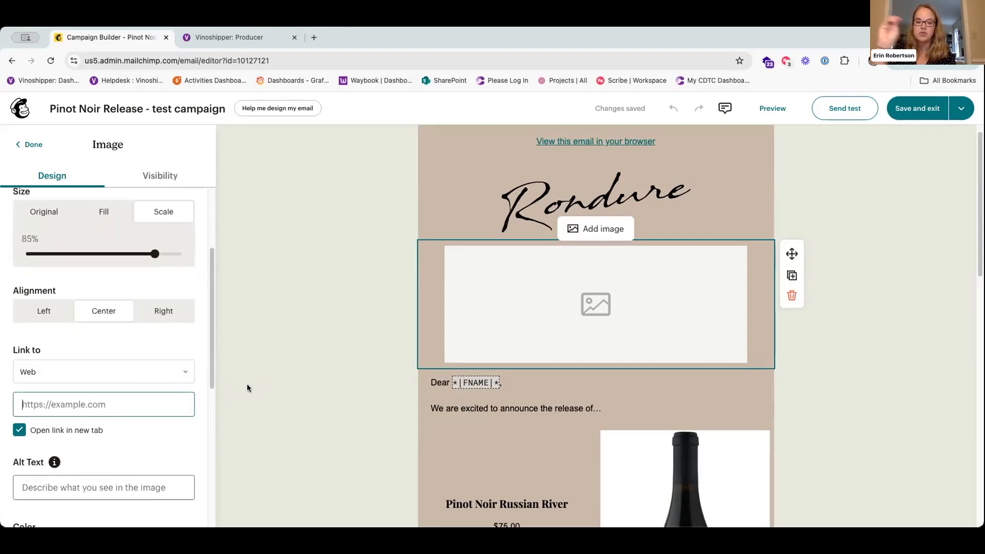
scroll(247, 388, "down", 1)
scroll(197, 407, "down", 1)
scroll(196, 403, "down", 1)
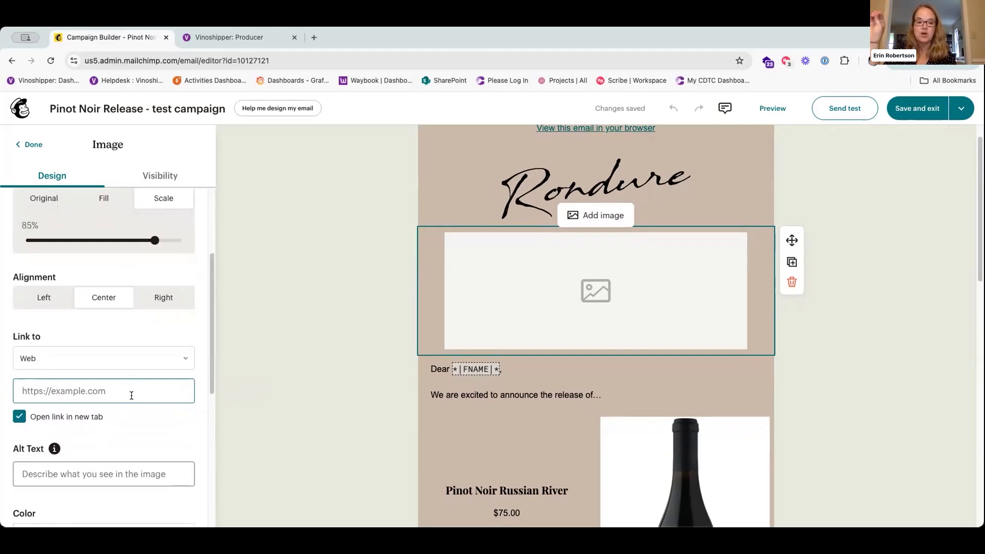
type("rondure")
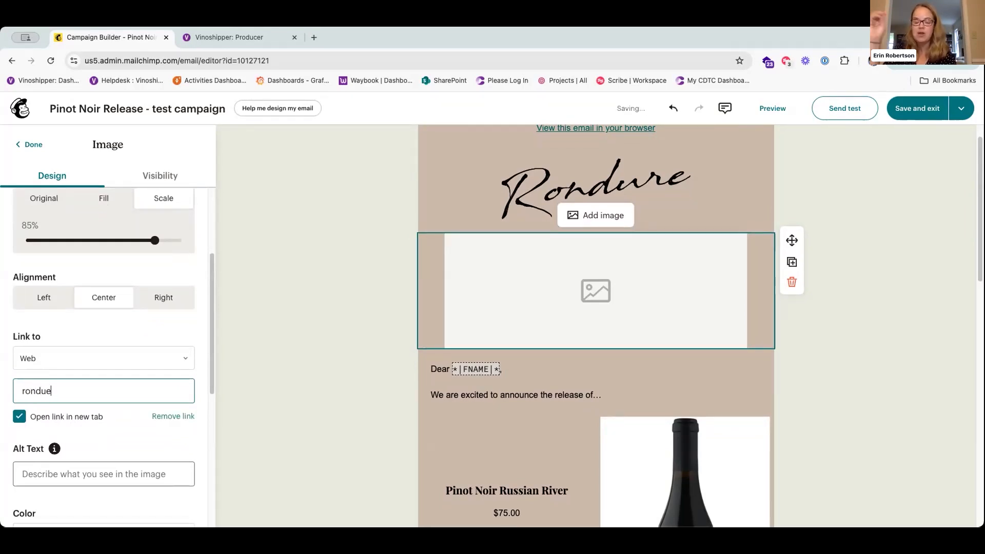
type(".com")
left_click(131, 421)
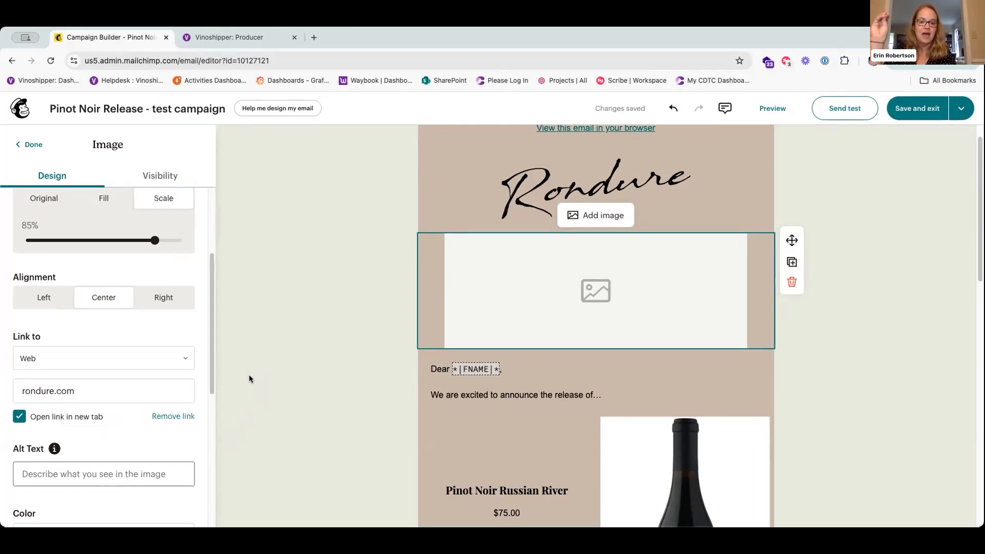
scroll(231, 382, "down", 1)
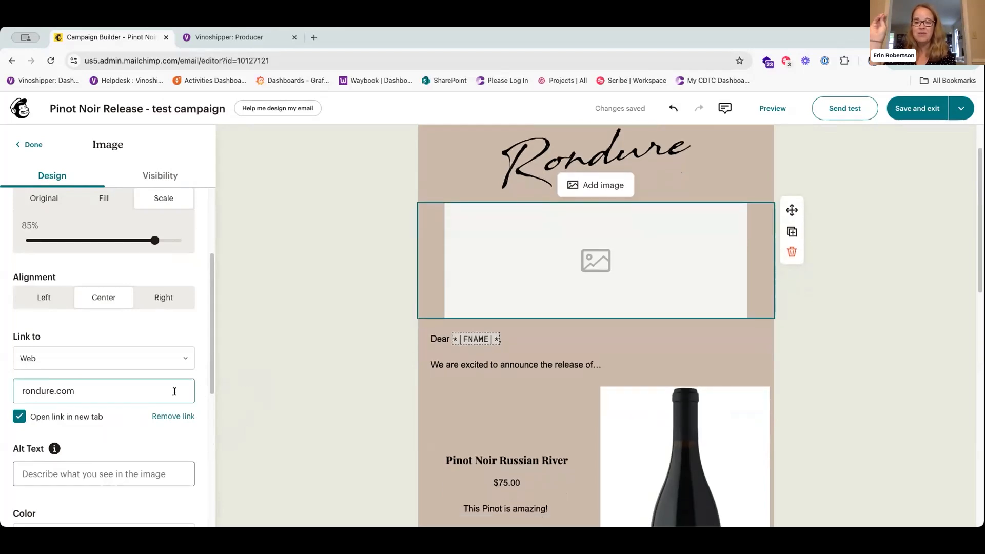
scroll(174, 390, "down", 2)
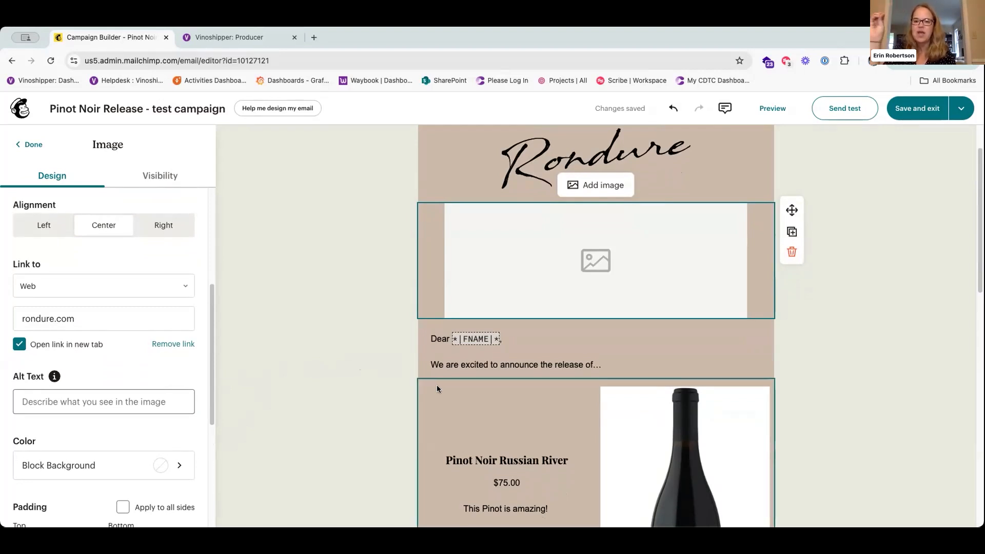
scroll(402, 358, "down", 1)
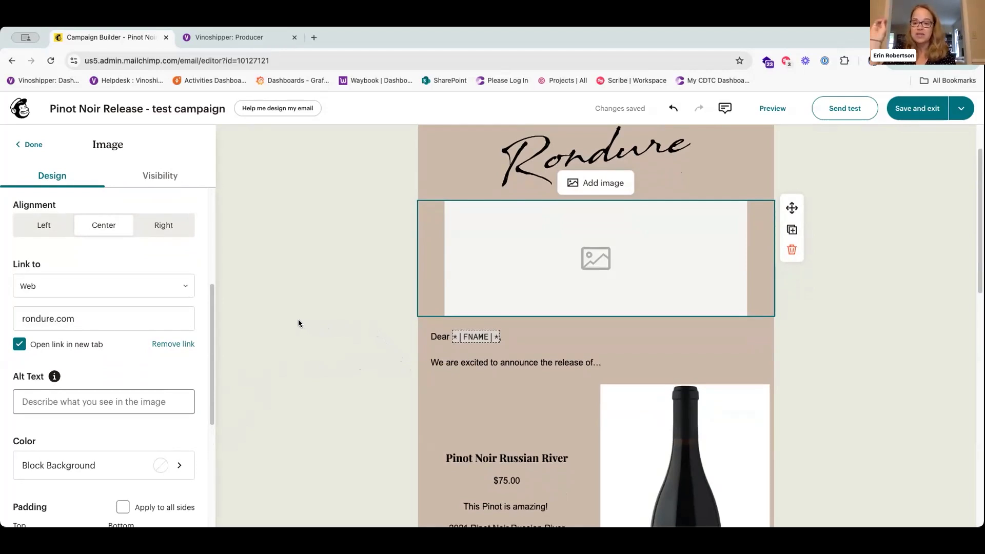
left_click(20, 149)
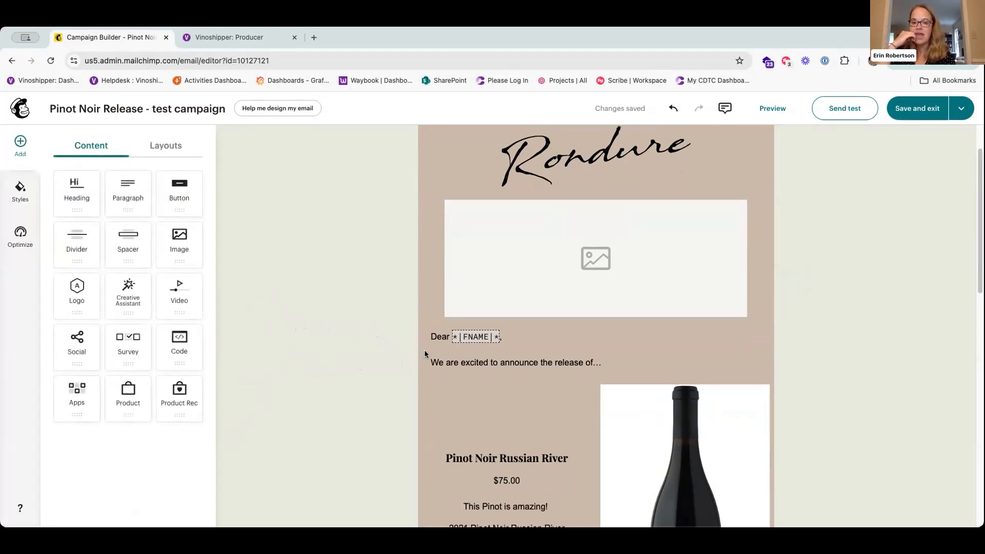
Replace the merge tag in the "Dear" greeting with a newly inserted First Name merge tag followed by a comma.
left_click(554, 343)
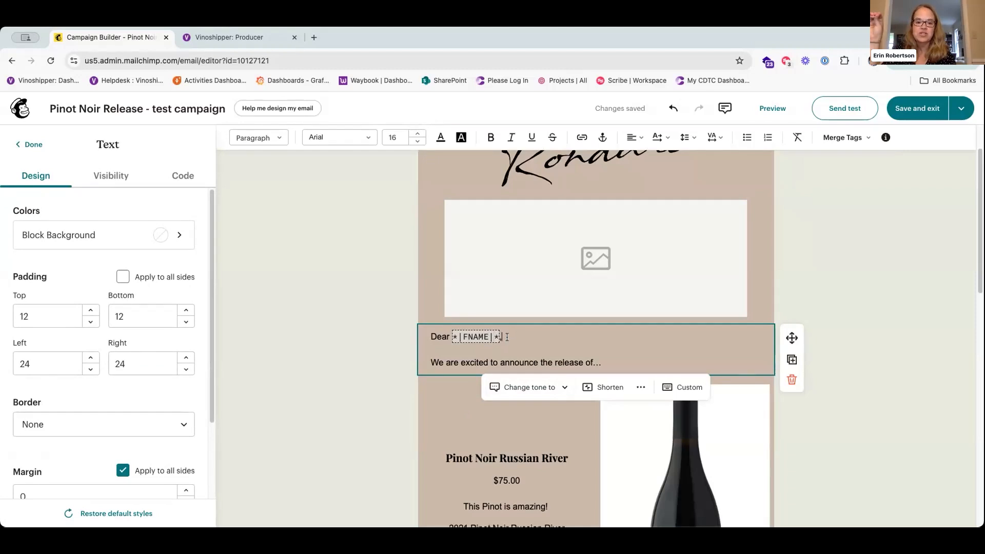
key("BackSpace")
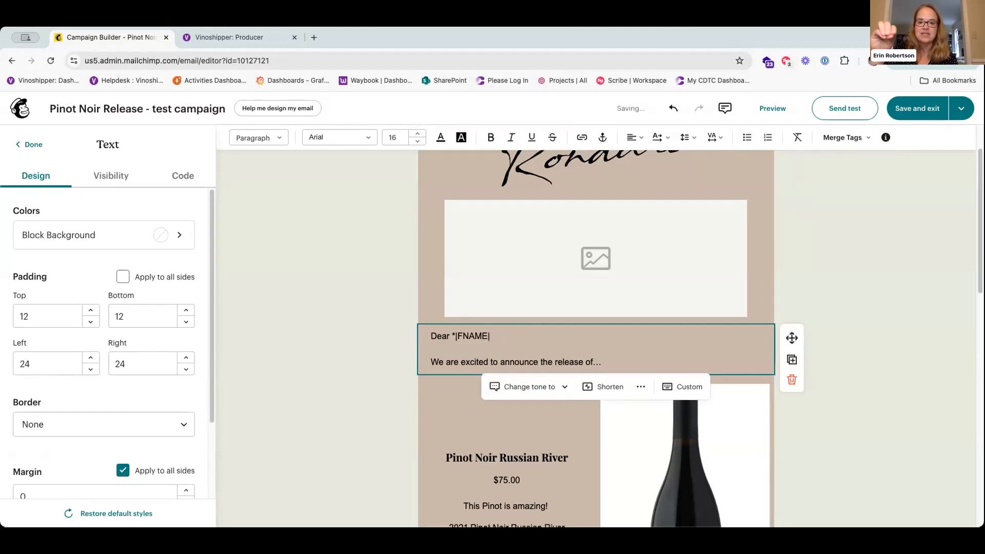
left_click_drag(495, 336, 452, 337)
type("*")
key("BackSpace")
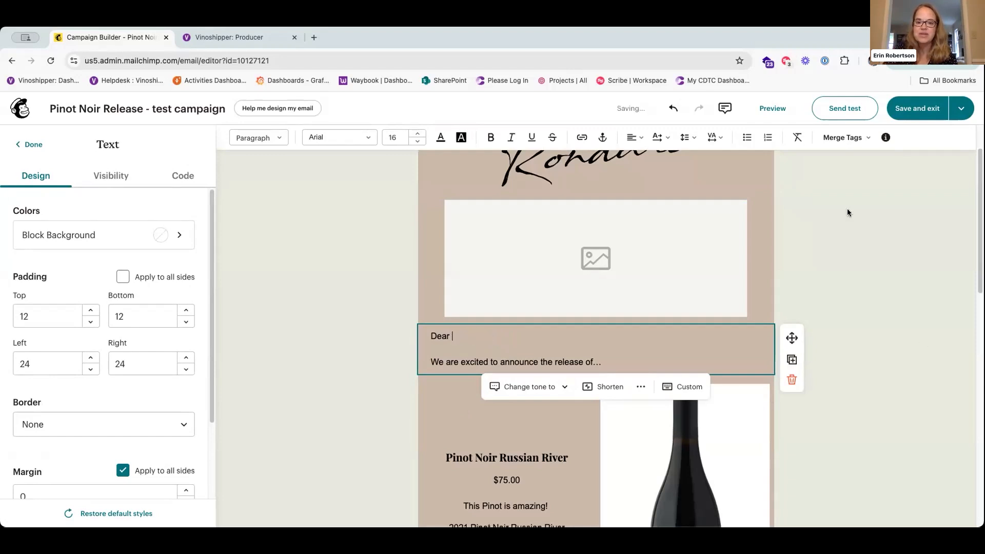
left_click(846, 137)
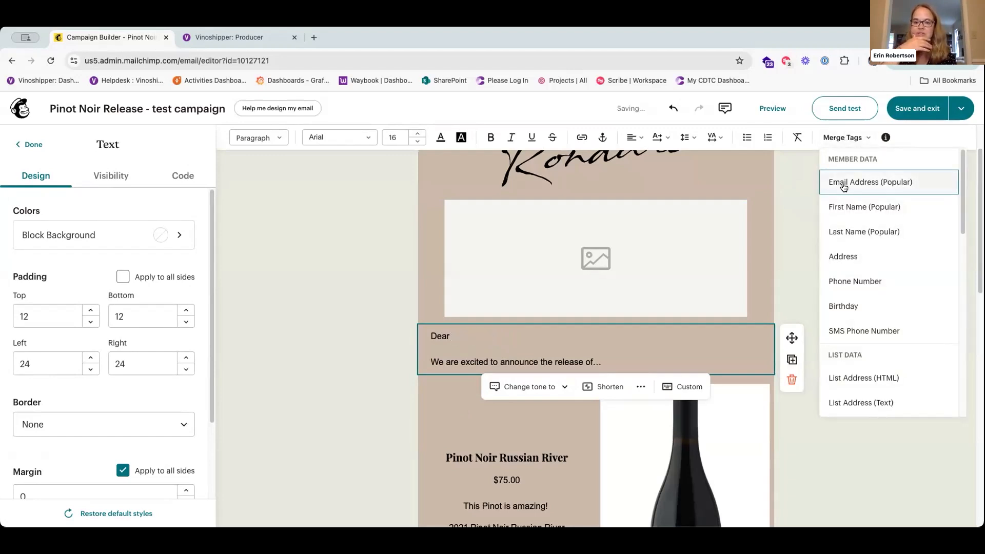
left_click(858, 214)
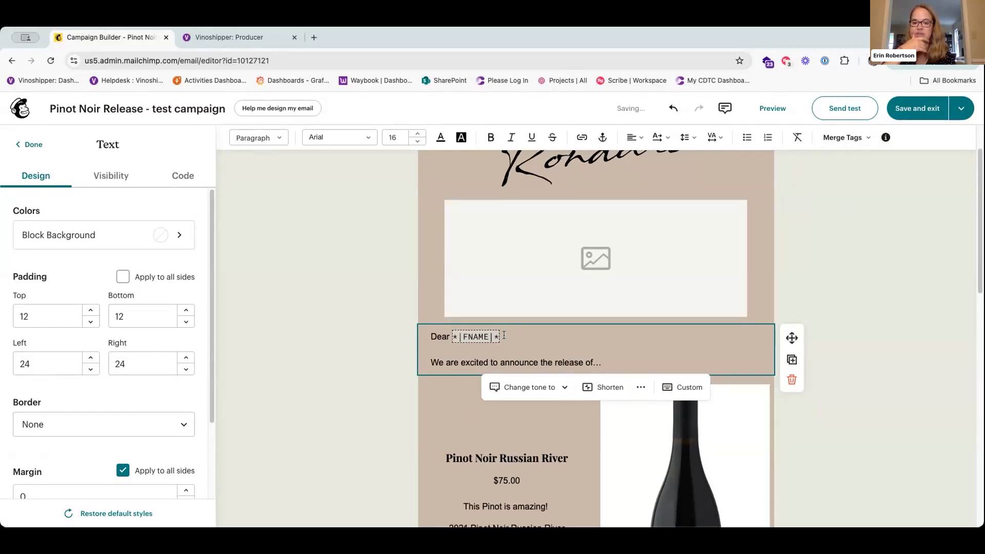
type(",")
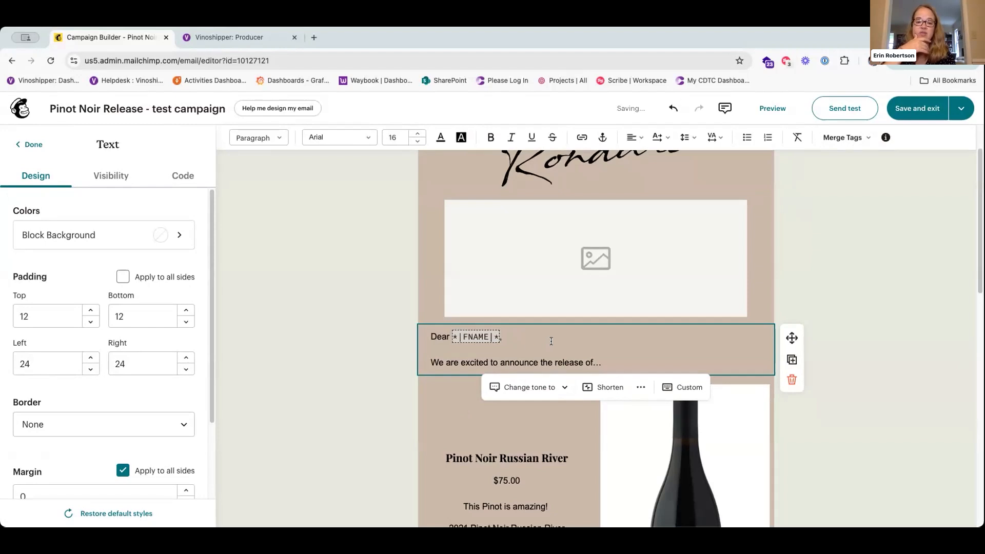
left_click(619, 359)
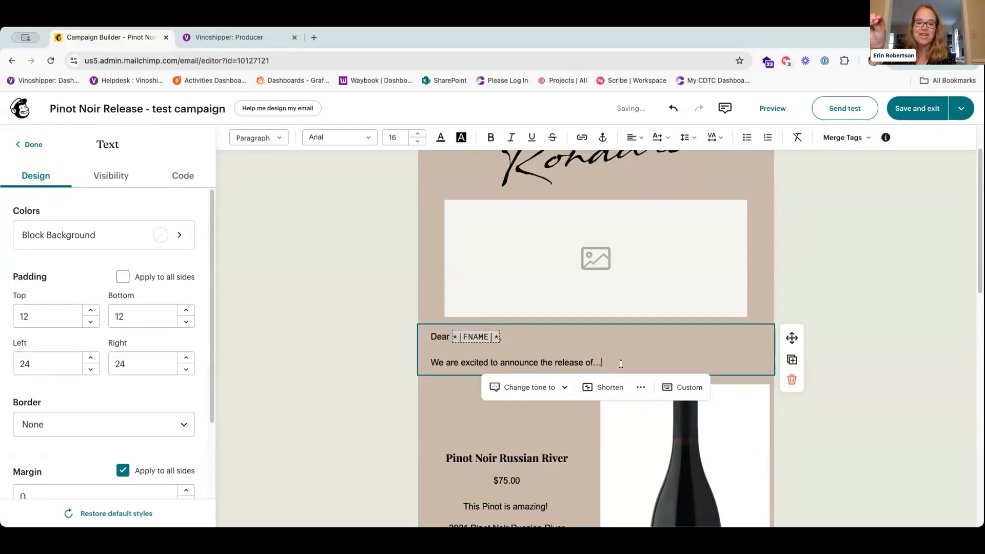
left_click(506, 337)
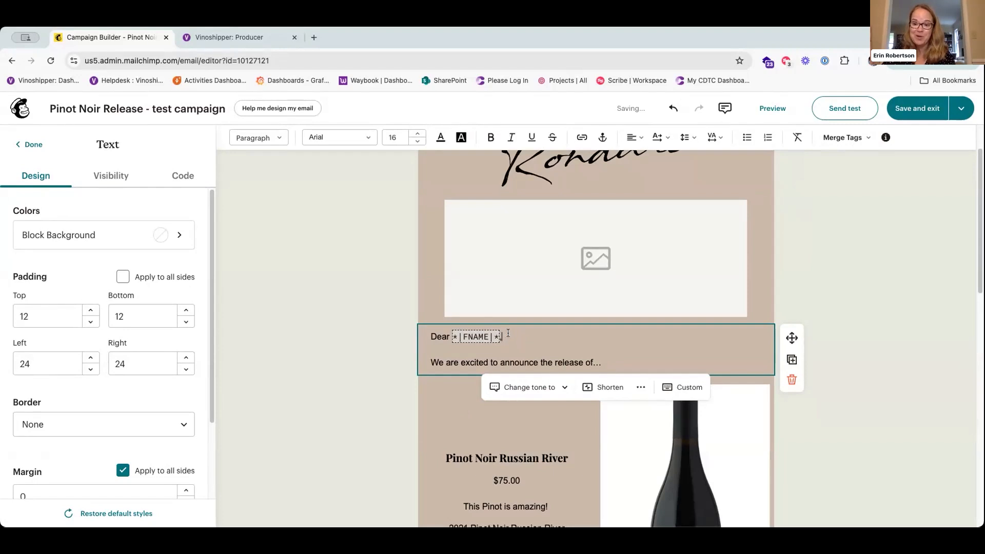
left_click(616, 360)
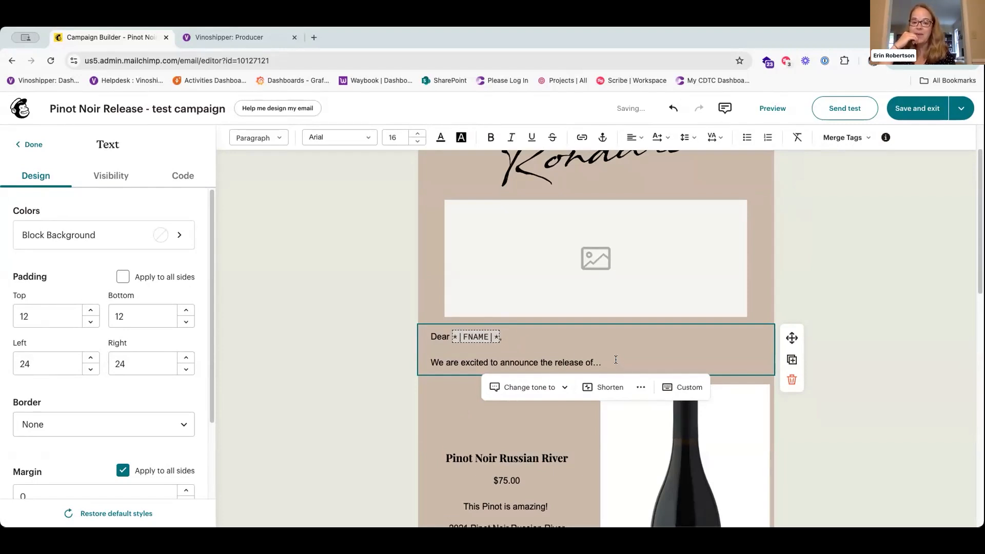
Replace Pinot Noir Russian River with Pinot Noir Sangiacomo Vineyard, priced $85.00, in the product block below the greeting.
scroll(616, 360, "down", 2)
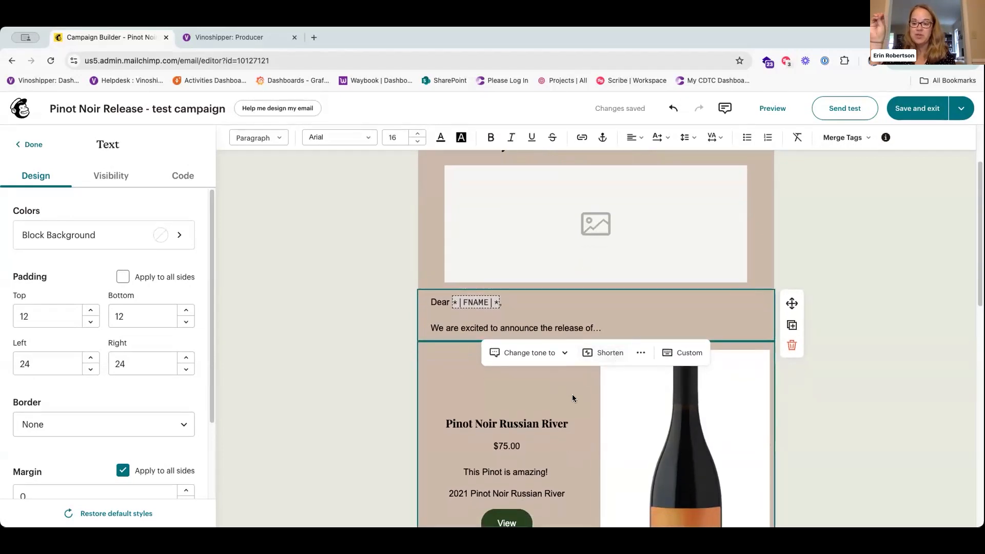
scroll(572, 394, "down", 2)
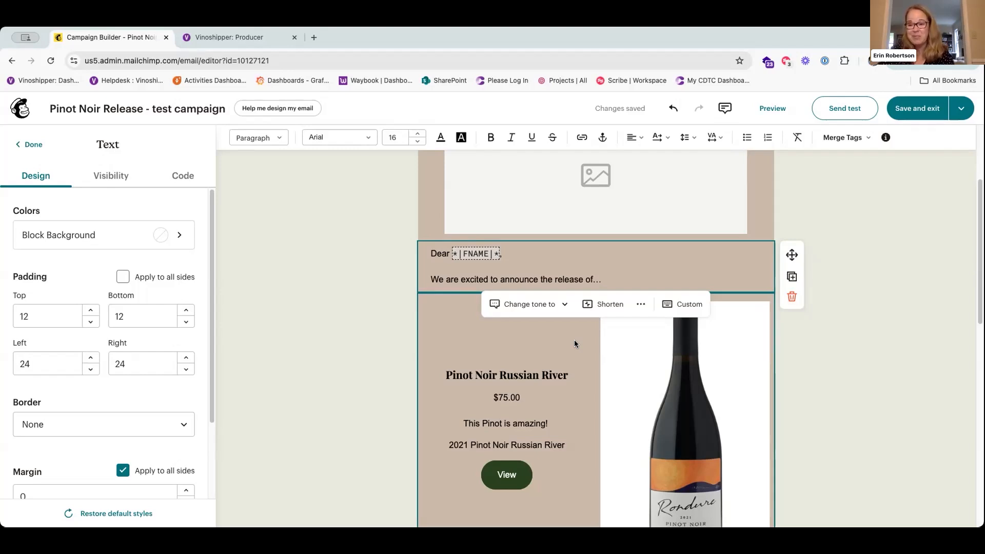
scroll(546, 345, "down", 1)
scroll(547, 342, "down", 5)
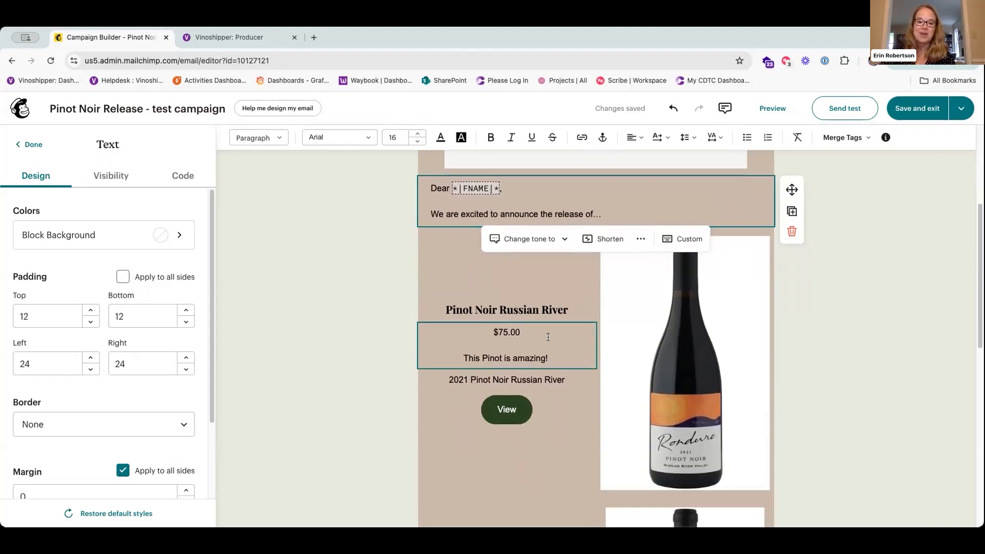
scroll(546, 338, "up", 2)
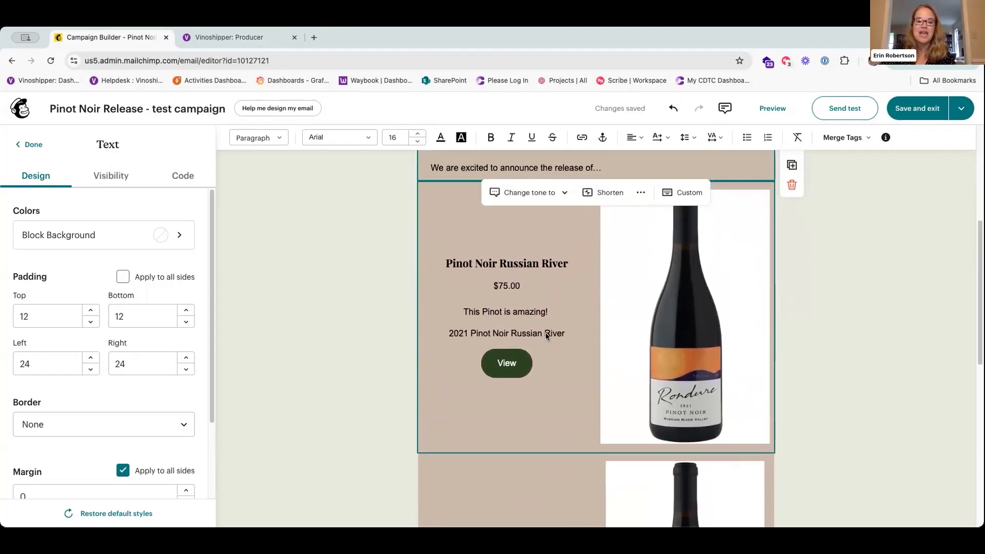
left_click(30, 144)
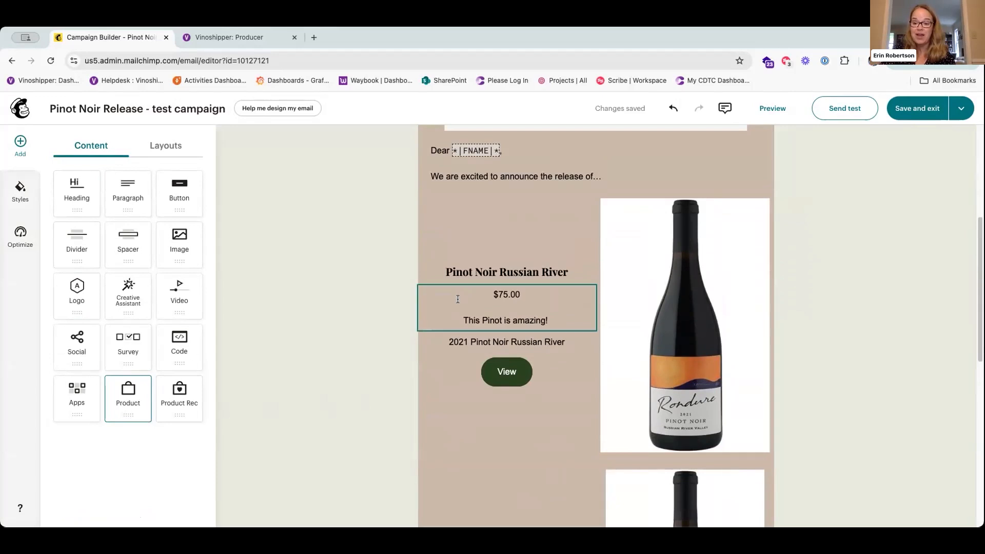
left_click(608, 264)
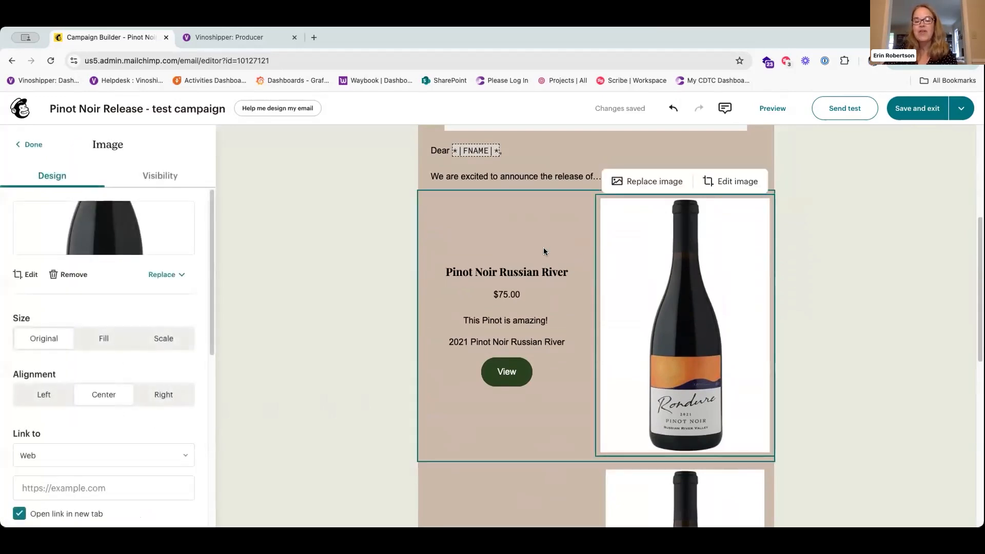
left_click(514, 250)
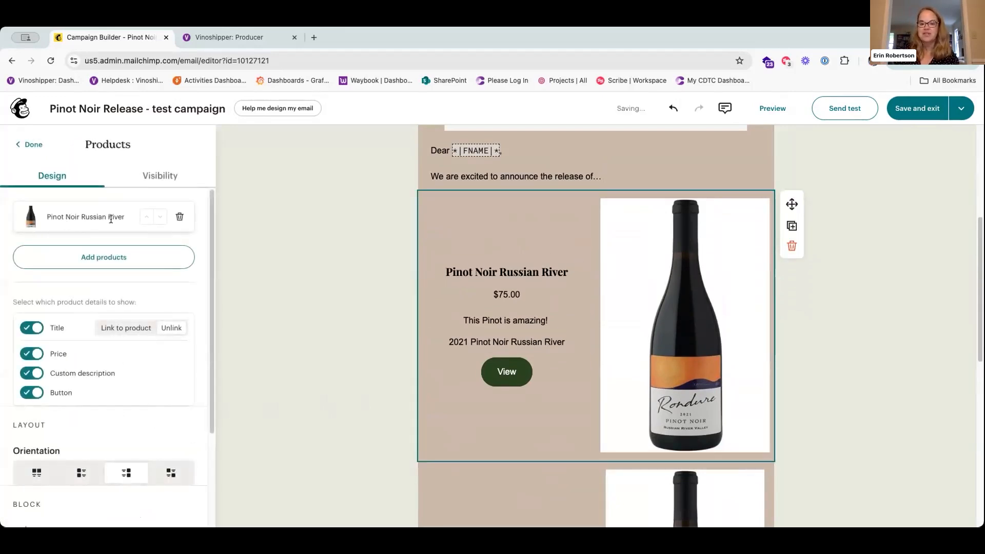
left_click(180, 216)
left_click(105, 249)
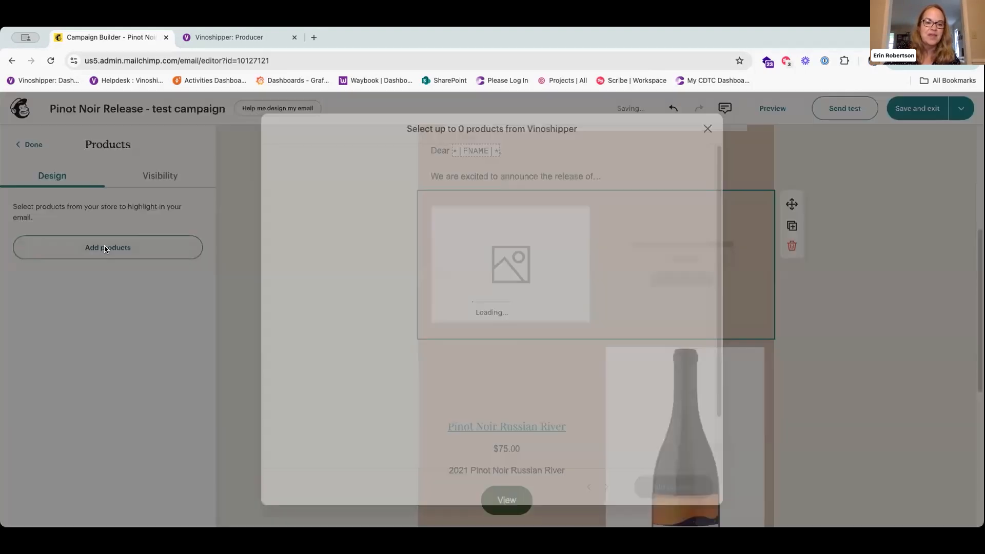
left_click(293, 302)
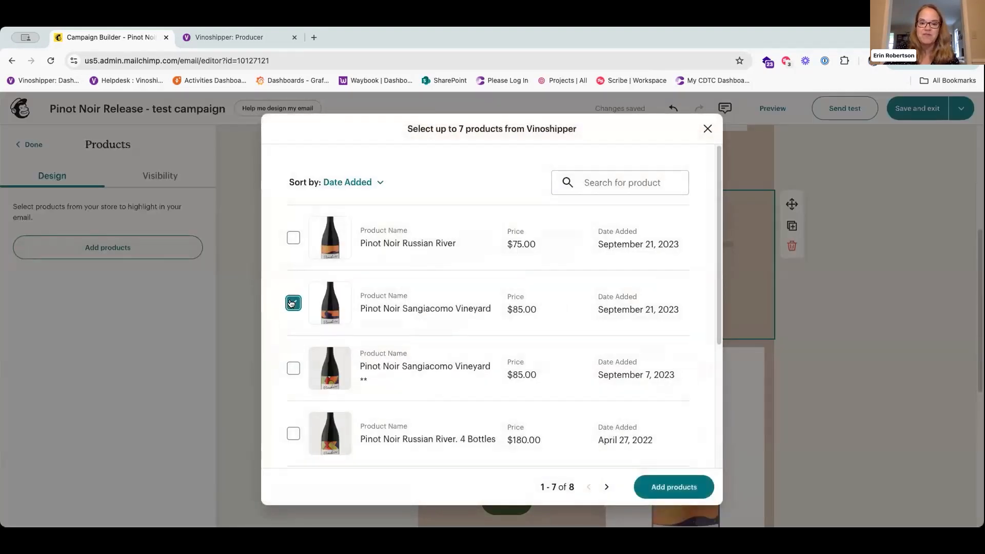
left_click(674, 487)
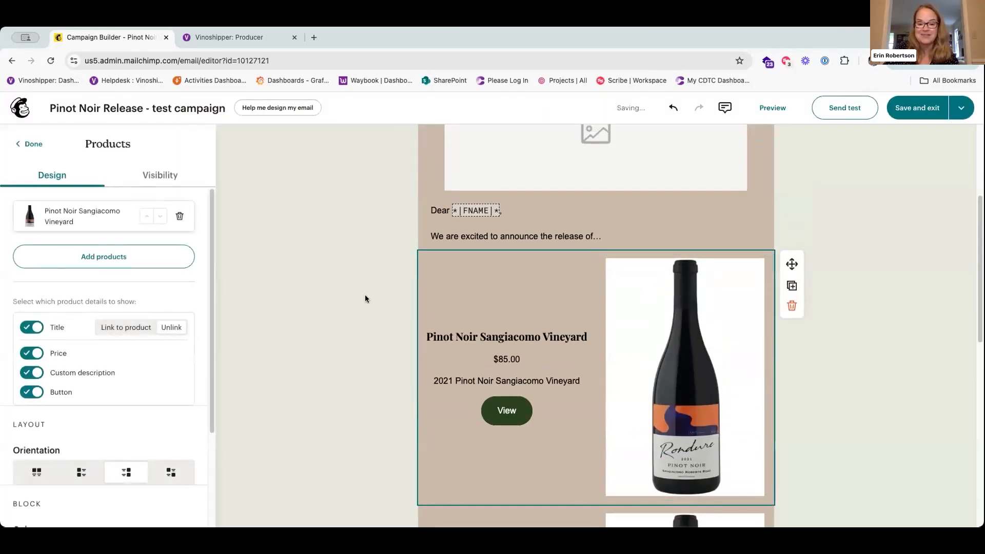
Keep the title shown in the Pinot Noir Sangiacomo Vineyard block and link it to the product.
scroll(73, 282, "down", 2)
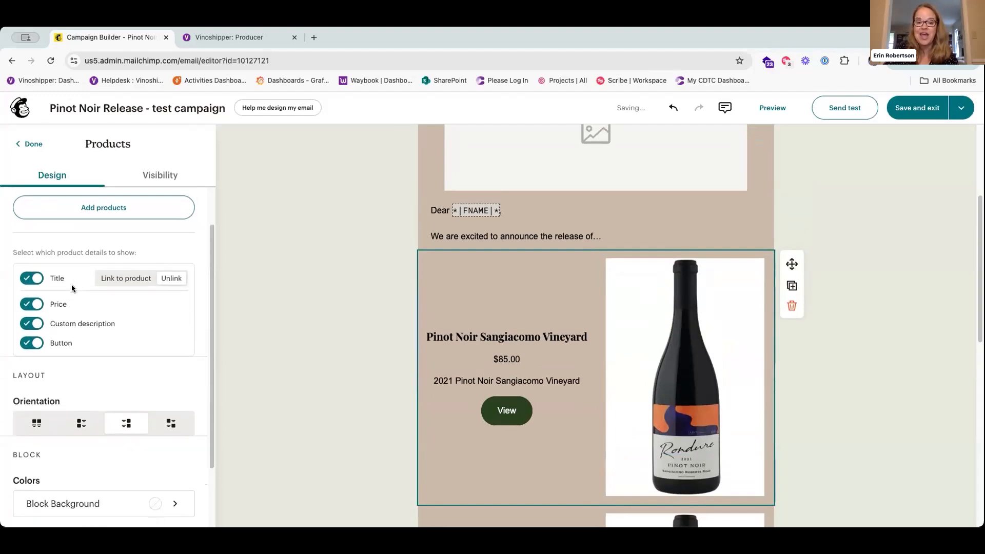
left_click(30, 280)
left_click(29, 280)
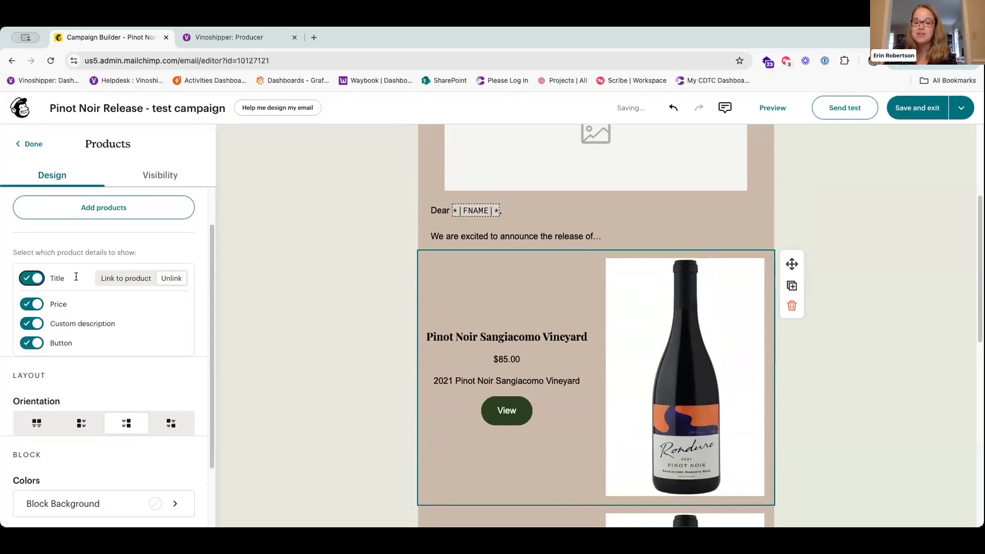
left_click(149, 283)
left_click(170, 279)
left_click(136, 279)
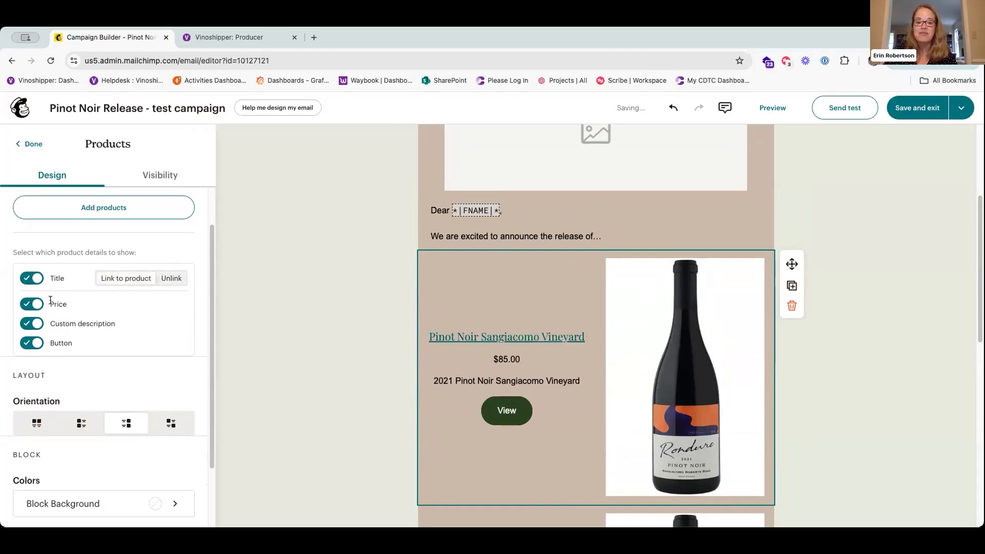
Switch the product block's price, custom description and button each off and back on to demonstrate the display options.
left_click(36, 308)
left_click(37, 309)
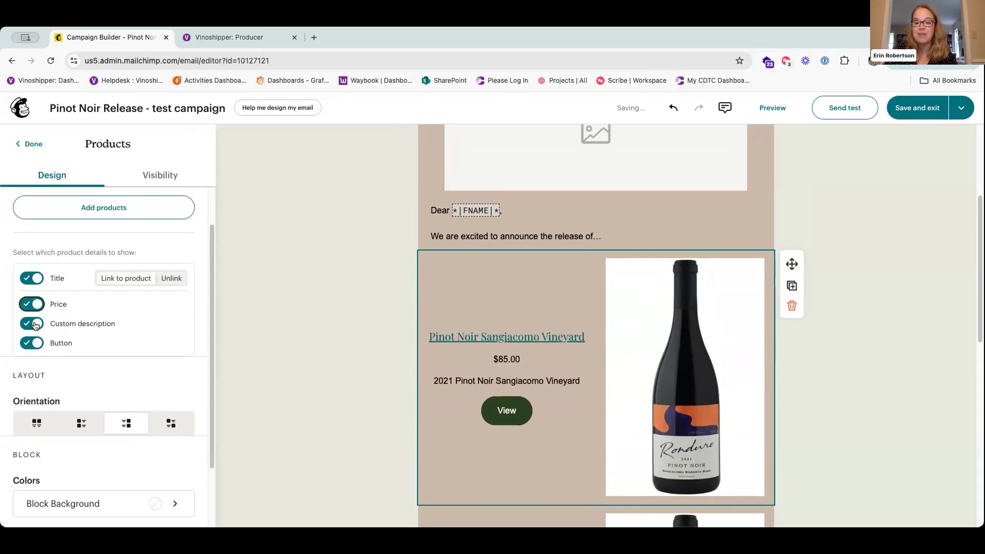
left_click(36, 326)
left_click(36, 325)
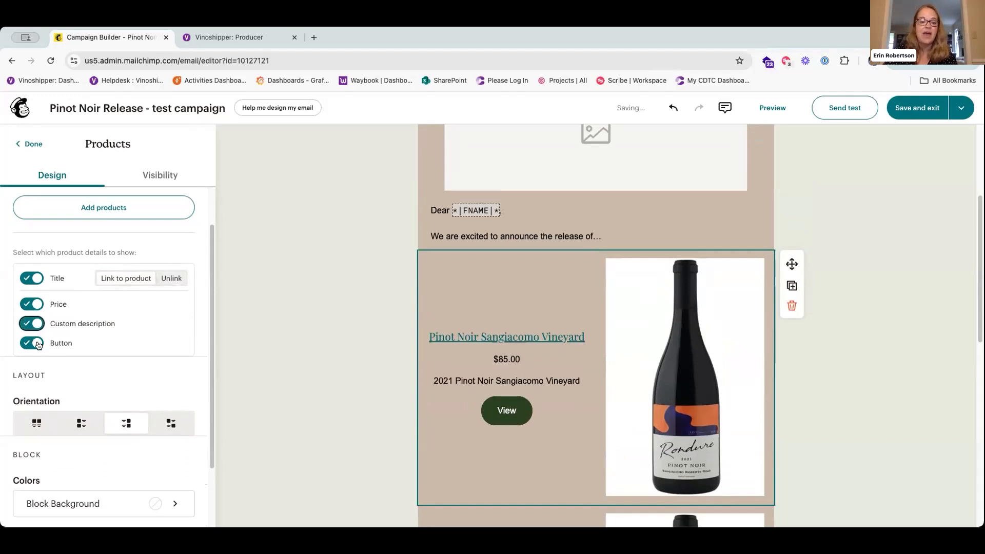
left_click(32, 343)
left_click(32, 343)
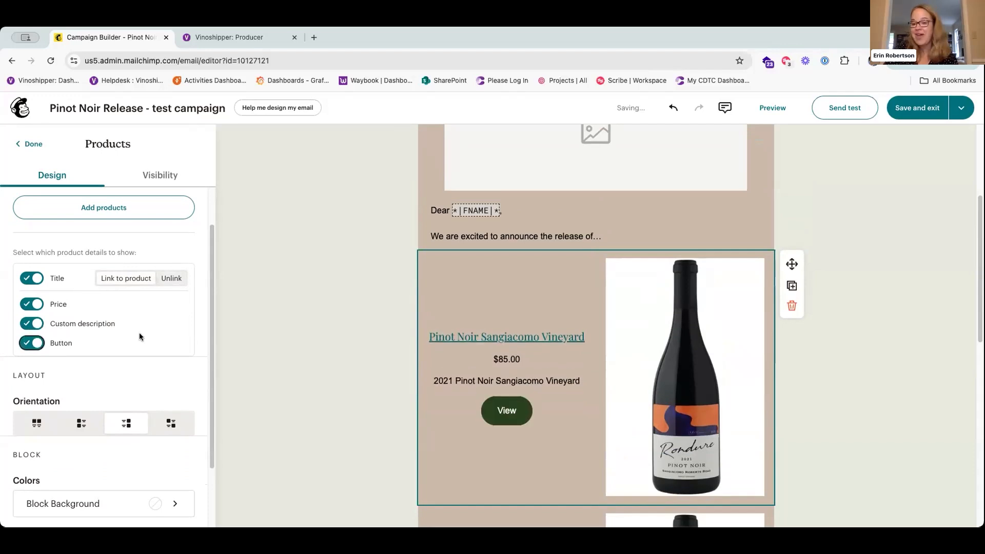
Change the Pinot Noir Russian River block's orientation so the bottle image is on the left of its product details.
scroll(139, 333, "down", 3)
scroll(484, 320, "down", 5)
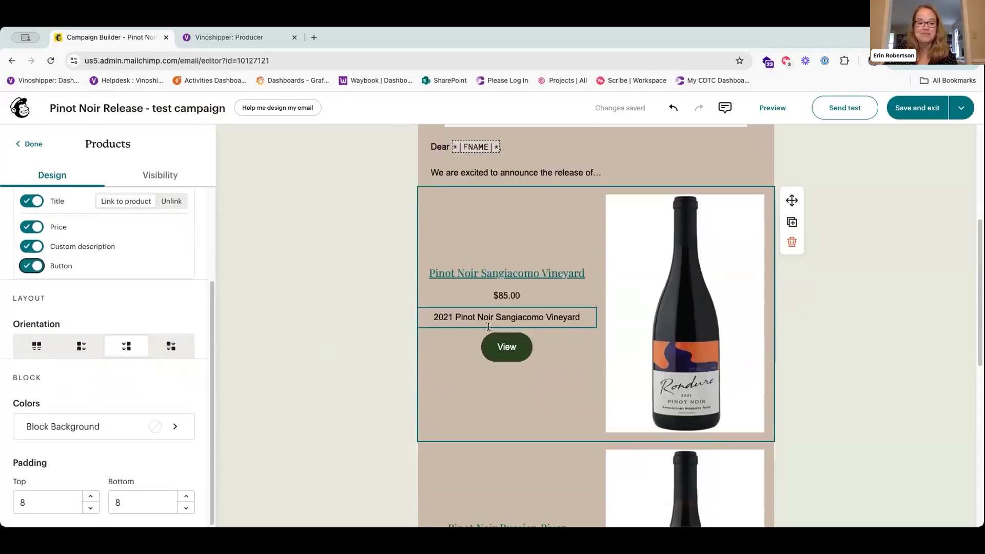
scroll(482, 318, "down", 4)
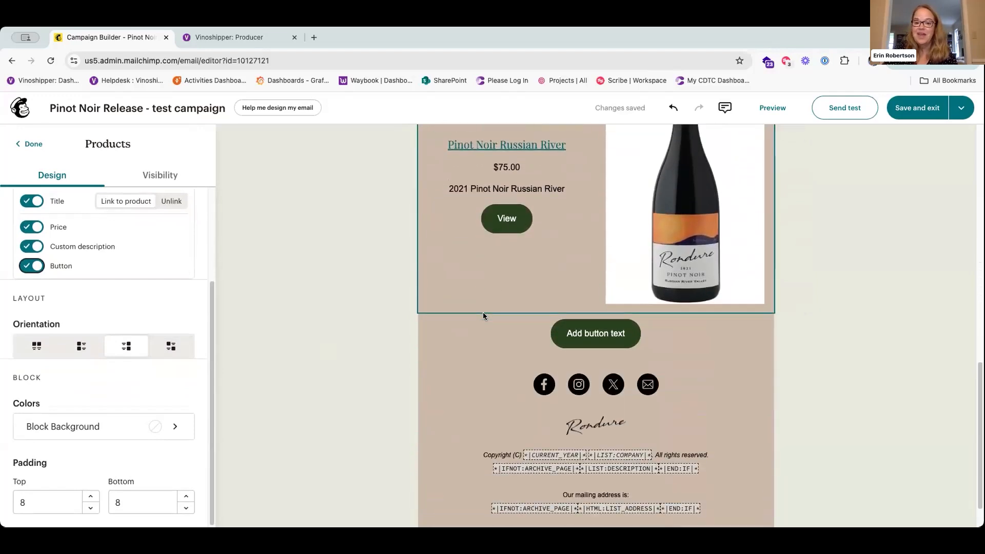
left_click(514, 334)
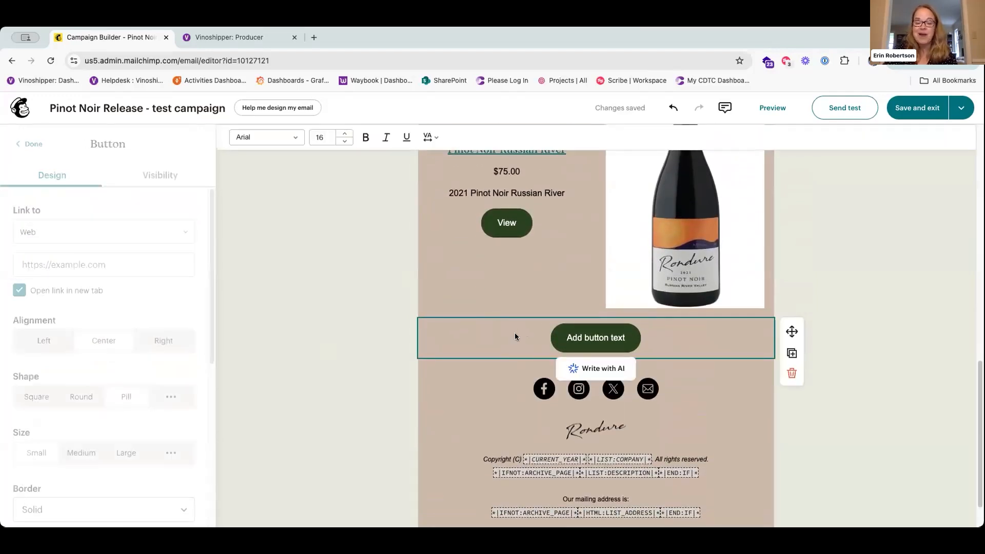
left_click(609, 251)
left_click(568, 260)
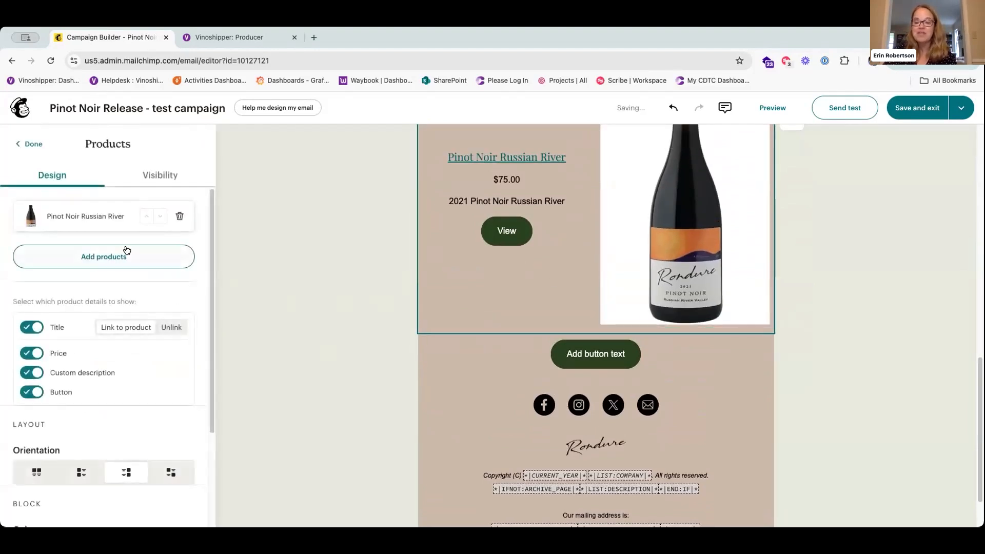
scroll(113, 308, "down", 1)
left_click(82, 421)
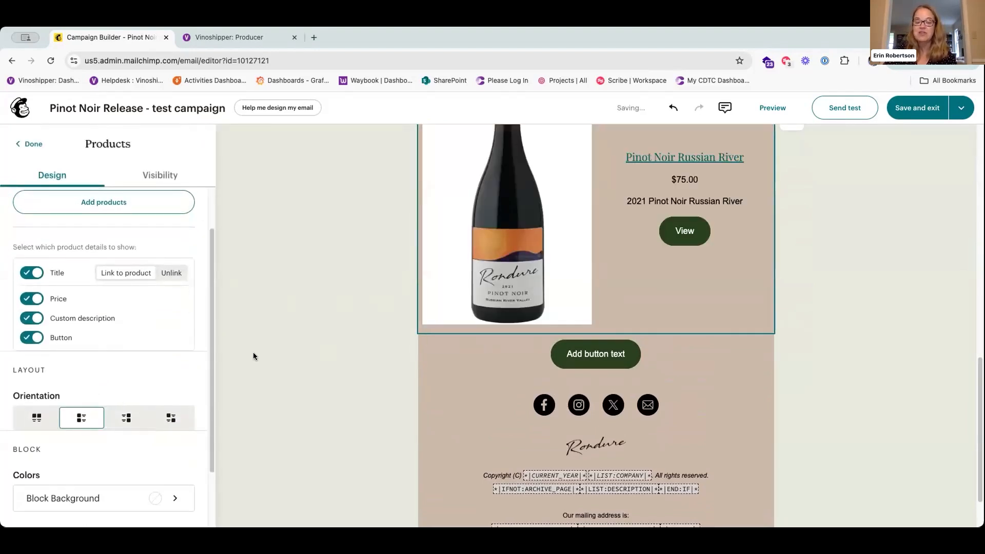
scroll(241, 380, "up", 3)
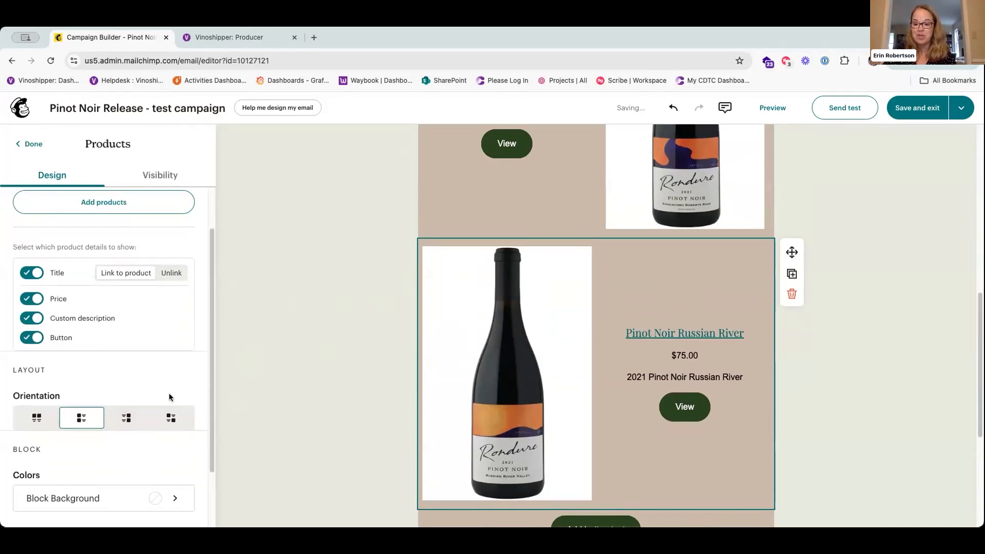
Set the bottom padding of the Pinot Noir Russian River block to 10.
scroll(169, 390, "down", 1)
scroll(150, 425, "down", 1)
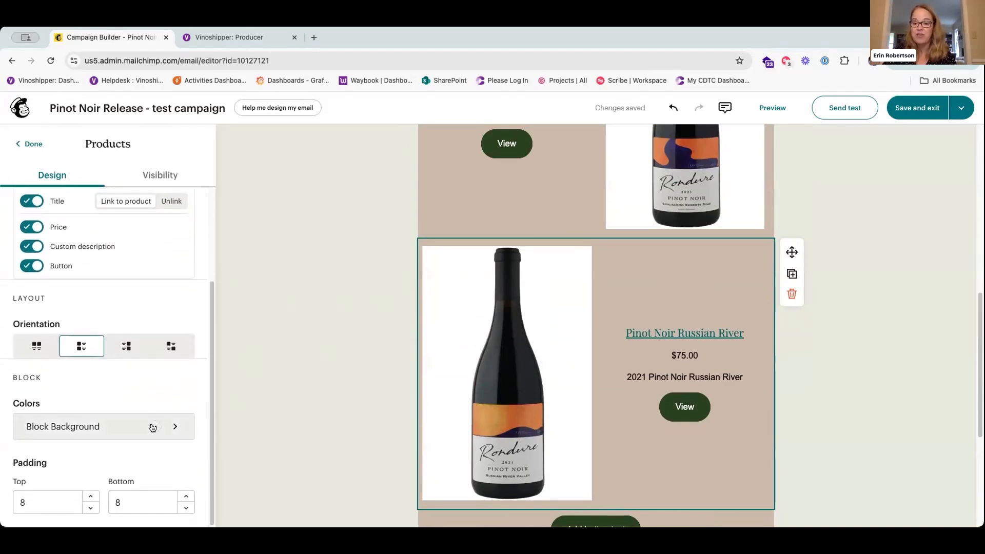
left_click(186, 496)
left_click(186, 495)
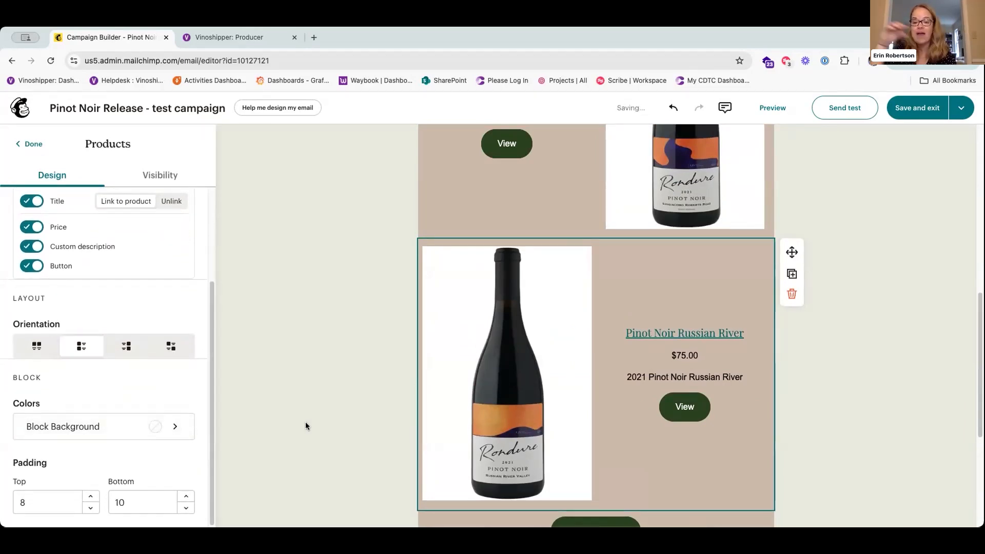
Examine the design settings of the "Add button text" block below the products and leave them as they are.
scroll(328, 406, "down", 3)
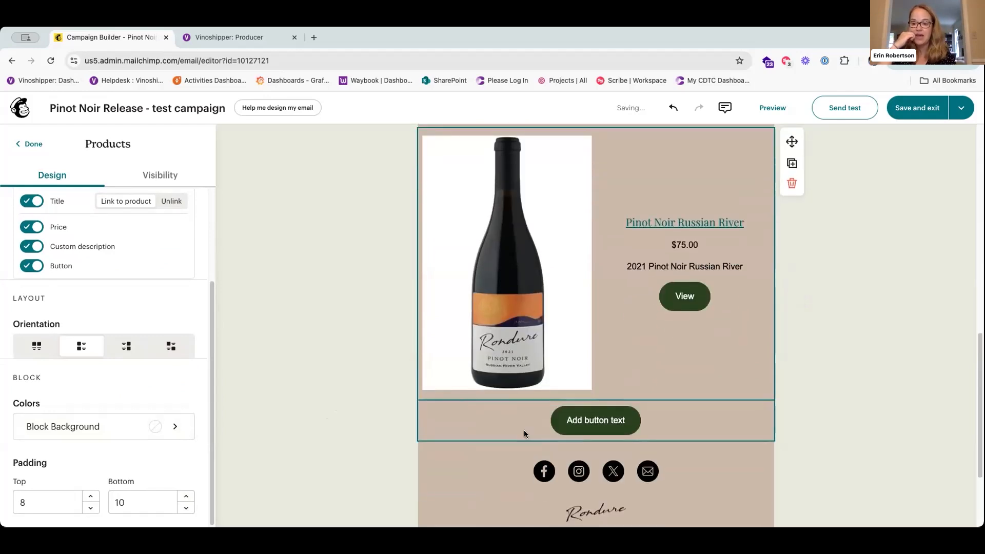
left_click(524, 431)
scroll(366, 429, "down", 1)
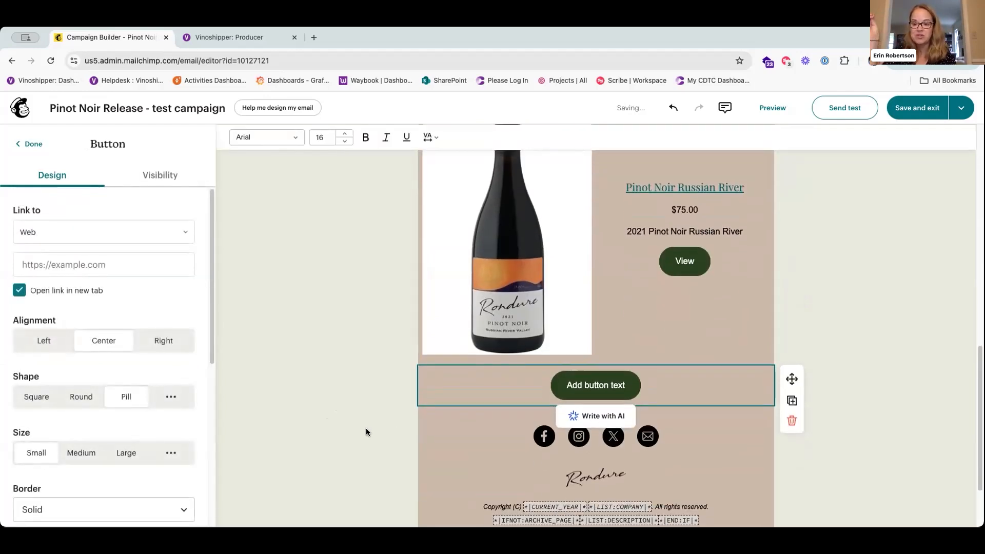
scroll(337, 394, "down", 1)
left_click(336, 394)
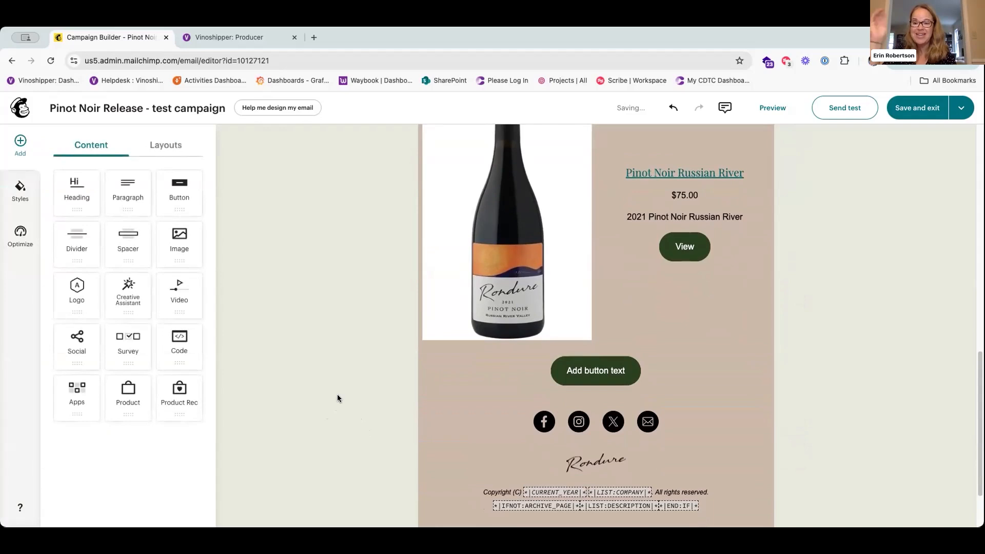
left_click(483, 384)
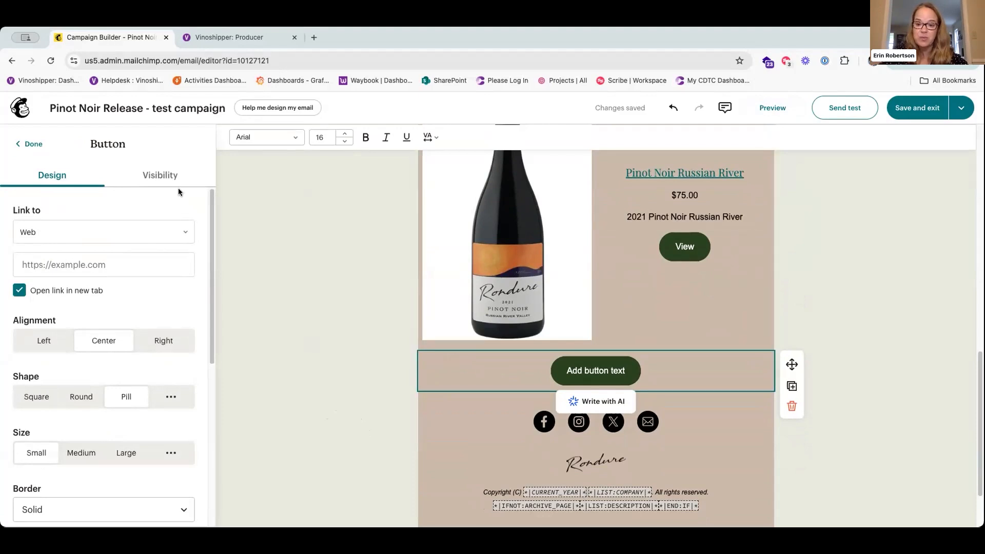
left_click(28, 145)
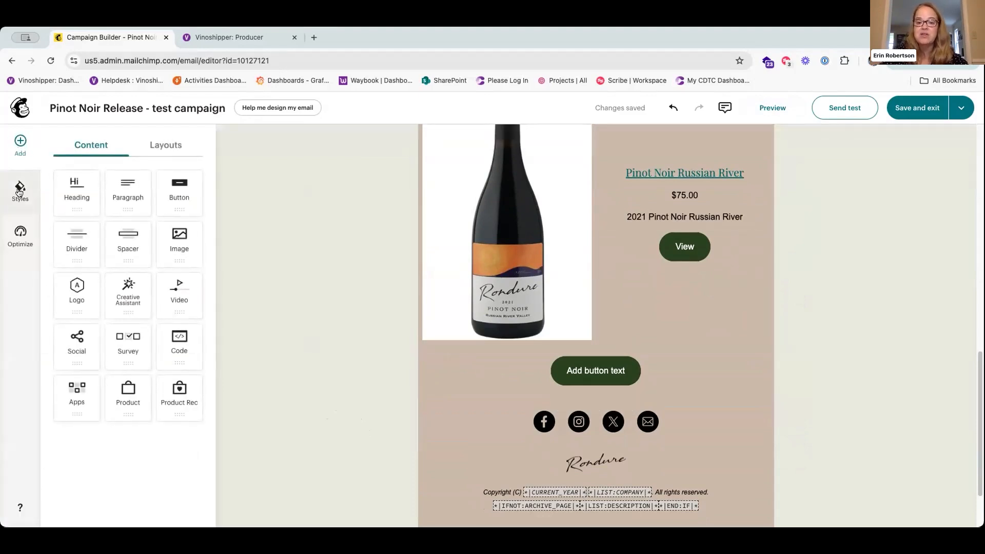
Look over the email-wide desktop style categories and return to the available content blocks.
left_click(18, 189)
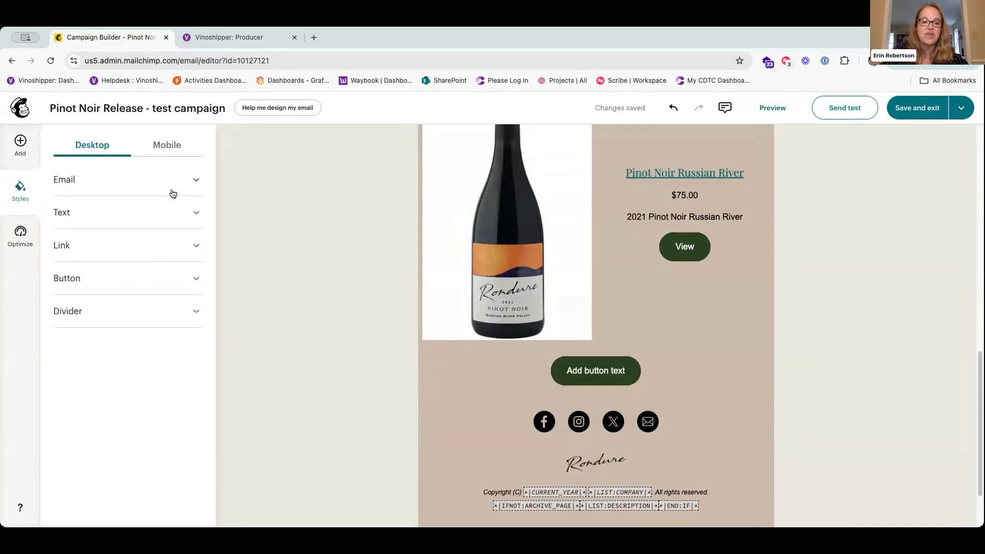
scroll(328, 206, "up", 5)
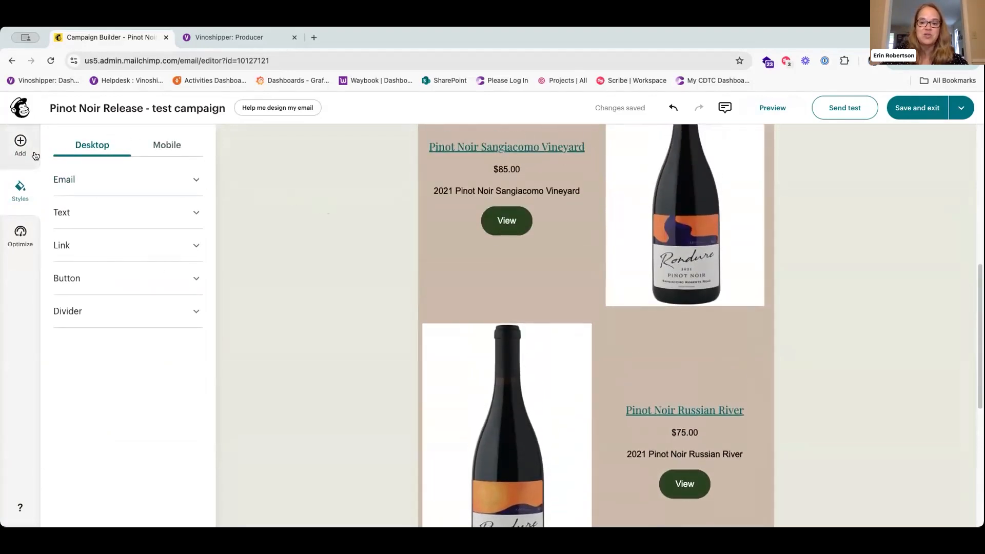
left_click(19, 142)
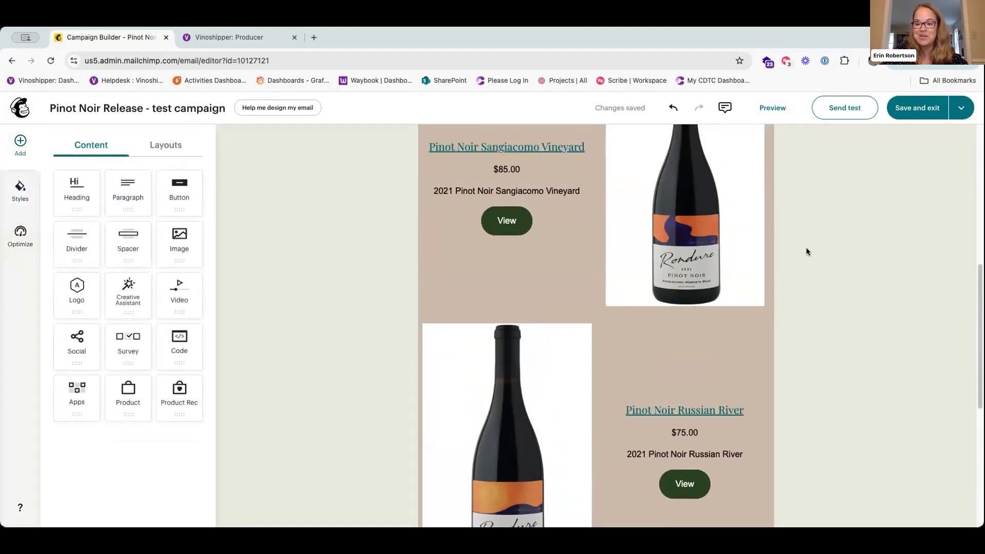
Preview the email as it appears on desktop, from the Rondure header down to the product blocks.
scroll(805, 250, "up", 5)
scroll(803, 249, "up", 3)
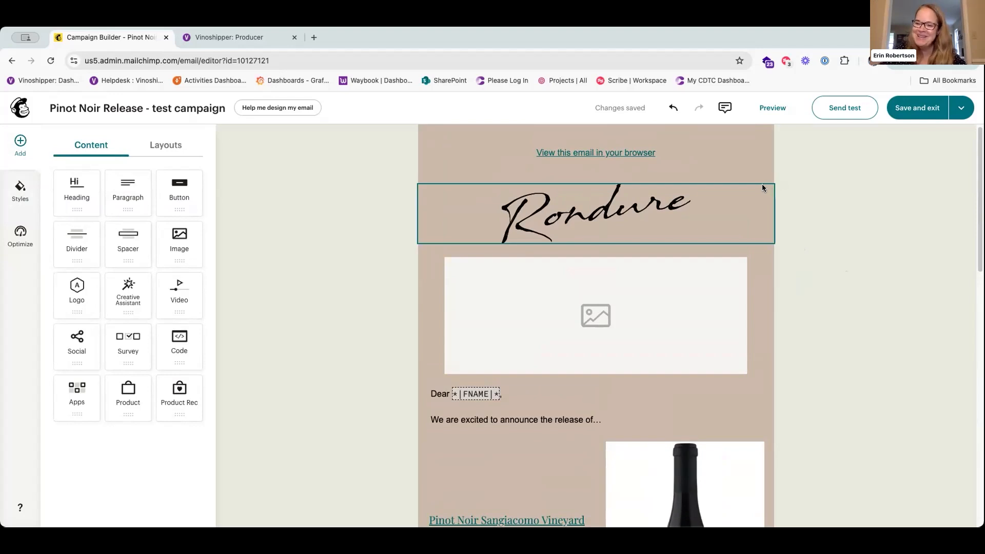
left_click(770, 108)
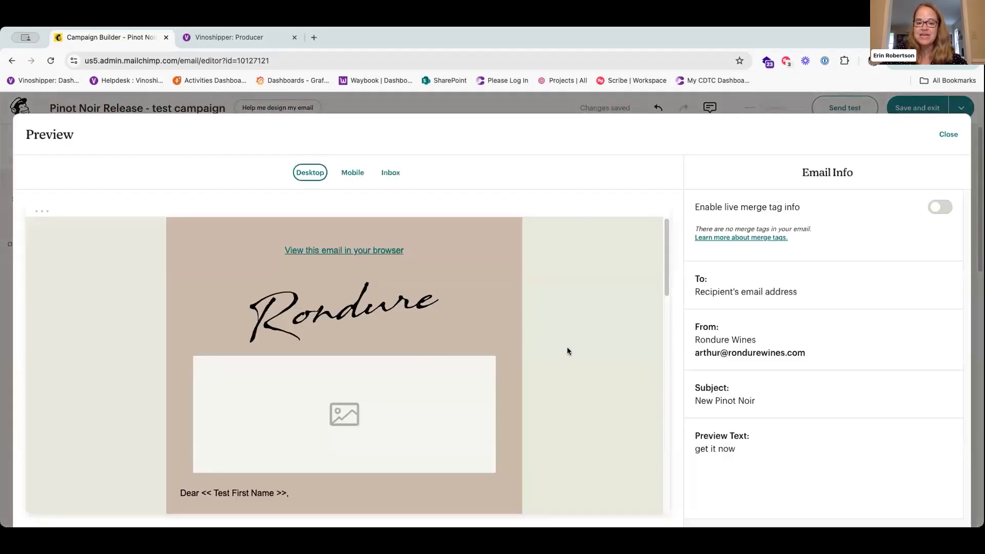
scroll(565, 345, "down", 2)
scroll(567, 349, "down", 3)
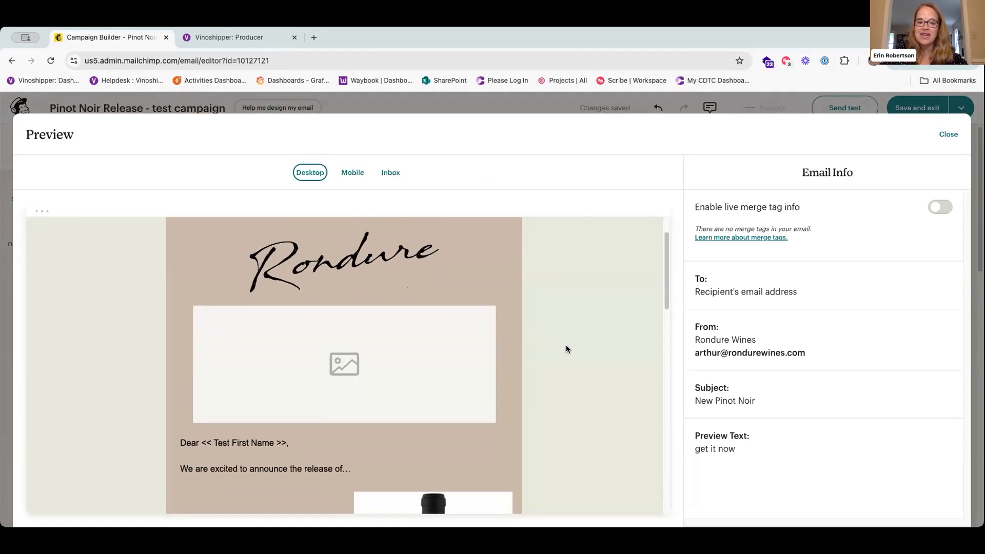
scroll(566, 349, "down", 5)
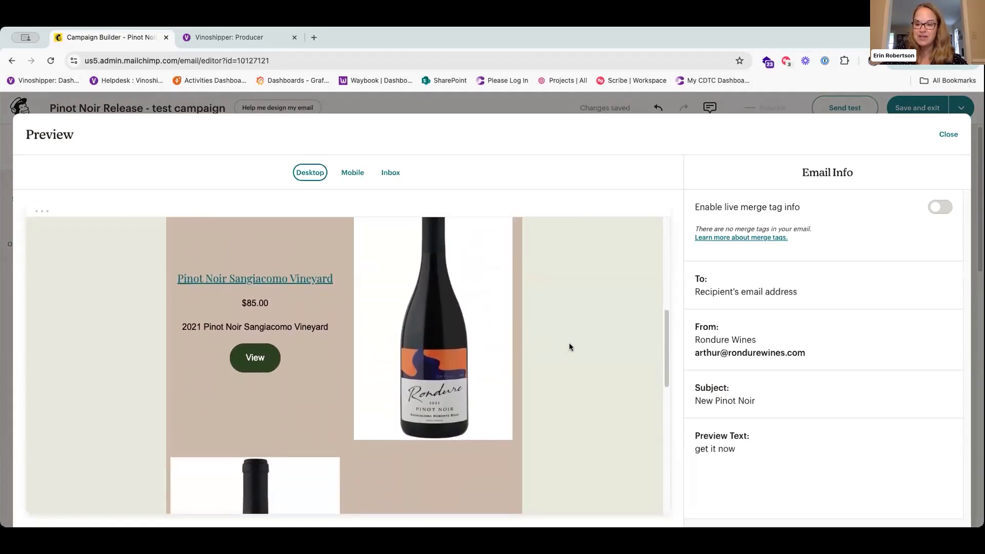
Enable live merge tag info in the preview and check the greeting with a real contact's first name.
left_click(939, 207)
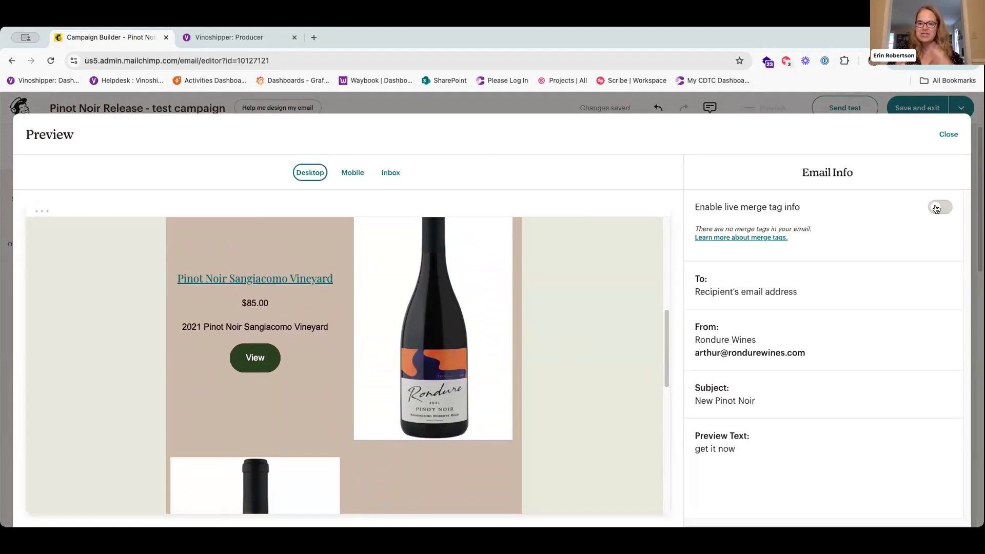
scroll(611, 313, "down", 2)
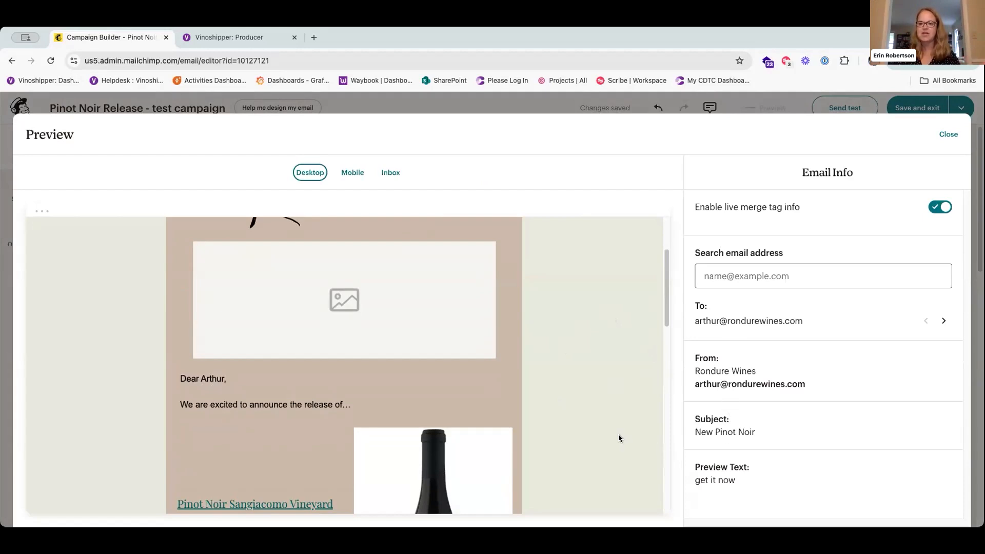
scroll(592, 424, "up", 1)
scroll(590, 425, "up", 2)
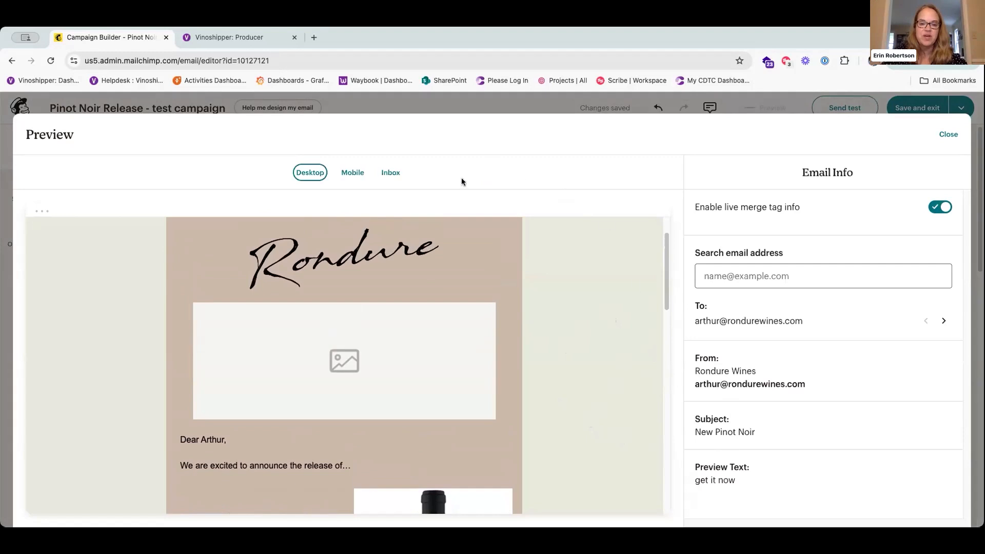
Check the mobile version of the email through to its last product and back to the header, and close the preview.
left_click(352, 172)
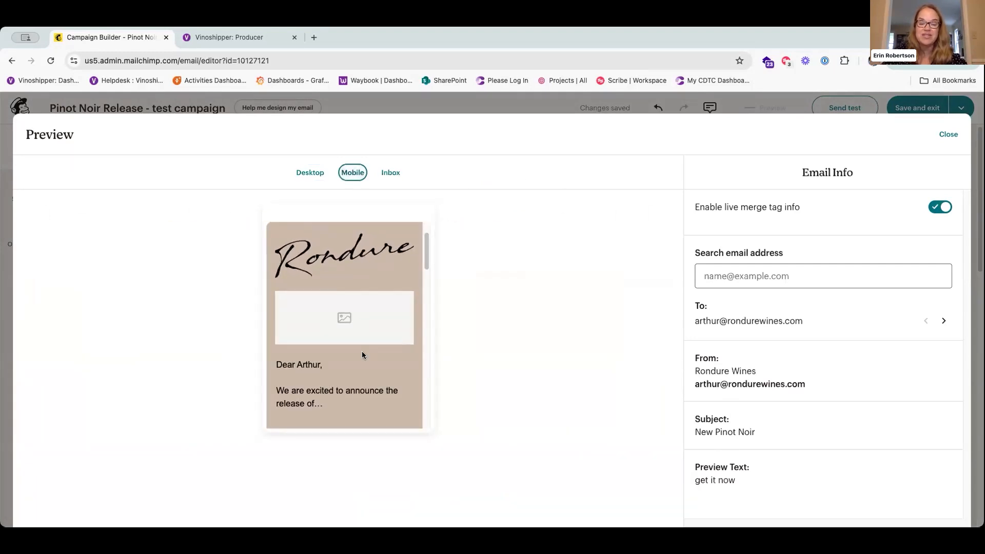
scroll(361, 351, "down", 3)
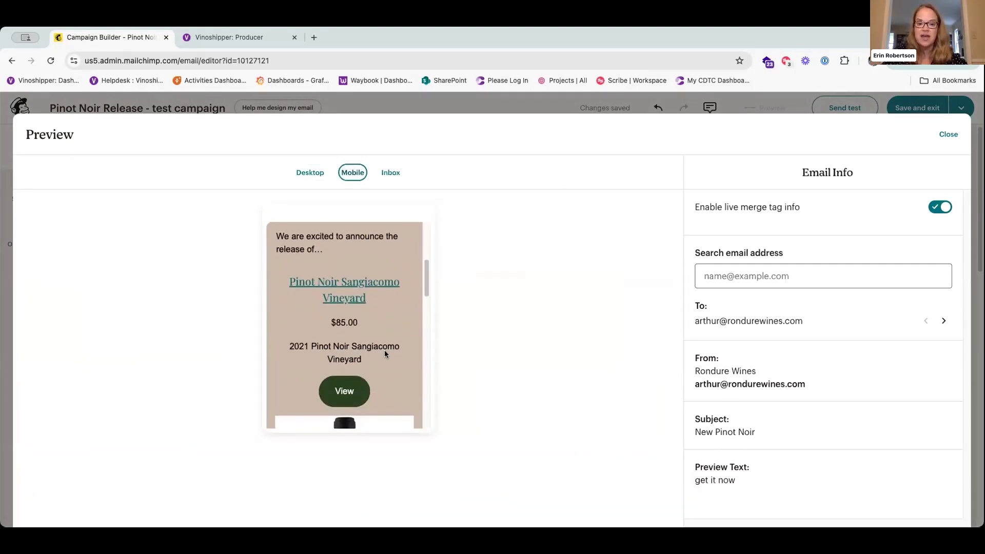
scroll(383, 349, "down", 2)
scroll(384, 349, "down", 6)
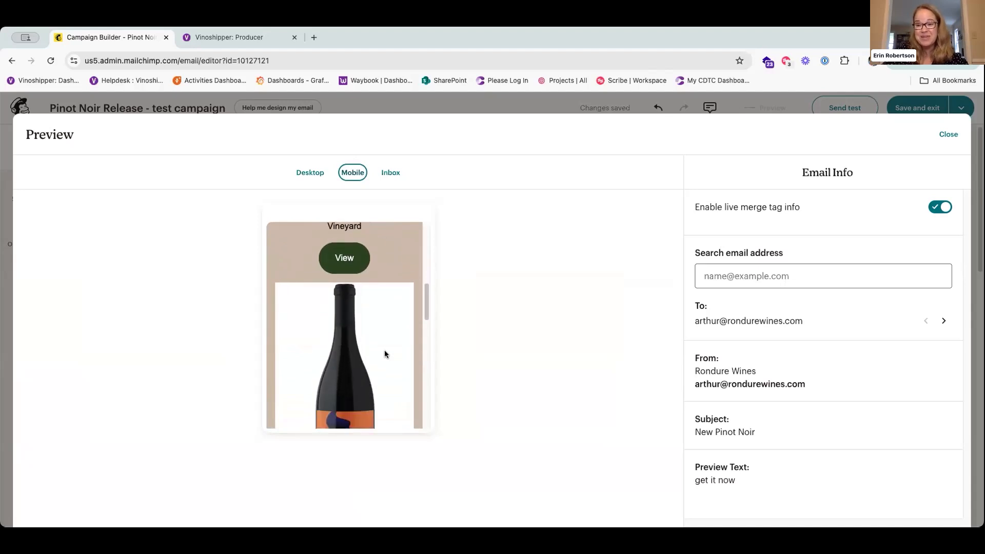
scroll(383, 351, "down", 4)
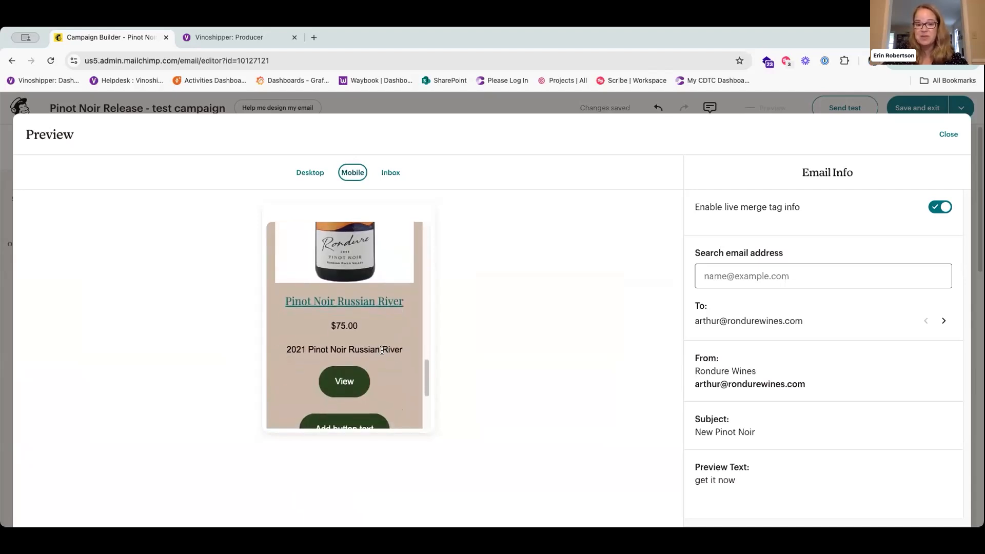
scroll(382, 351, "up", 2)
scroll(377, 350, "up", 15)
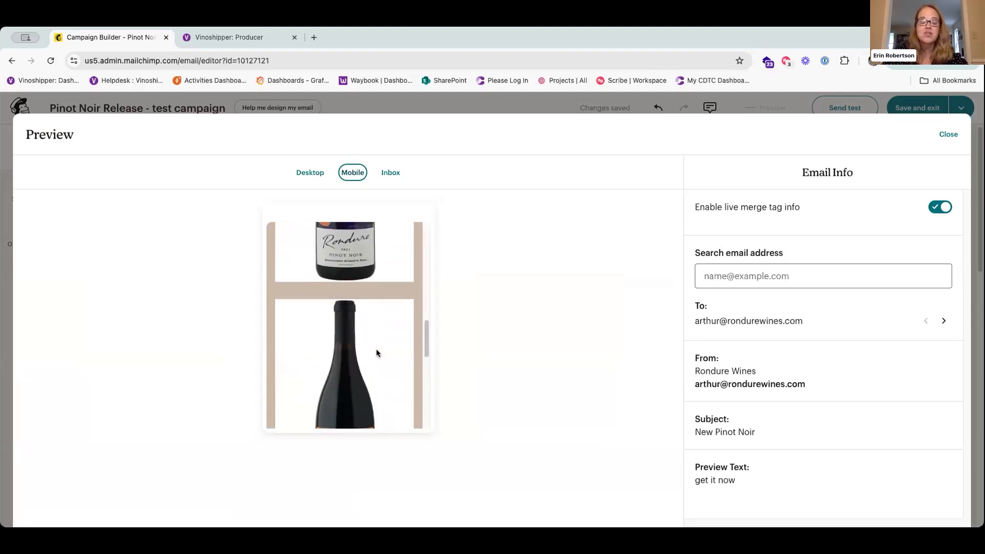
scroll(373, 351, "up", 1)
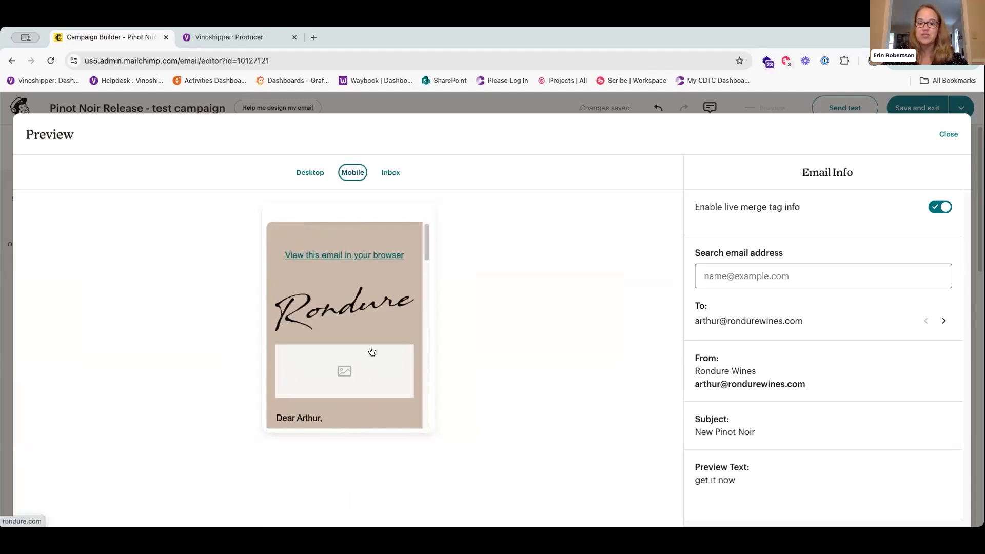
left_click(948, 134)
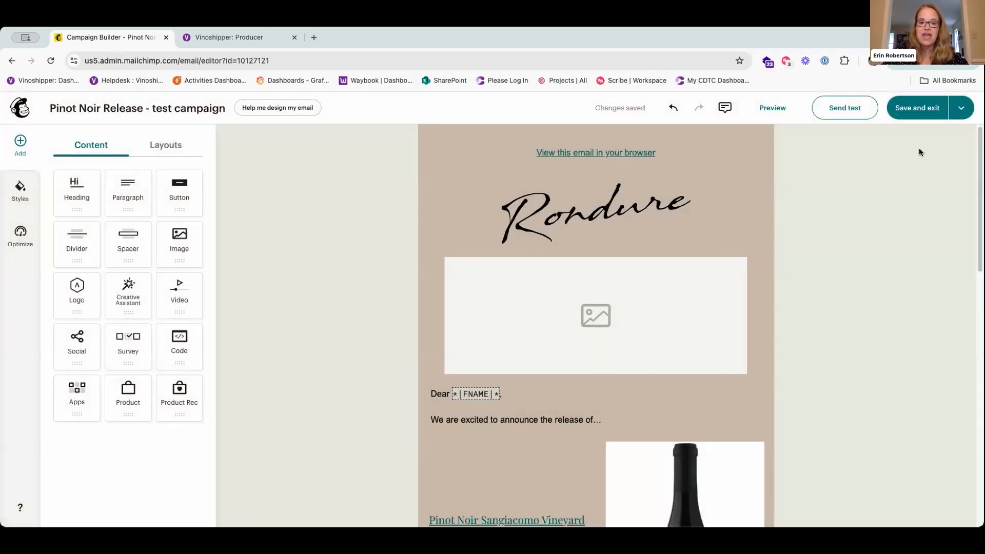
Examine the test email's account-user recipients and personal message options, and close the dialog without sending.
left_click(844, 108)
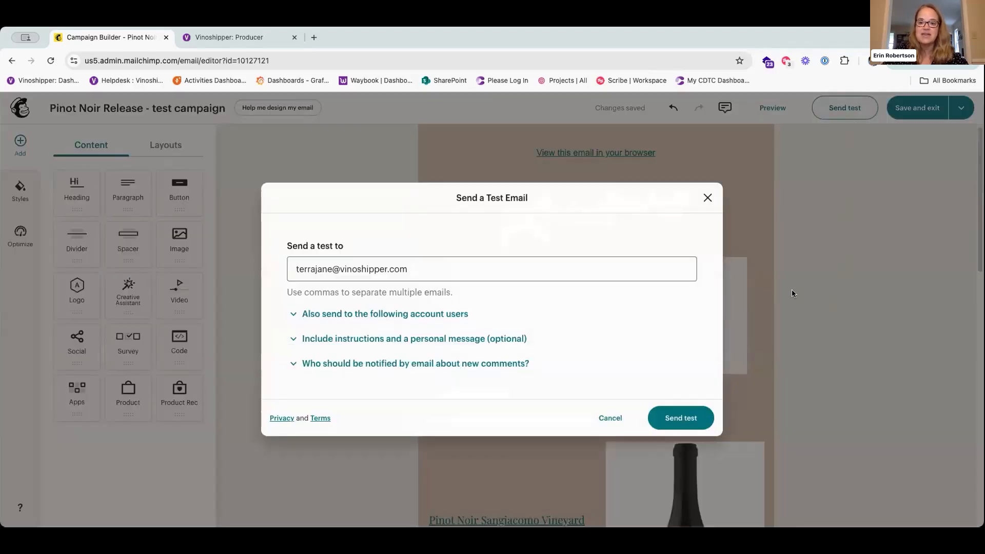
left_click(418, 315)
left_click(446, 389)
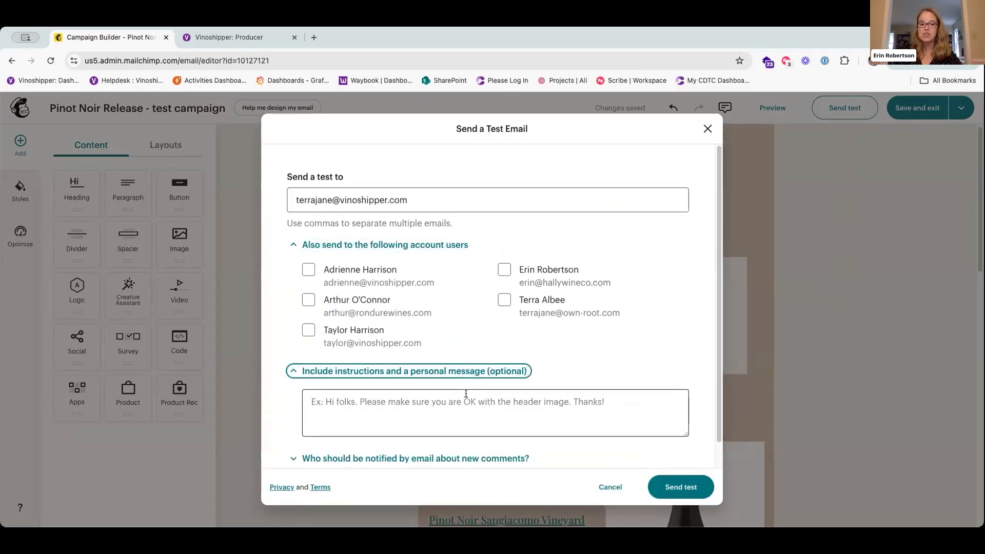
left_click(480, 411)
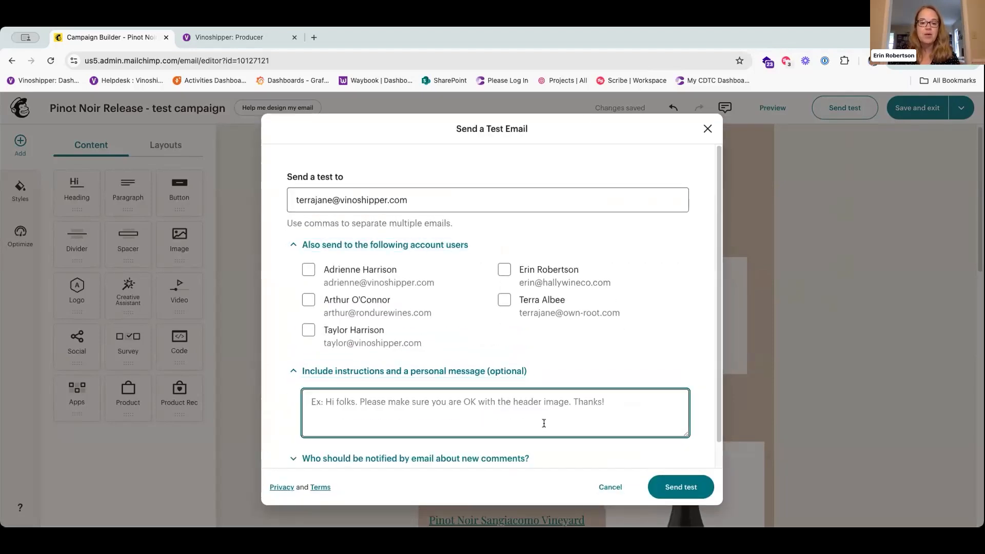
scroll(544, 423, "down", 1)
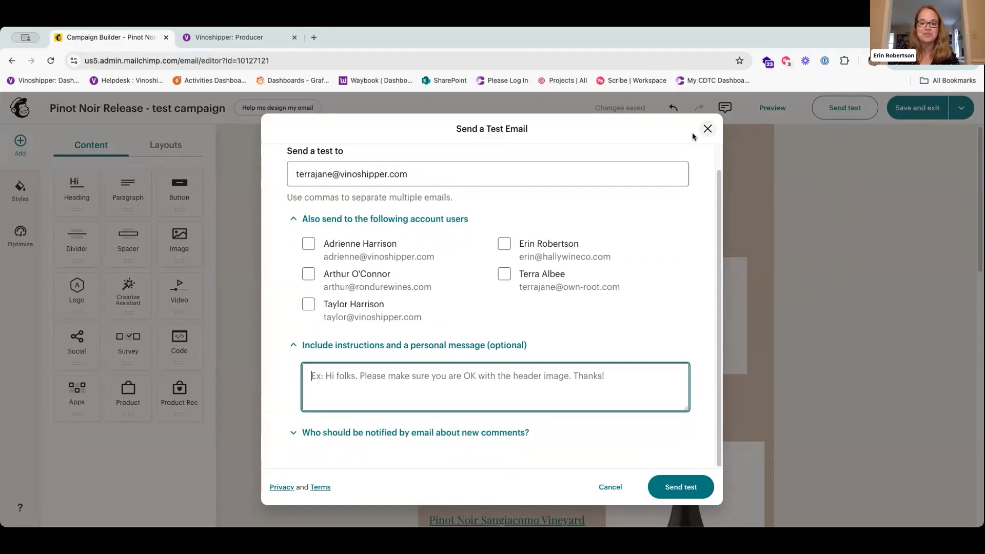
left_click(707, 129)
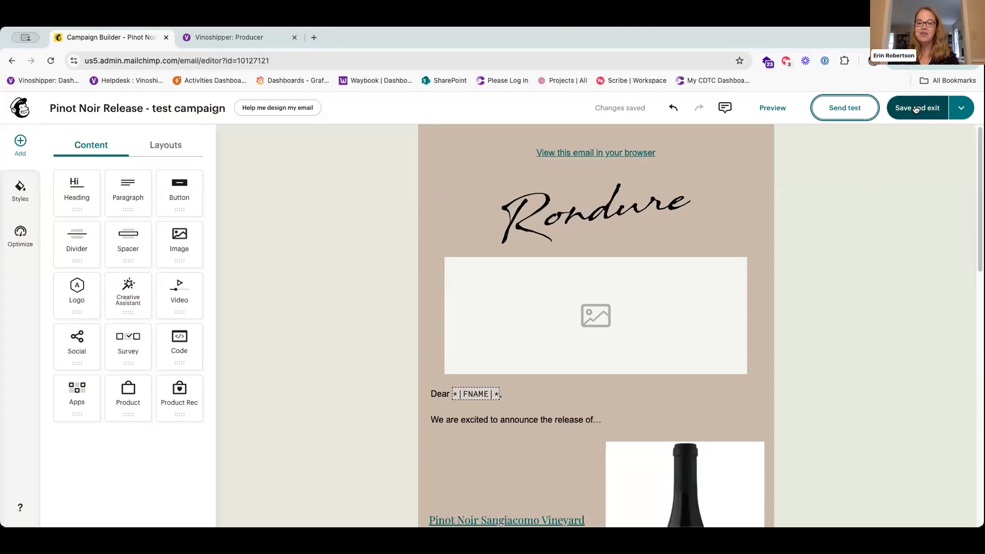
Save the email design, exit the editor and check the campaign's setup checklist through its content section.
left_click(916, 109)
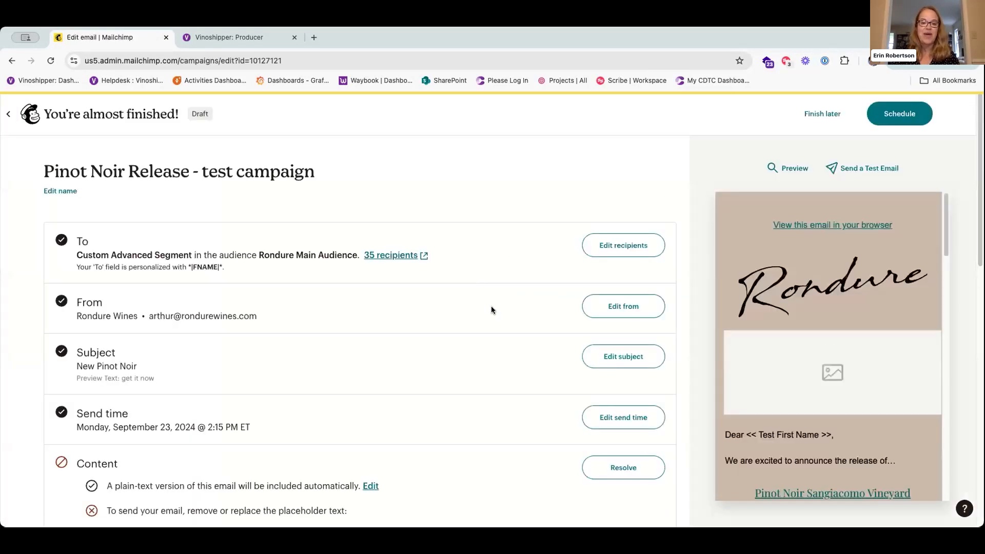
scroll(491, 305, "down", 4)
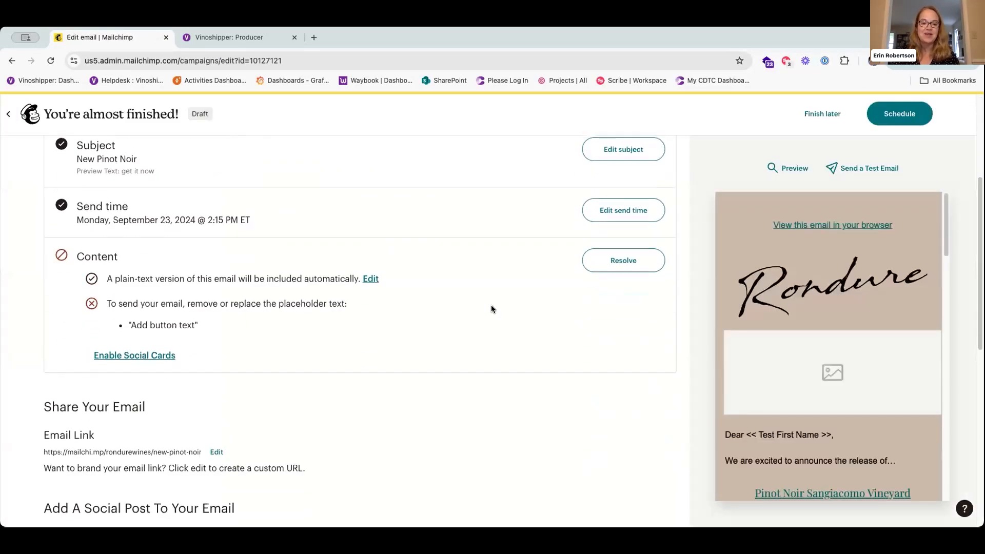
Examine the send time options, including the specific time, batch delivery and Timewarp, and cancel without changing the schedule.
left_click(630, 209)
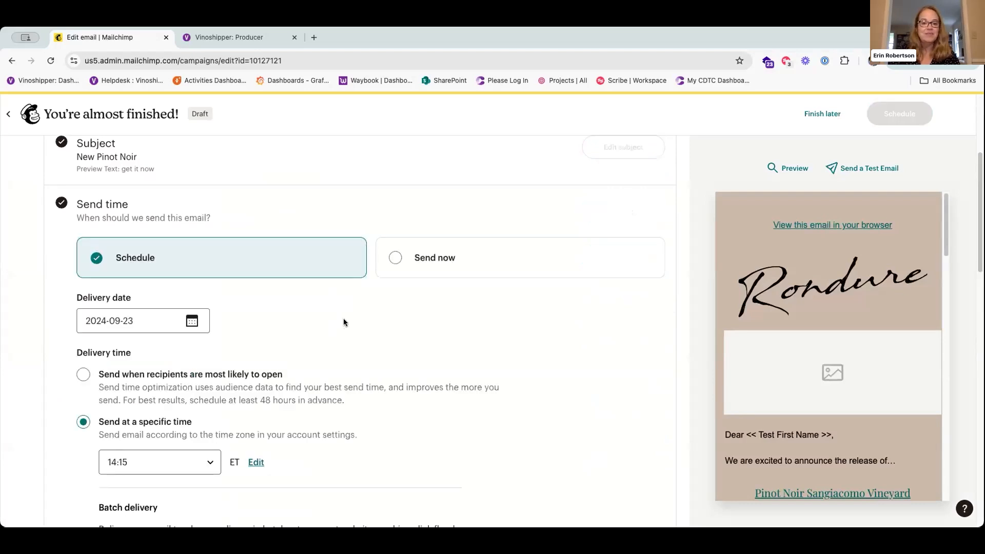
scroll(346, 318, "down", 2)
scroll(348, 323, "up", 1)
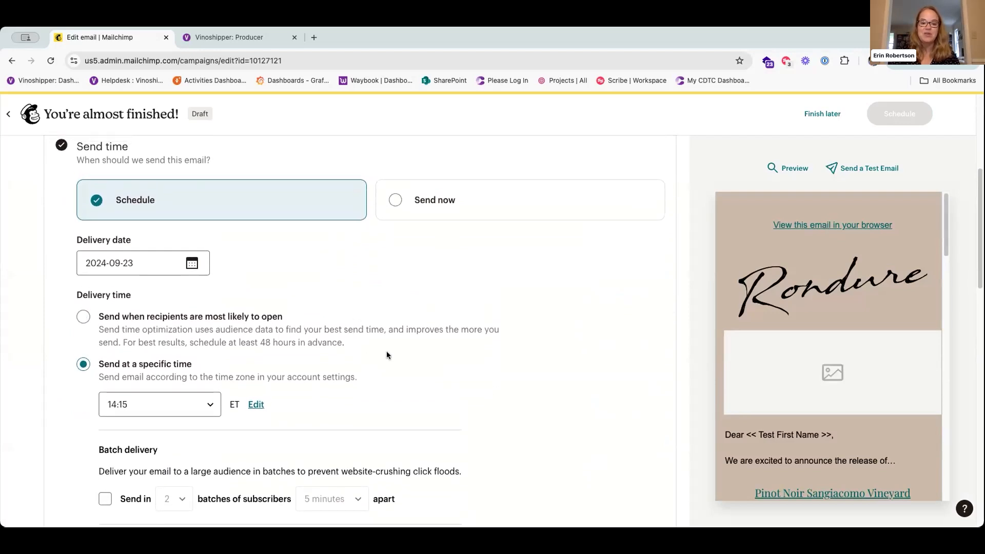
scroll(389, 355, "down", 2)
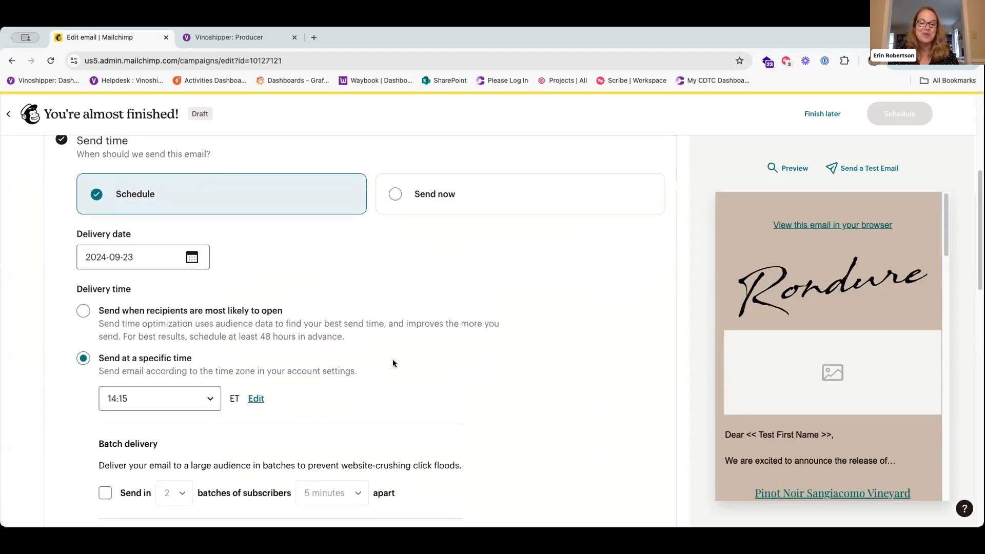
scroll(481, 365, "down", 1)
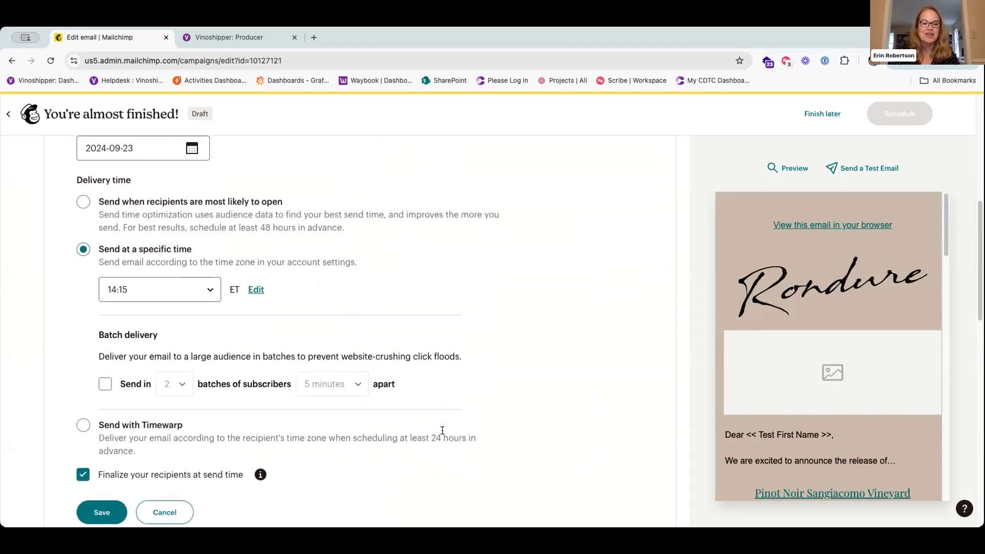
scroll(513, 396, "down", 1)
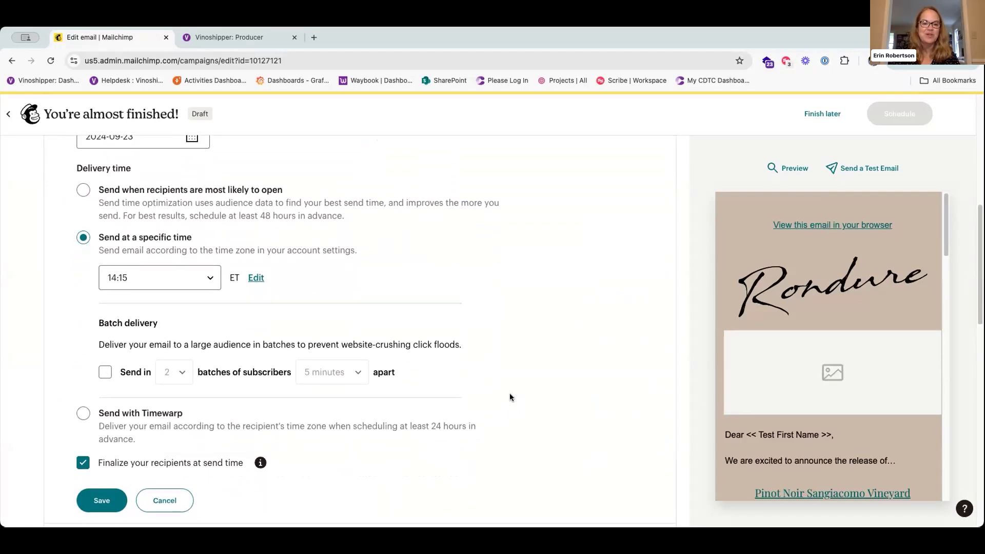
scroll(509, 395, "down", 1)
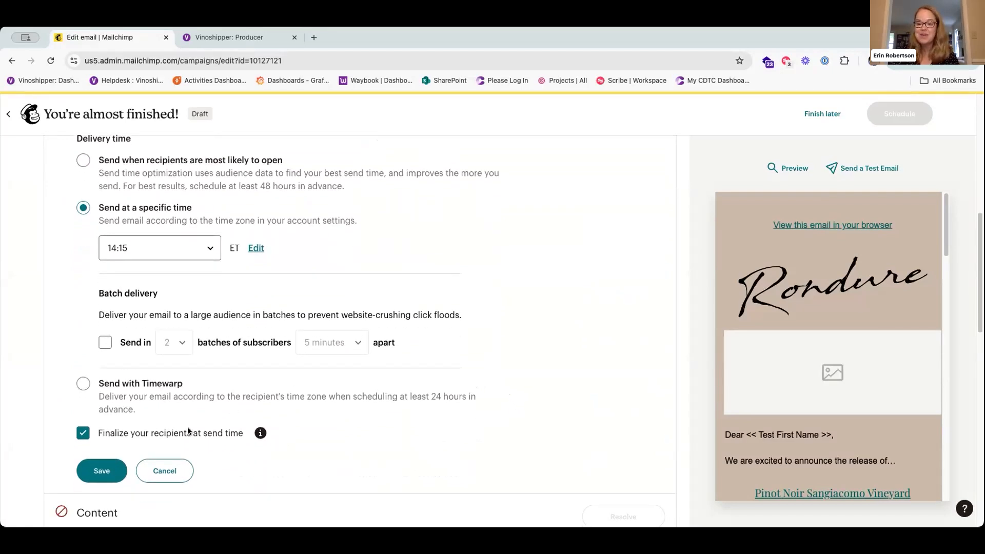
left_click(163, 477)
scroll(361, 374, "up", 5)
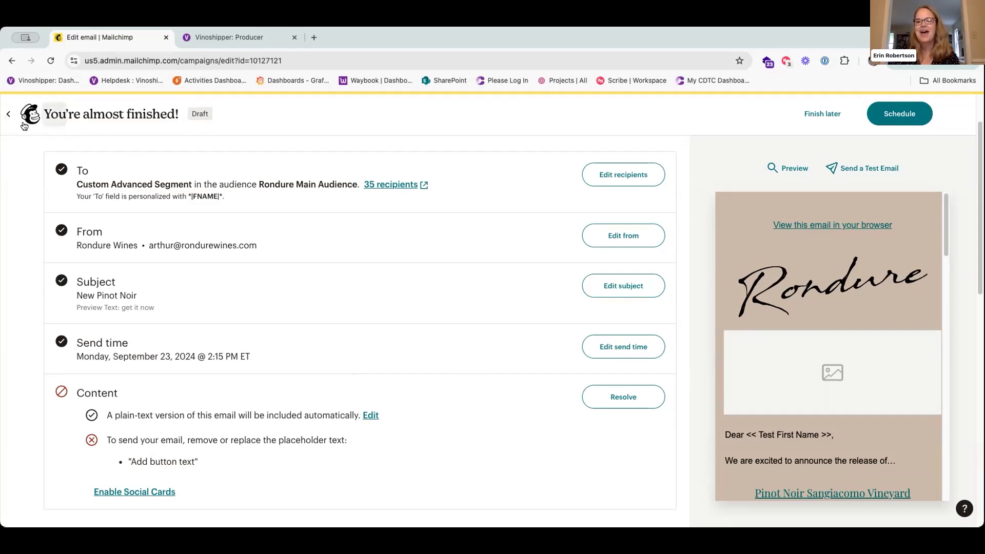
Return to the list of all campaigns and open the report of the sent 2019_Updates-Sales email.
left_click(10, 114)
scroll(516, 322, "down", 10)
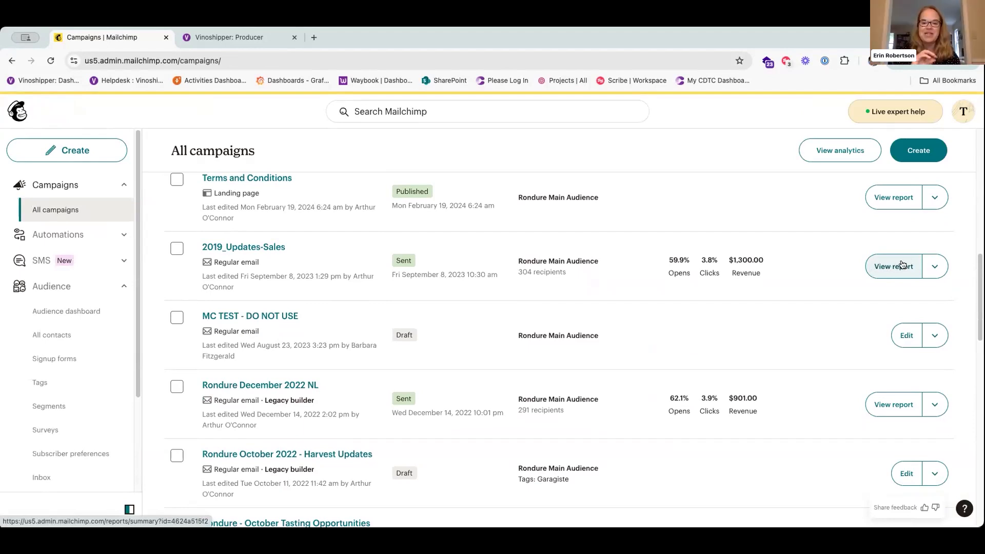
mouse_move(704, 267)
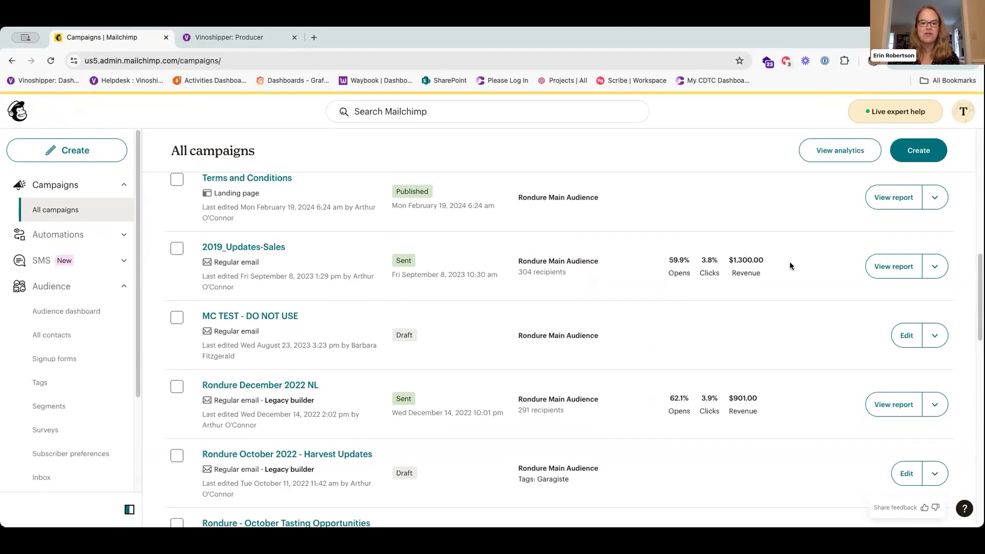
left_click(894, 267)
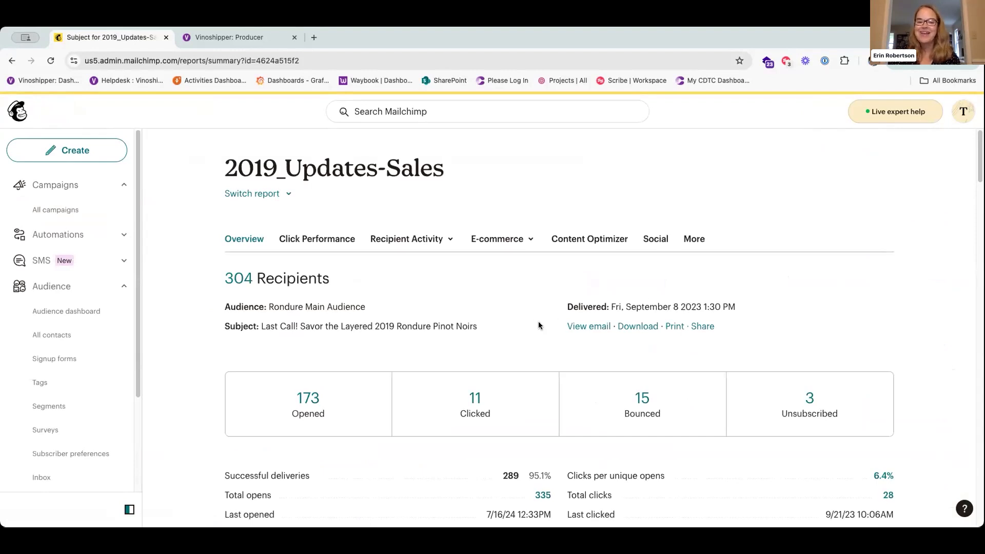
Examine the report's opens, clicks, bounces, unsubscribes and delivery figures, along with its orders and revenue.
scroll(537, 321, "down", 2)
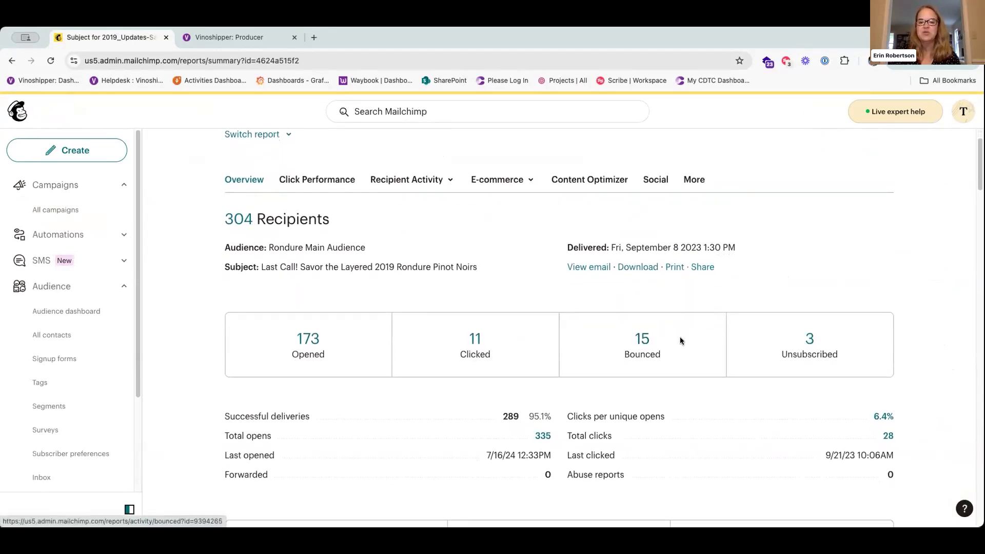
scroll(464, 406, "down", 5)
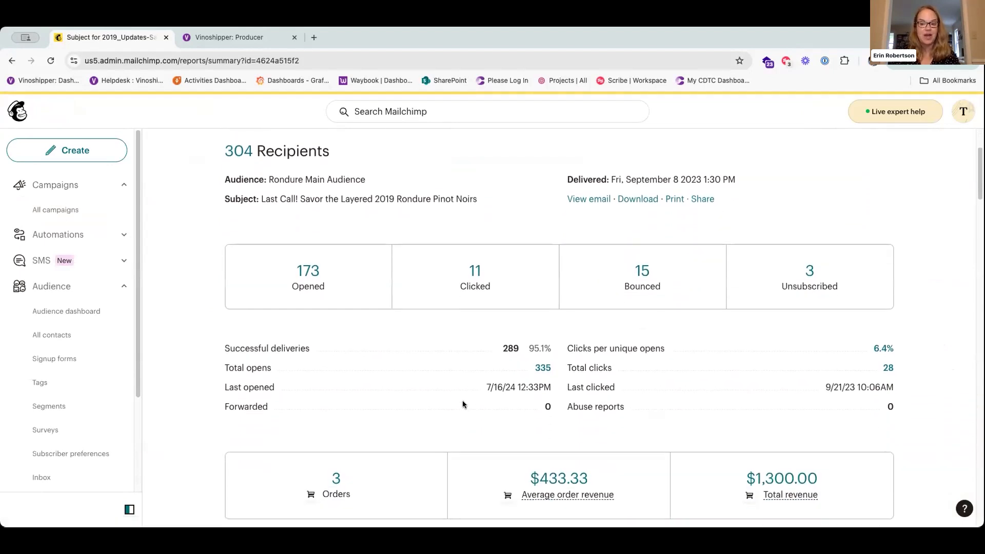
scroll(459, 401, "down", 1)
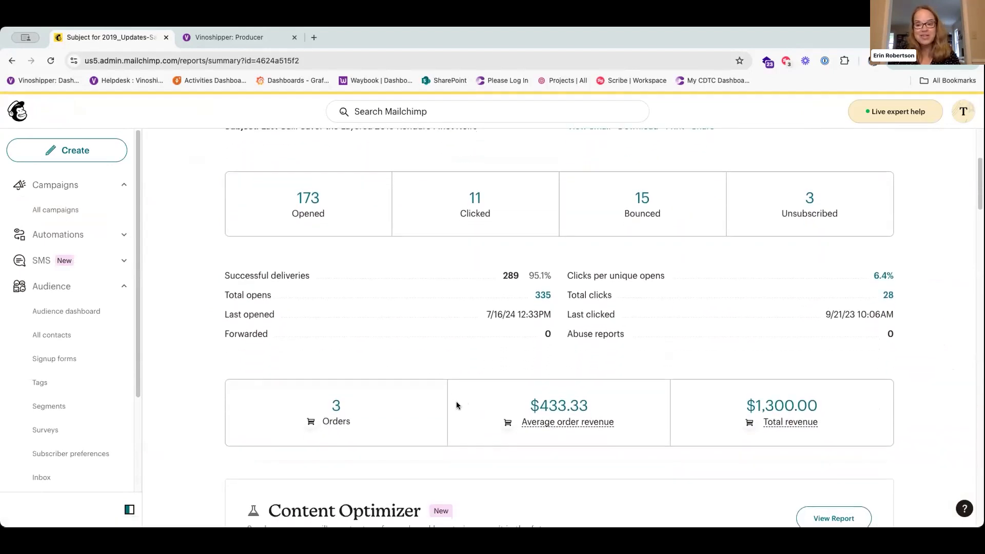
scroll(450, 403, "down", 1)
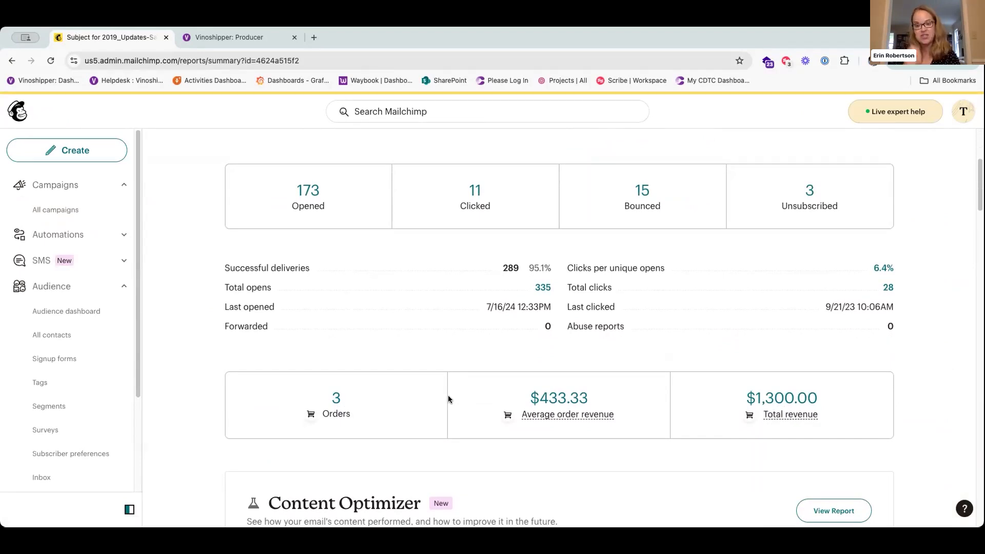
scroll(447, 399, "down", 1)
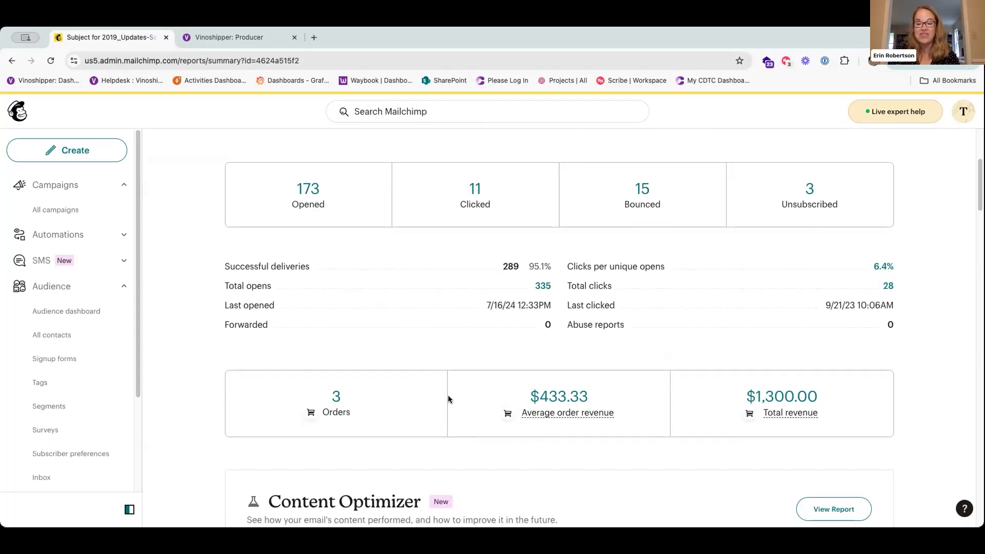
scroll(448, 396, "down", 1)
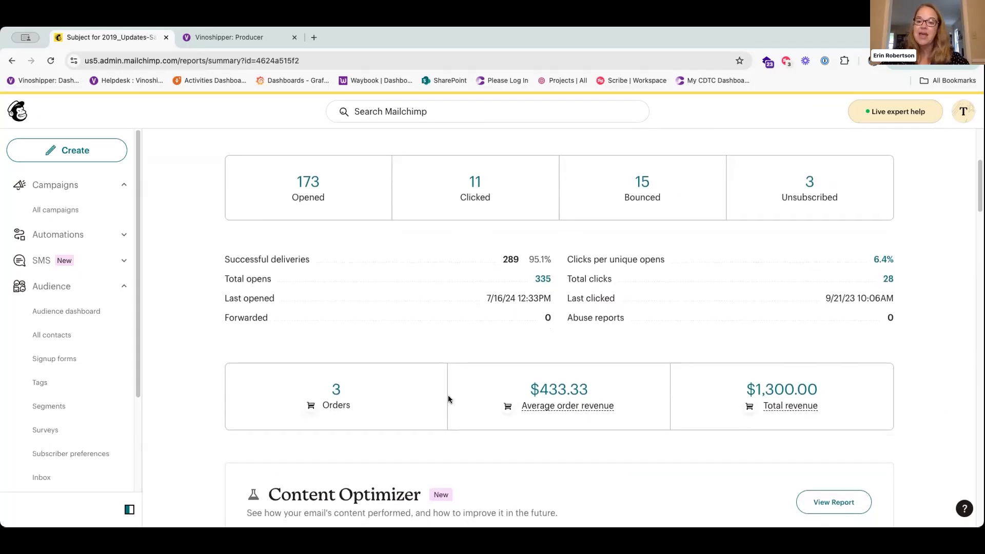
scroll(448, 397, "down", 1)
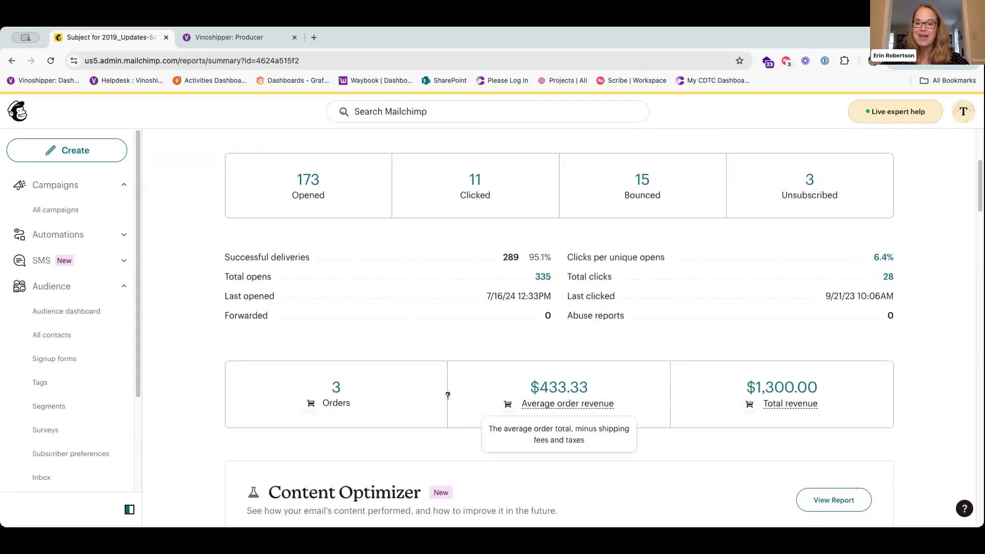
scroll(452, 396, "down", 1)
scroll(451, 396, "down", 3)
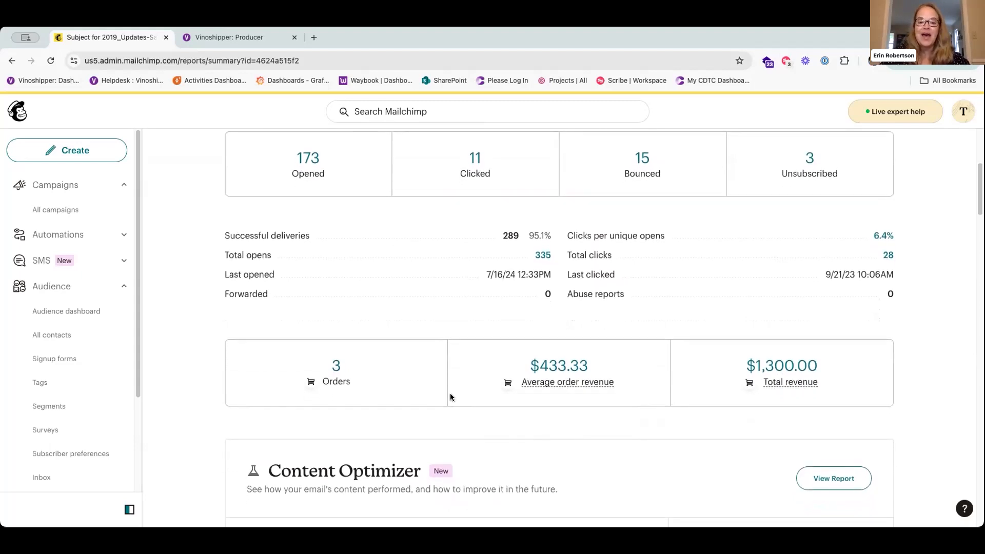
scroll(450, 397, "down", 2)
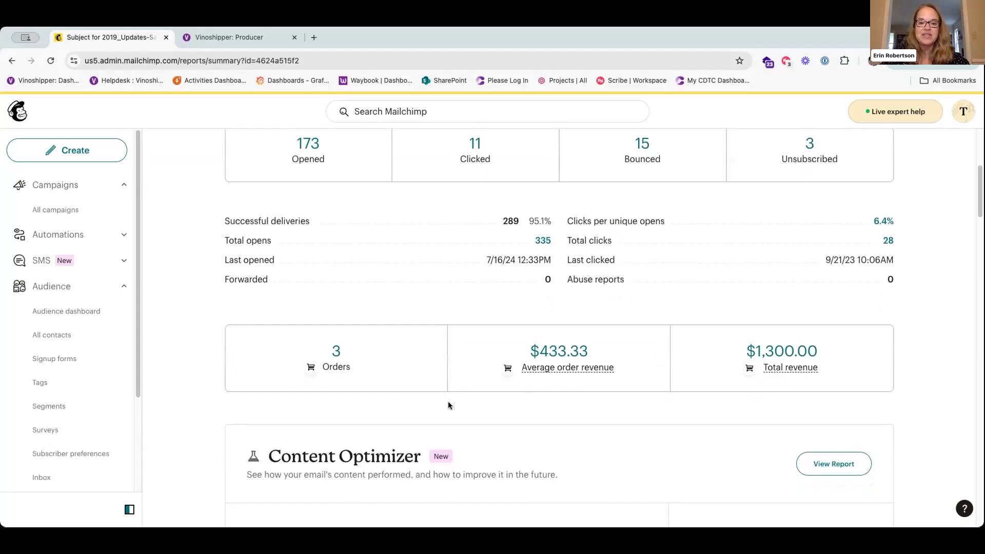
scroll(449, 405, "down", 3)
scroll(452, 403, "down", 1)
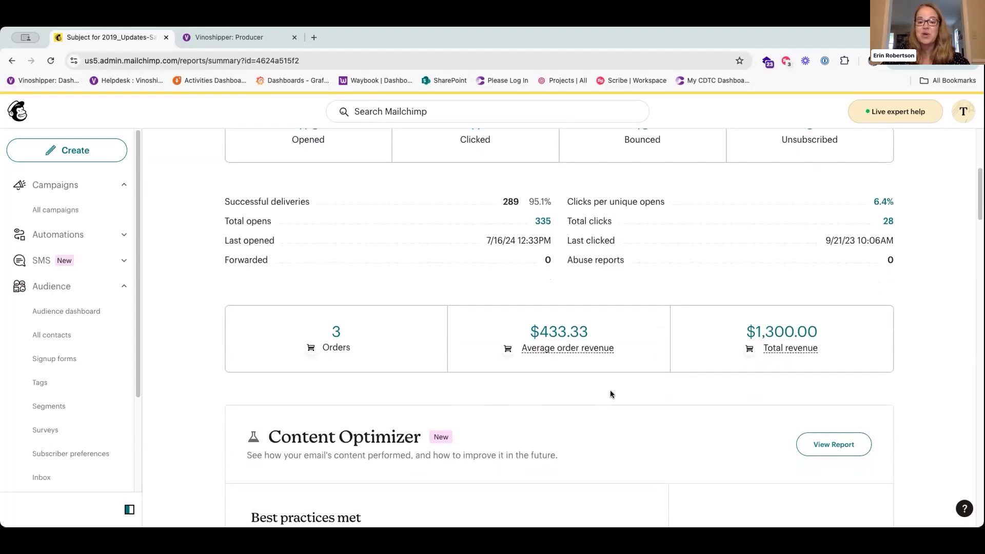
Review the report's Content Optimizer section with its best-practice scores for skimmability, text and visuals, links and typography.
scroll(610, 394, "down", 1)
scroll(611, 394, "down", 1)
scroll(610, 394, "down", 3)
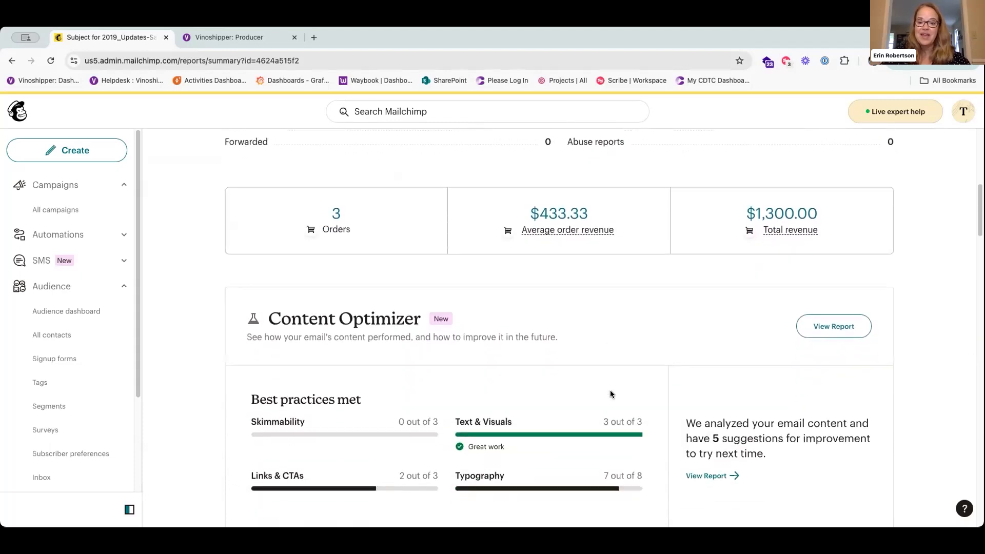
scroll(588, 393, "down", 1)
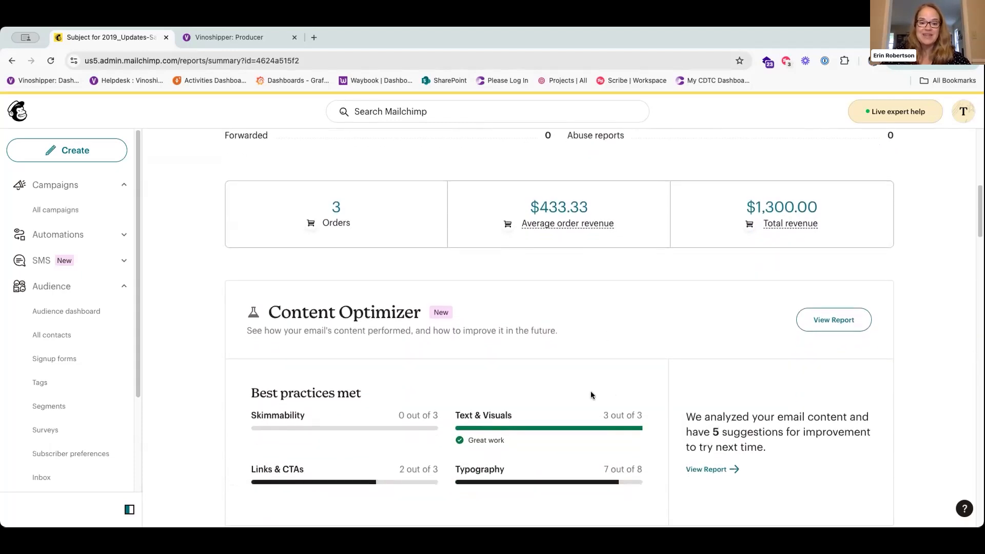
scroll(590, 392, "down", 1)
scroll(592, 395, "down", 3)
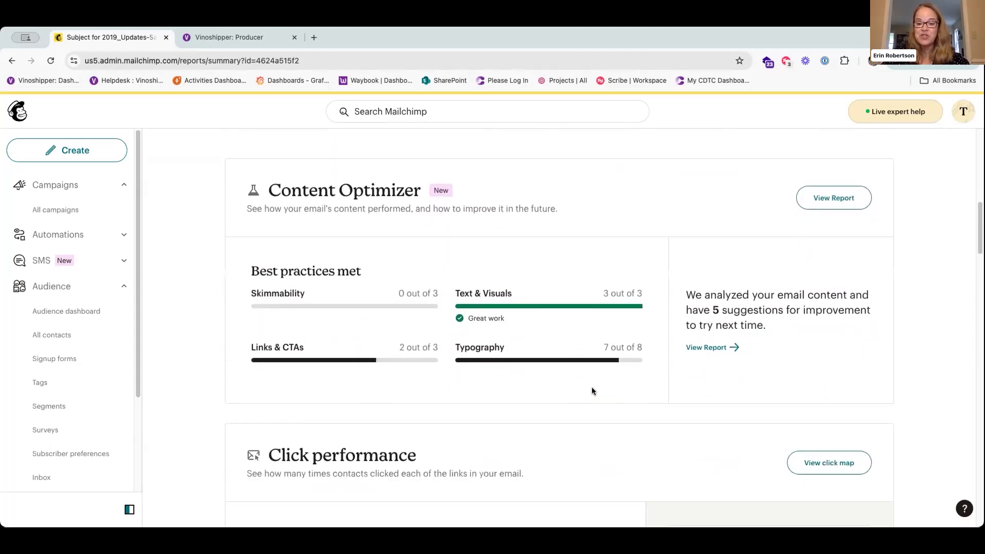
View the email's click map, check the clicks on each link and button throughout the email, and return to the report.
scroll(589, 392, "down", 2)
left_click(818, 405)
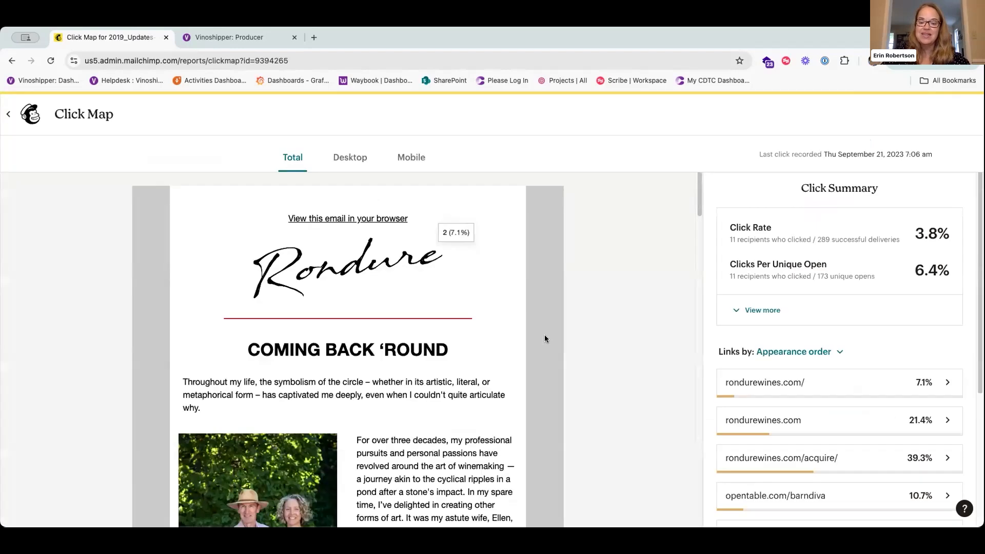
scroll(543, 335, "down", 7)
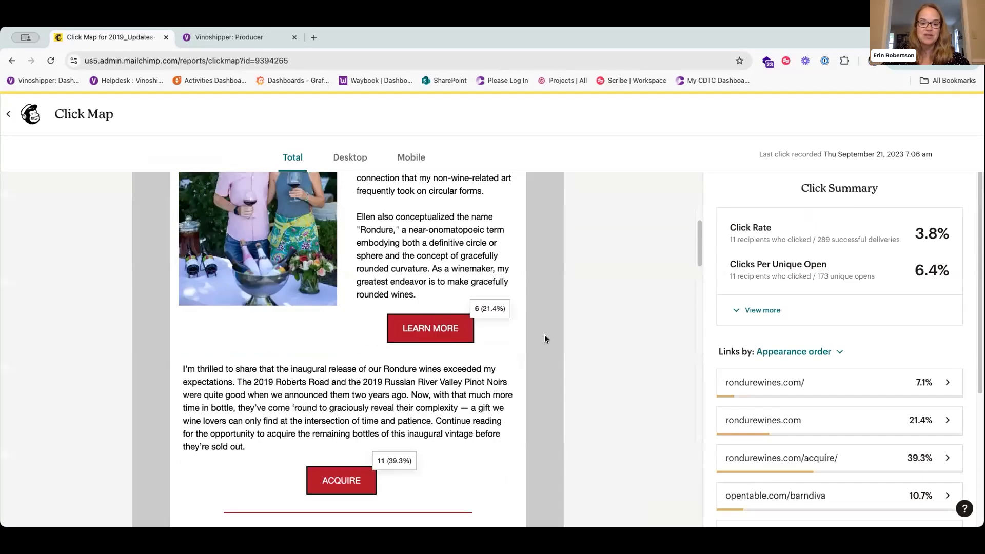
scroll(544, 334, "down", 1)
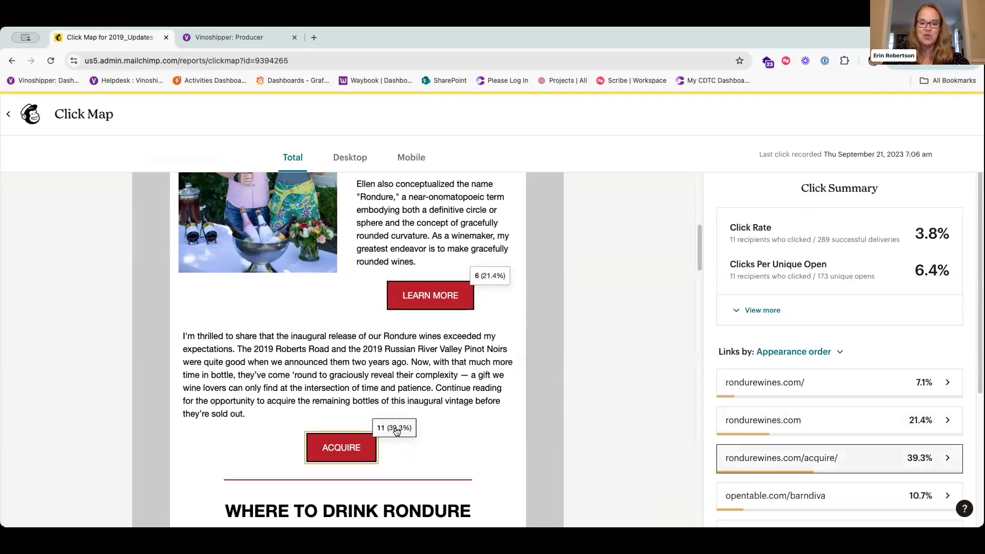
scroll(462, 423, "down", 11)
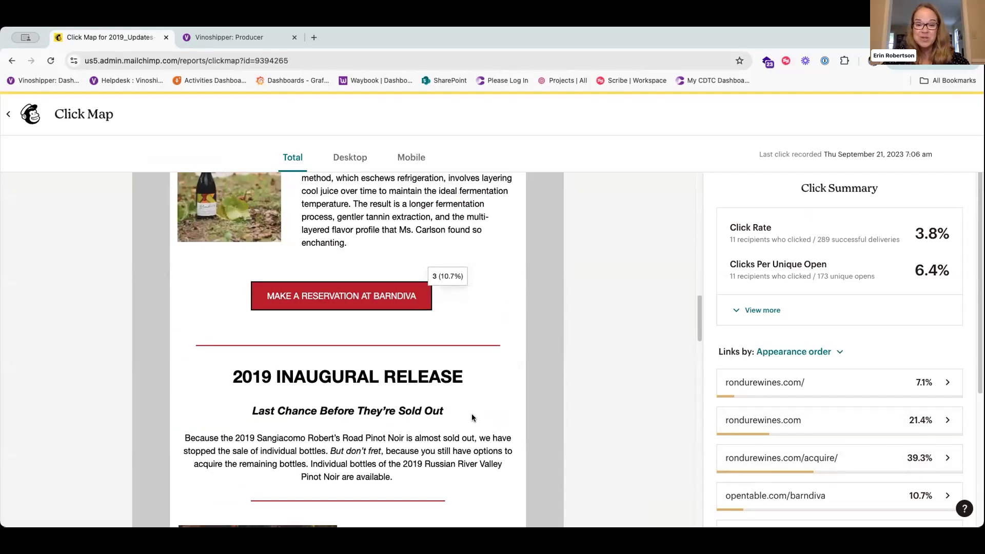
scroll(465, 328, "down", 2)
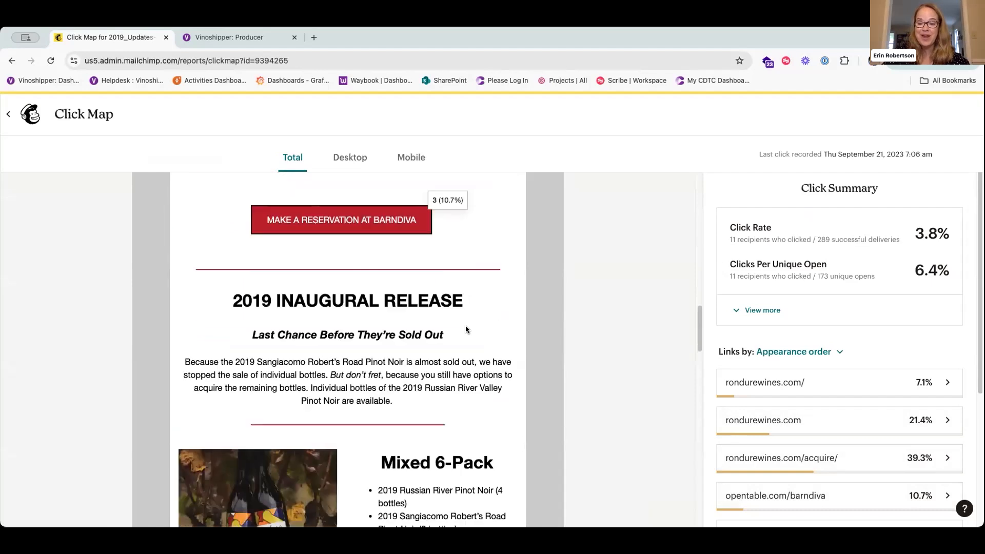
scroll(466, 330, "down", 5)
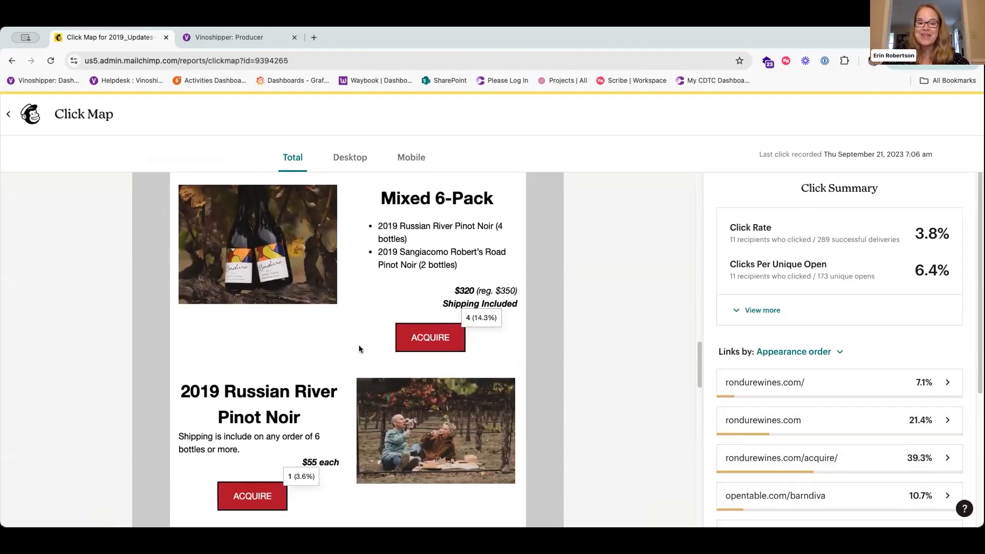
scroll(359, 345, "down", 1)
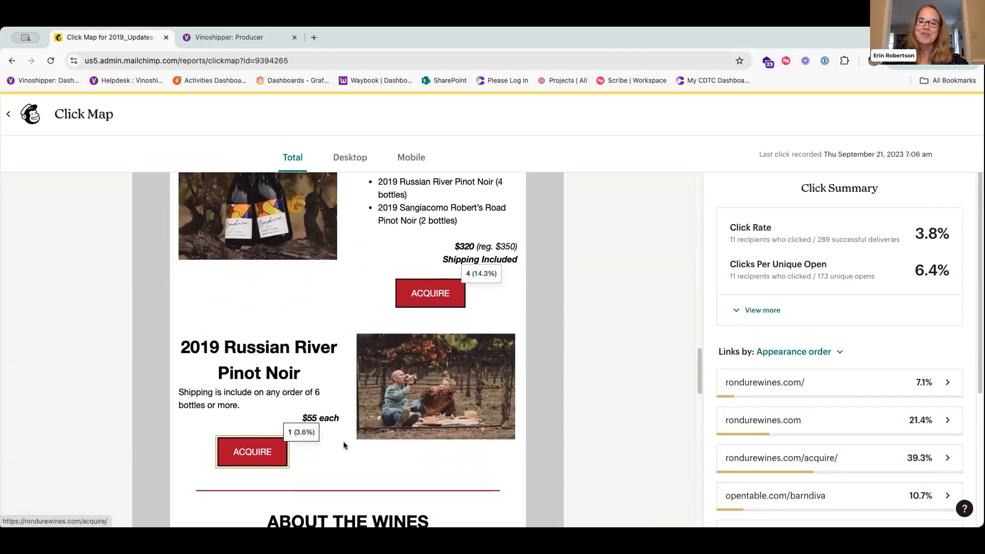
scroll(487, 461, "down", 7)
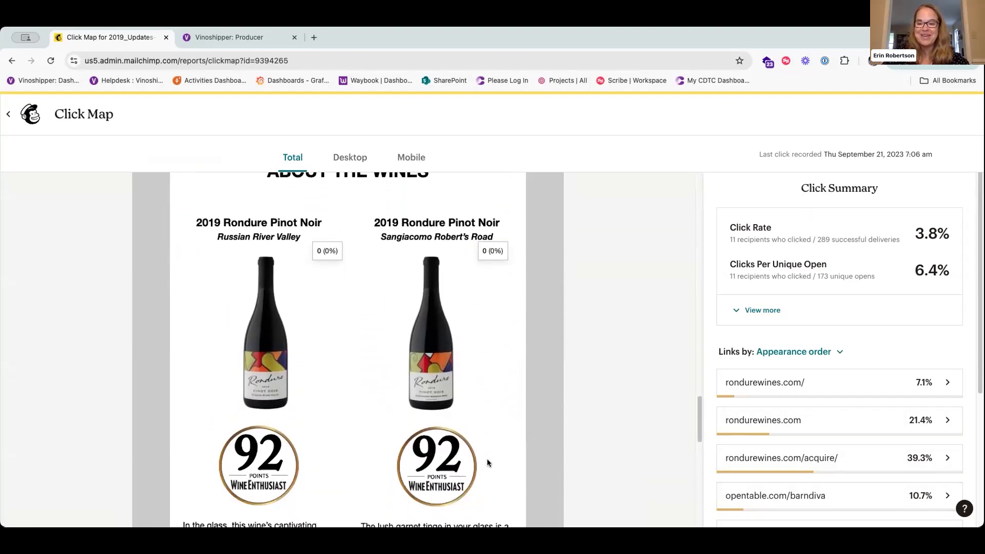
scroll(487, 463, "down", 3)
scroll(434, 415, "down", 7)
scroll(450, 365, "up", 20)
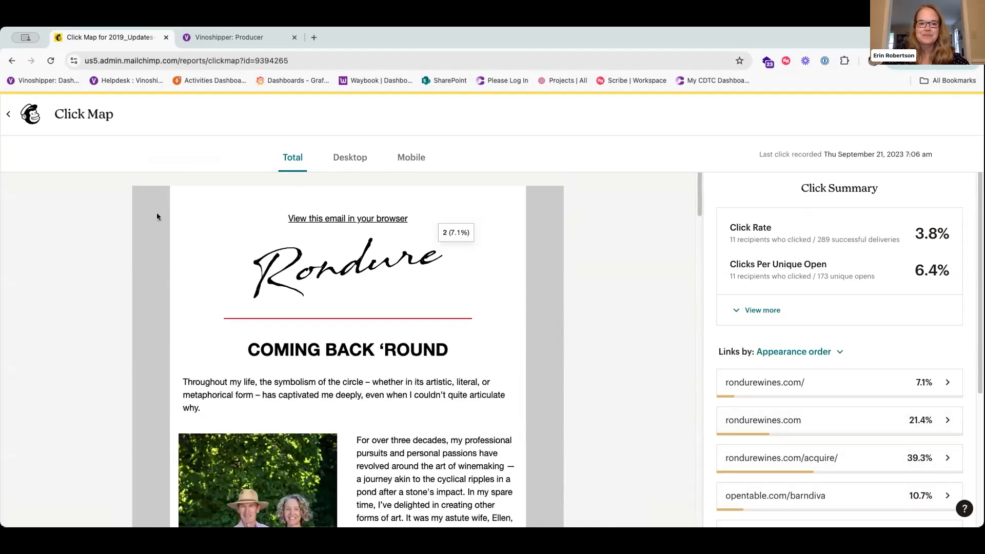
left_click(9, 114)
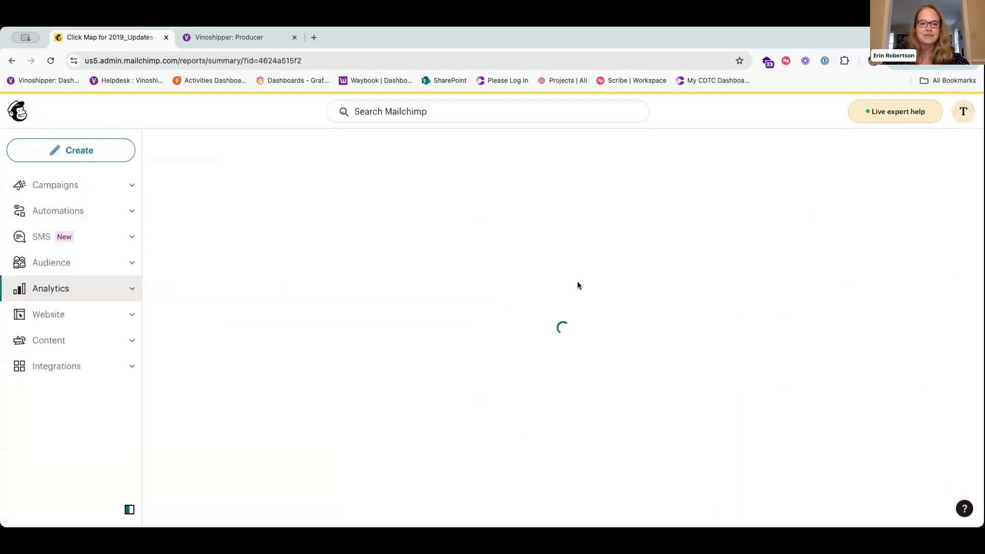
Review the 2019_Updates-Sales report overview again, including its engagement figures, orders, average order revenue and total revenue.
scroll(593, 384, "down", 4)
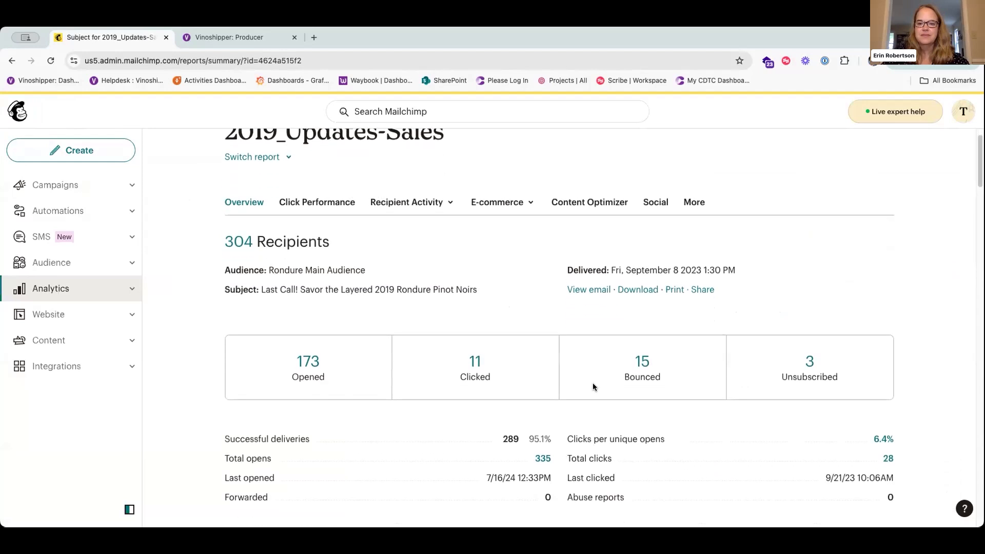
scroll(593, 386, "down", 1)
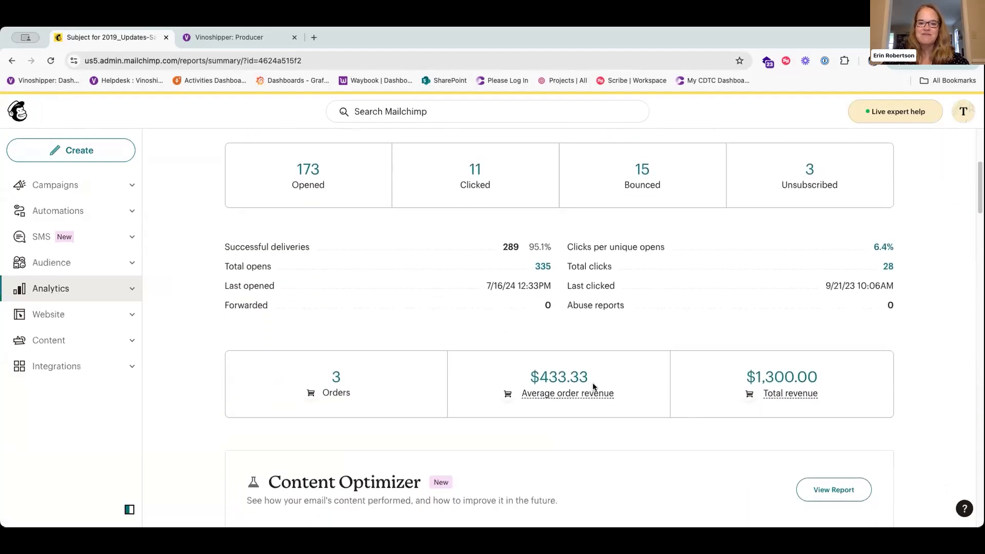
mouse_move(553, 382)
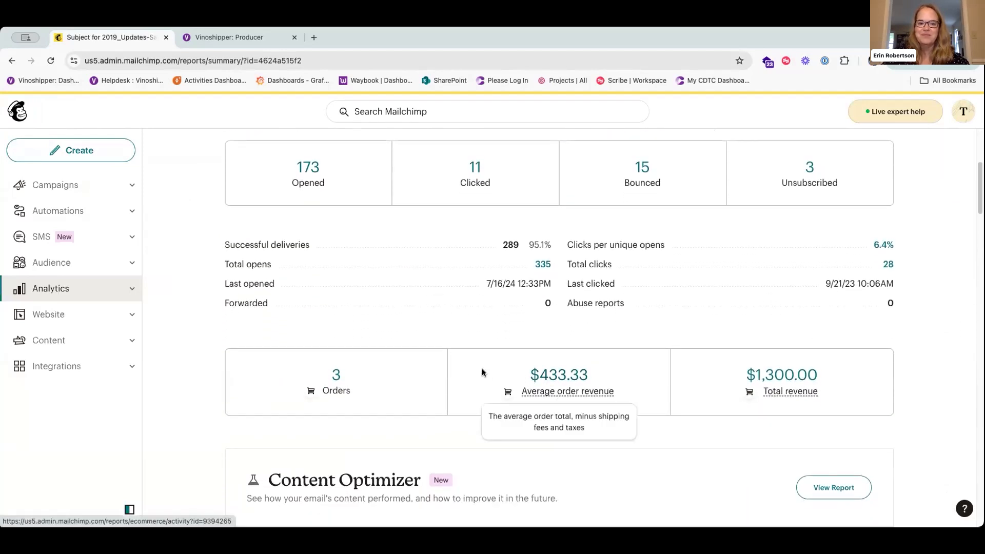
scroll(428, 366, "up", 2)
scroll(428, 367, "up", 4)
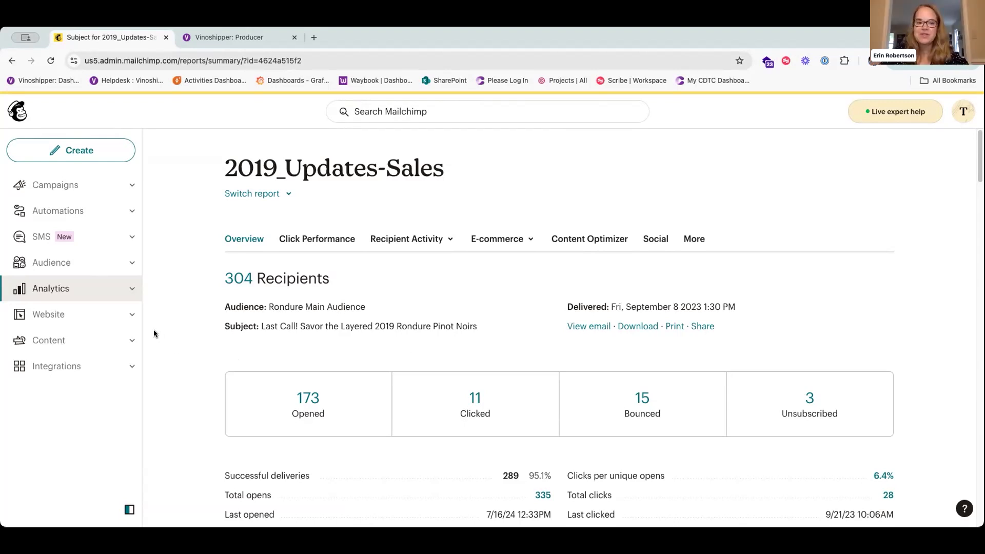
Open the automations overview and browse the suggested, recent and popular pre-built customer journeys.
left_click(81, 212)
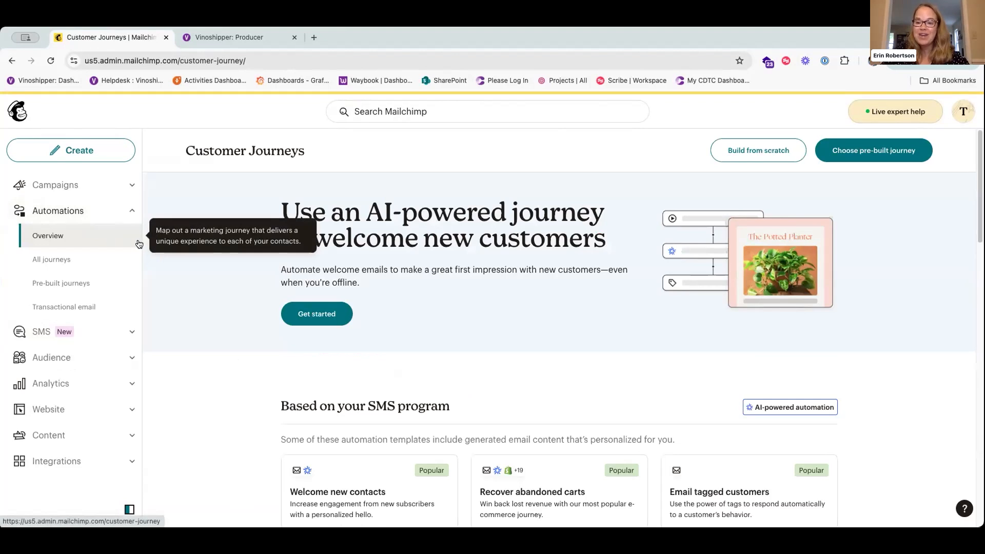
scroll(190, 293, "down", 2)
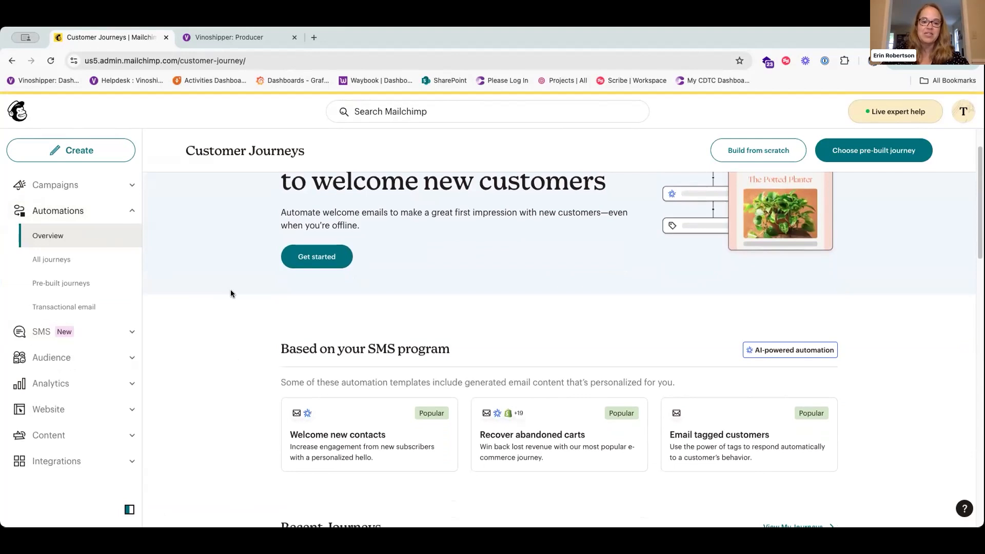
scroll(230, 290, "down", 1)
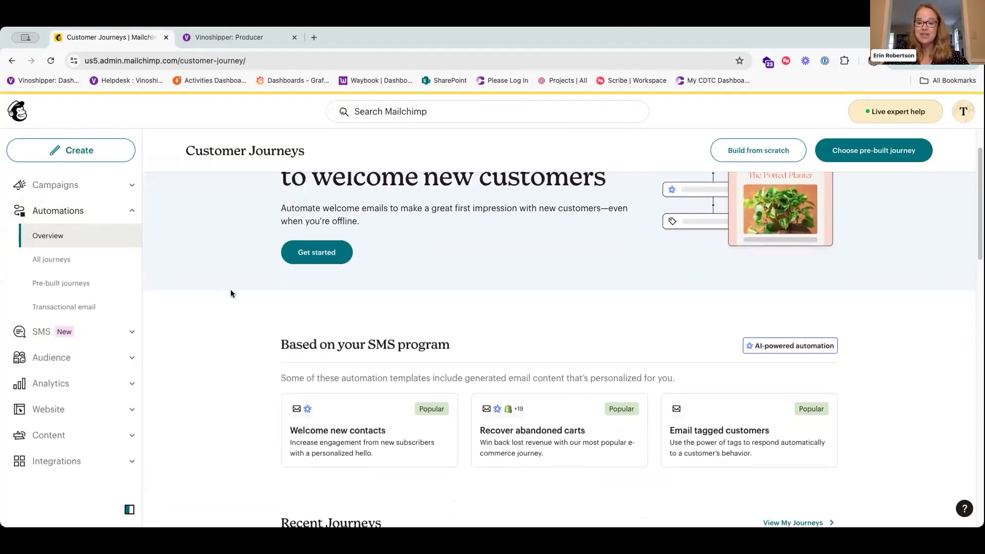
scroll(230, 294, "down", 3)
scroll(231, 294, "down", 1)
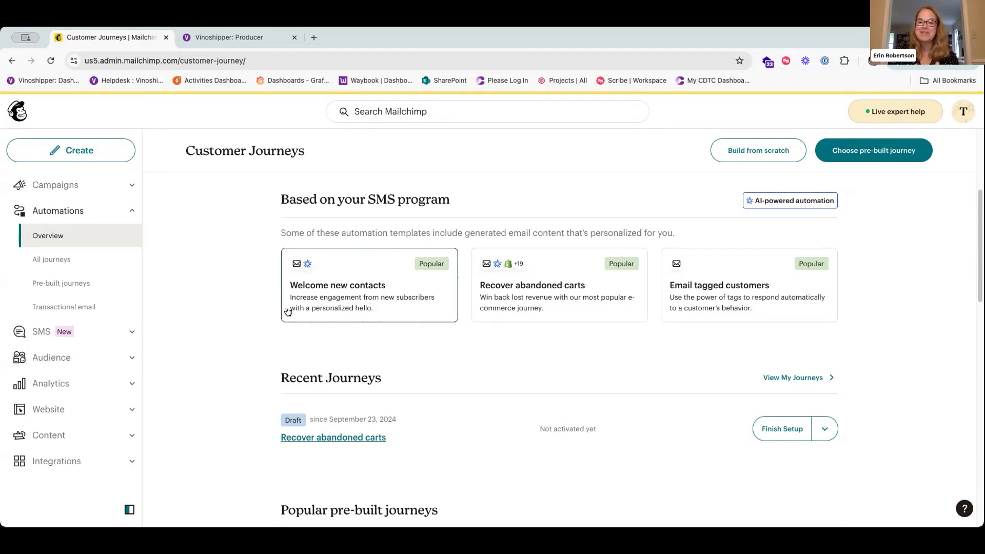
scroll(258, 354, "down", 1)
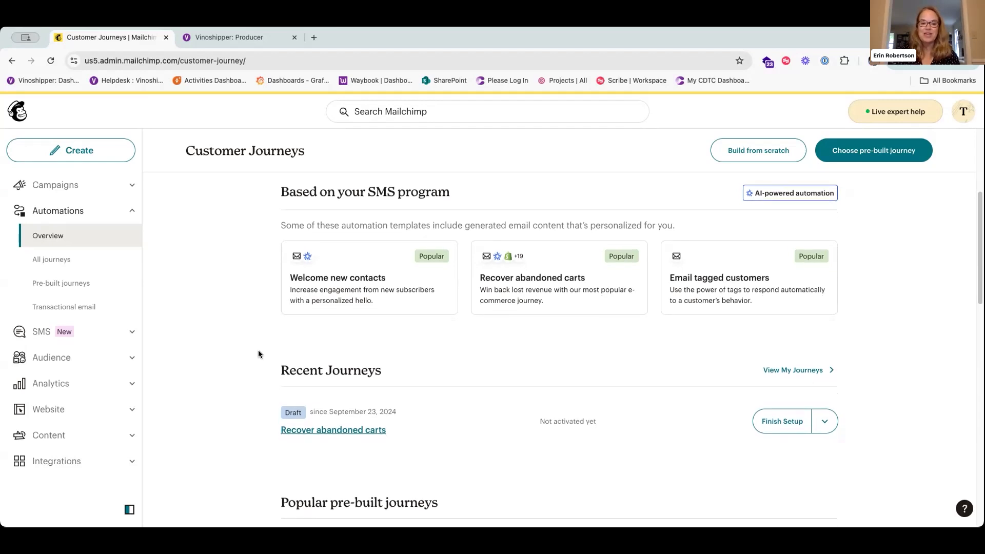
scroll(258, 354, "down", 1)
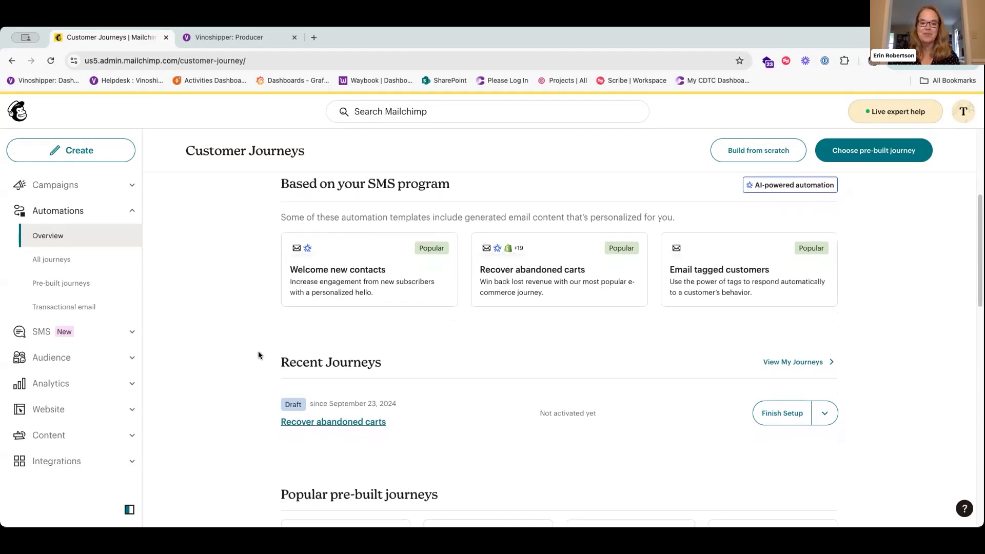
scroll(256, 350, "down", 5)
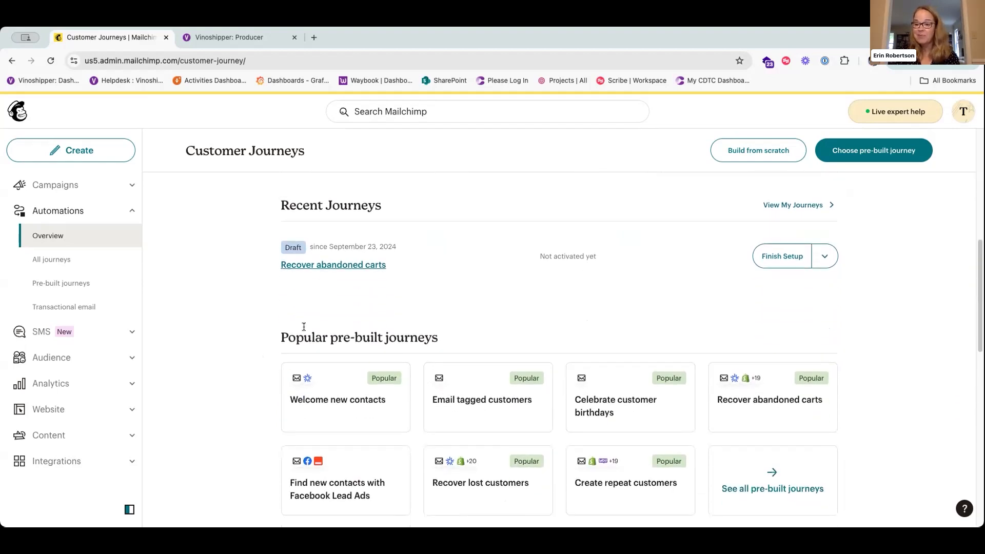
Open the draft Recover abandoned carts journey and review its reminder email's sender, subject, schedule and content preview.
left_click(360, 266)
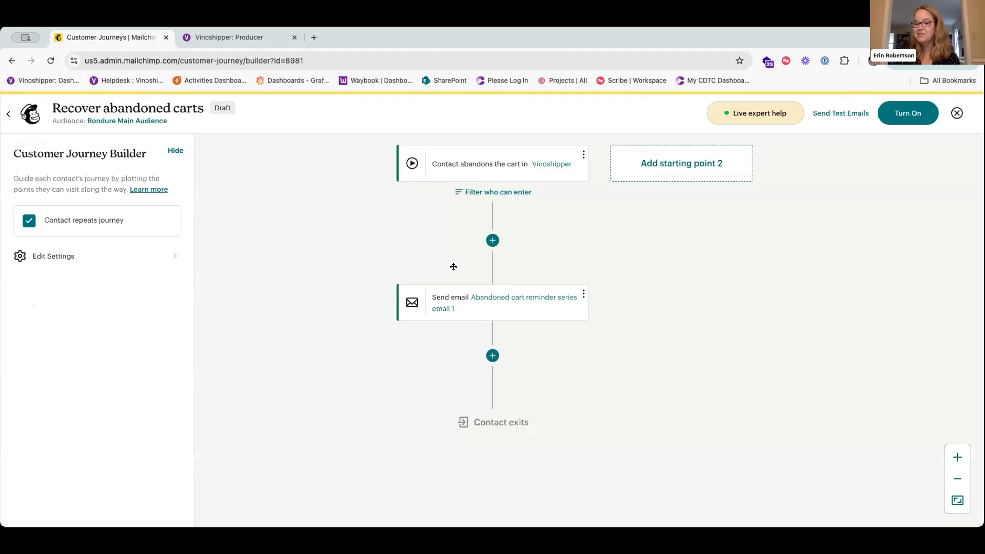
left_click(494, 297)
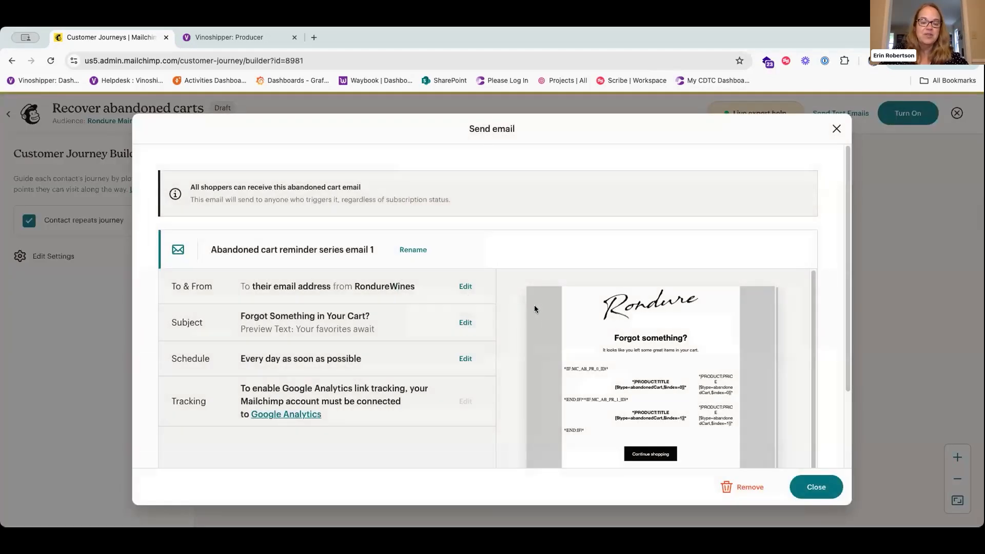
scroll(606, 392, "down", 1)
scroll(605, 387, "down", 5)
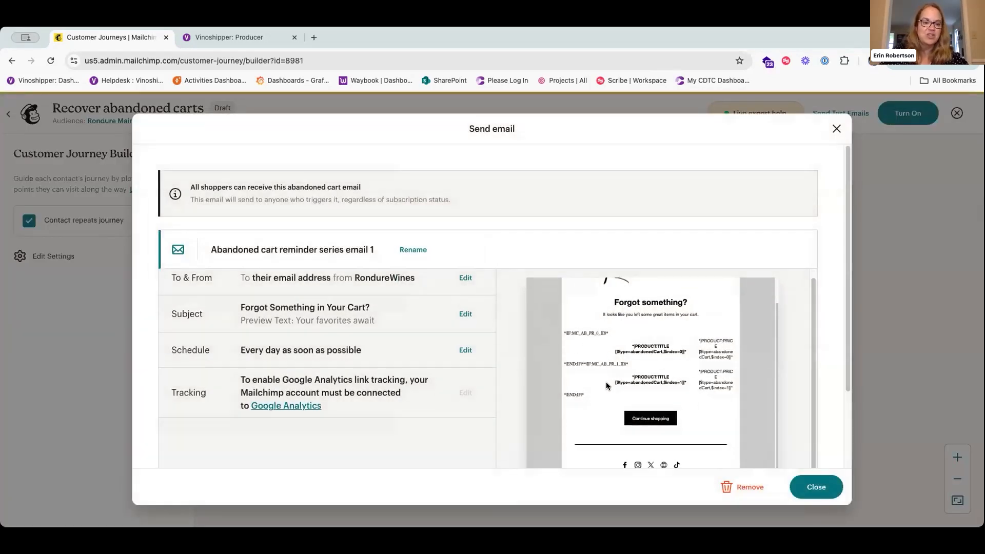
scroll(527, 379, "up", 4)
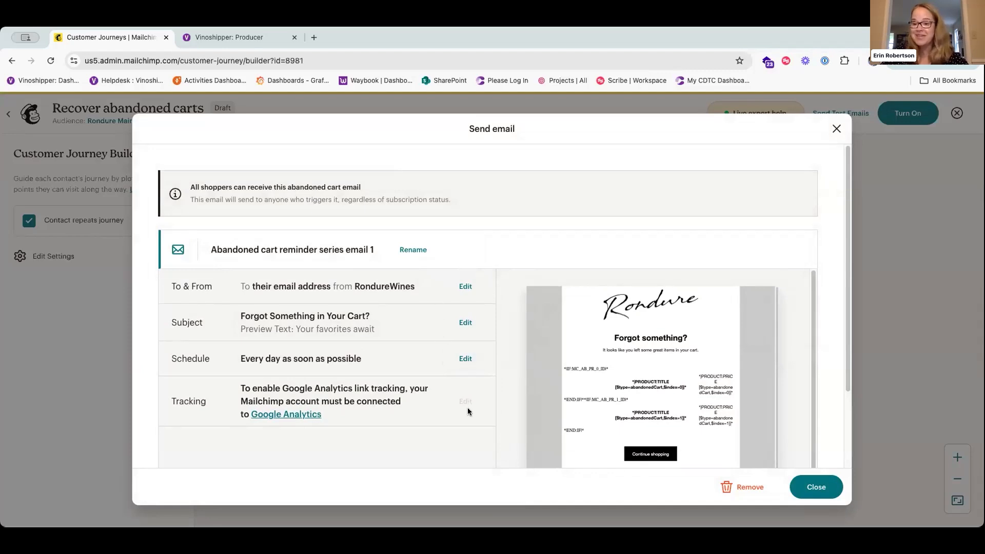
scroll(652, 416, "down", 5)
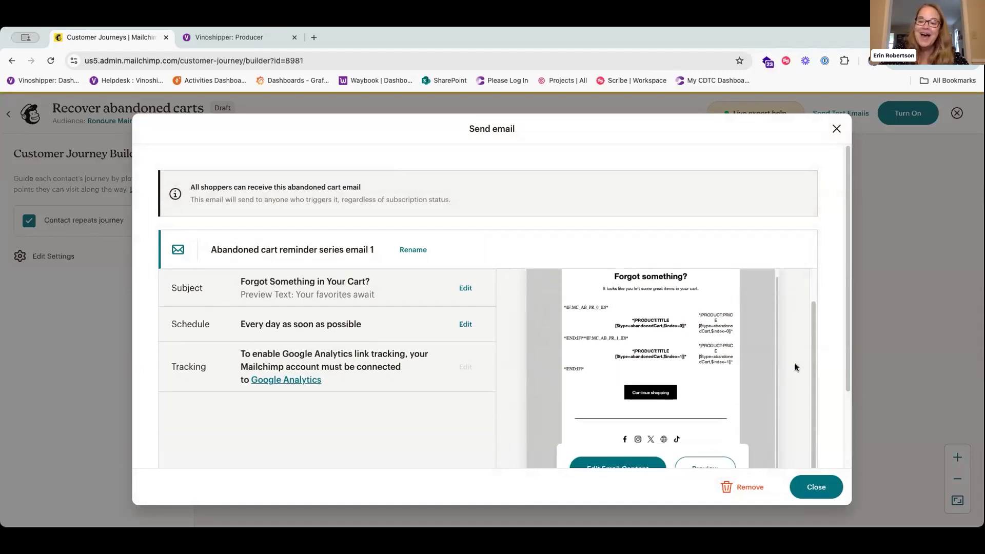
Open the abandoned cart reminder email in the content editor and examine its product placeholders and Continue shopping button.
left_click(613, 371)
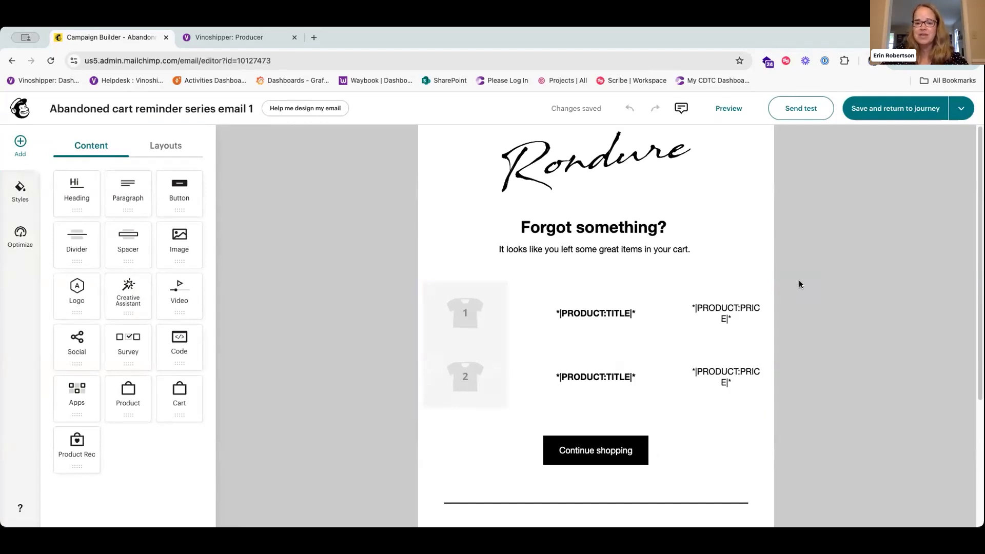
scroll(802, 298, "down", 1)
scroll(802, 297, "up", 1)
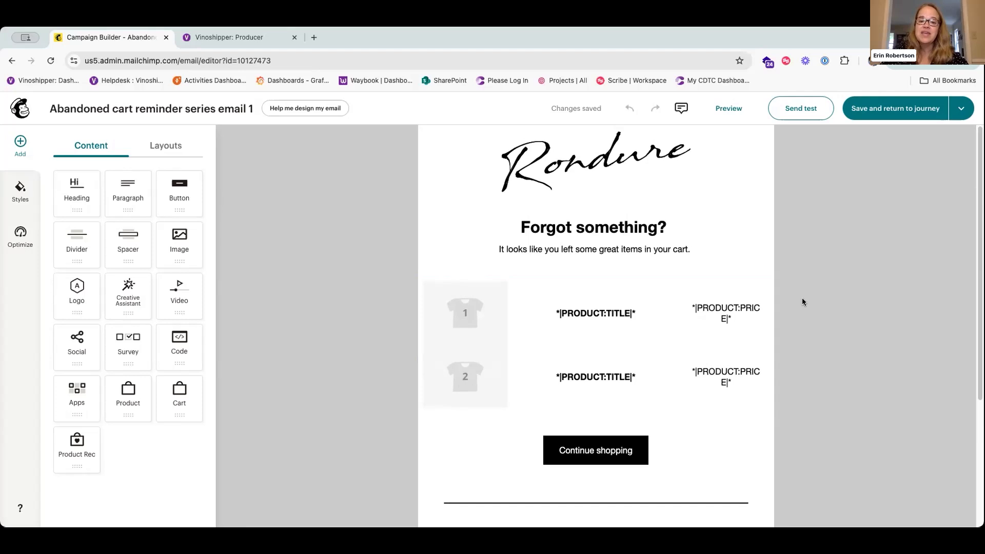
scroll(802, 301, "down", 1)
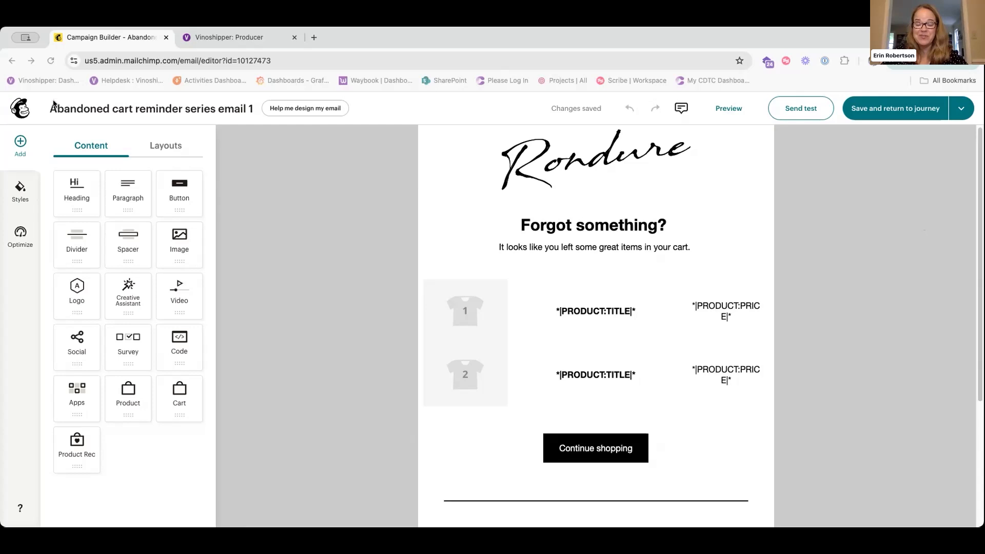
Leave the email editor, open all contacts of Rondure Main Audience and examine their revenue, orders, source and rating columns.
left_click(21, 110)
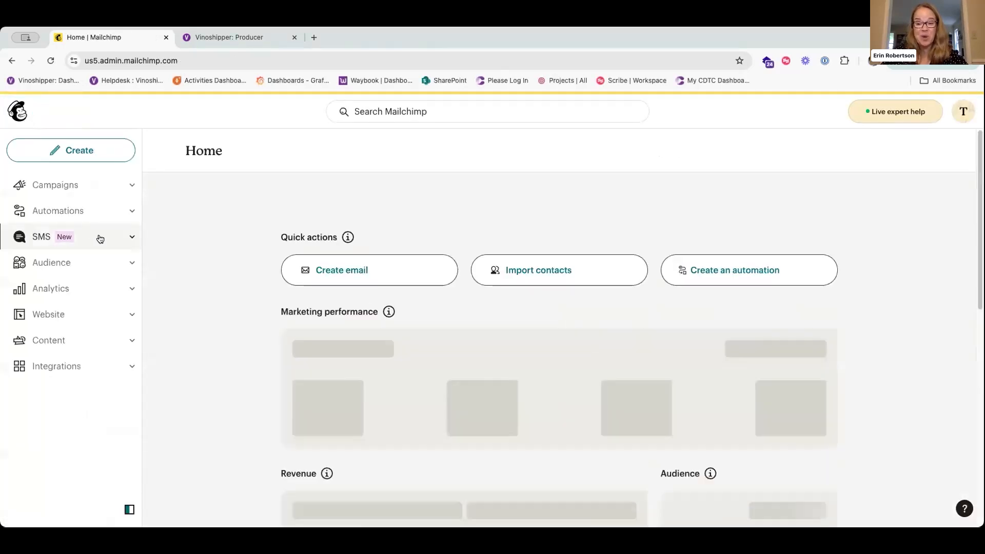
left_click(68, 262)
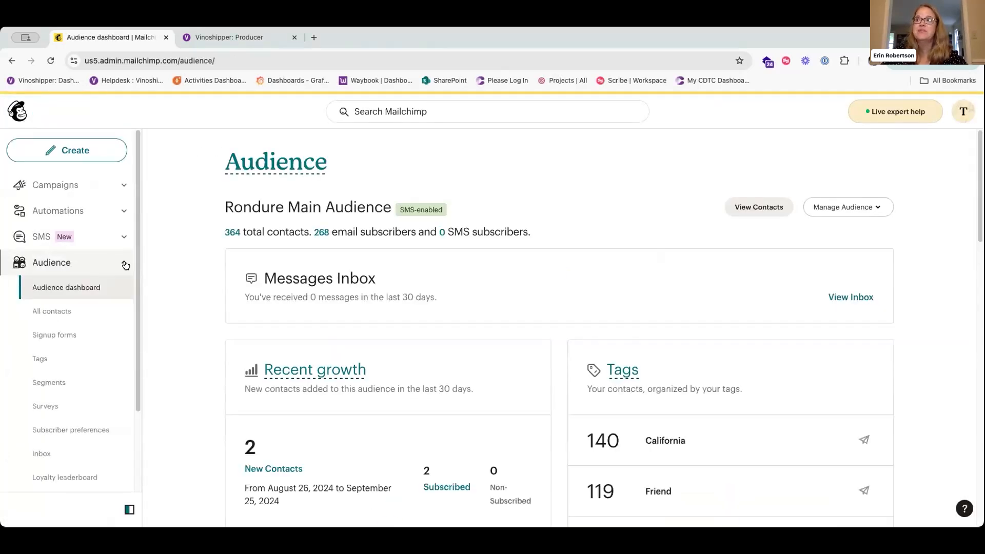
left_click(75, 313)
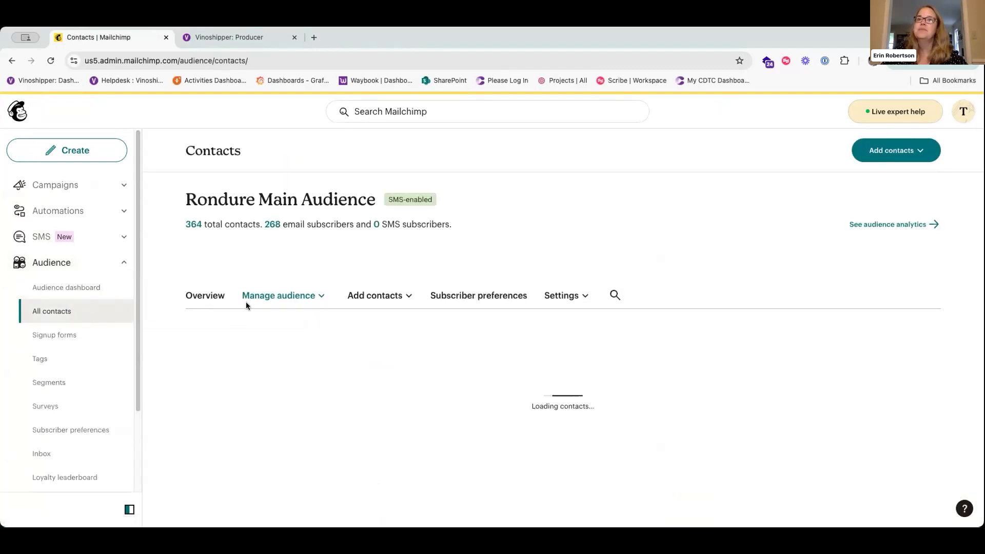
scroll(348, 301, "down", 2)
scroll(348, 301, "down", 1)
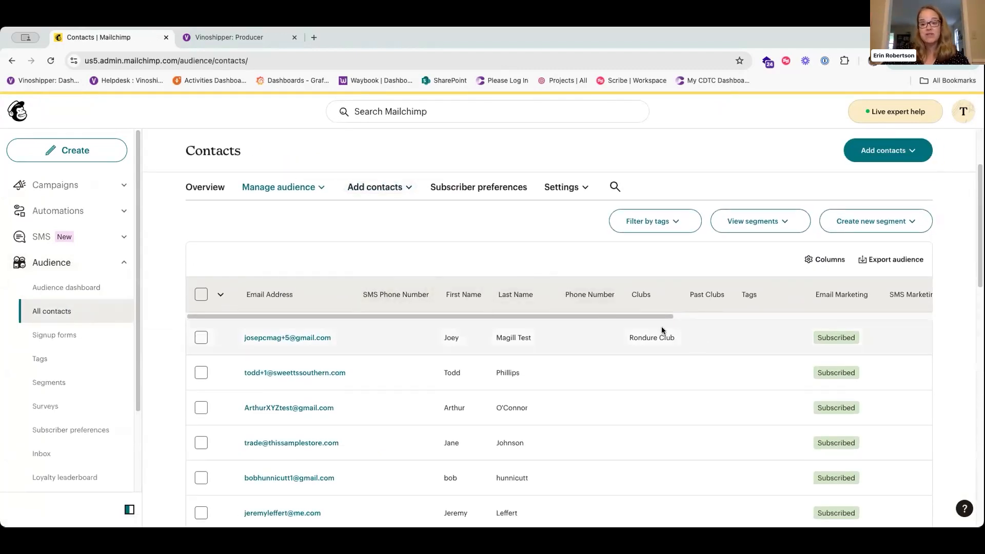
left_click_drag(642, 315, 950, 289)
scroll(955, 279, "down", 2)
scroll(953, 279, "down", 1)
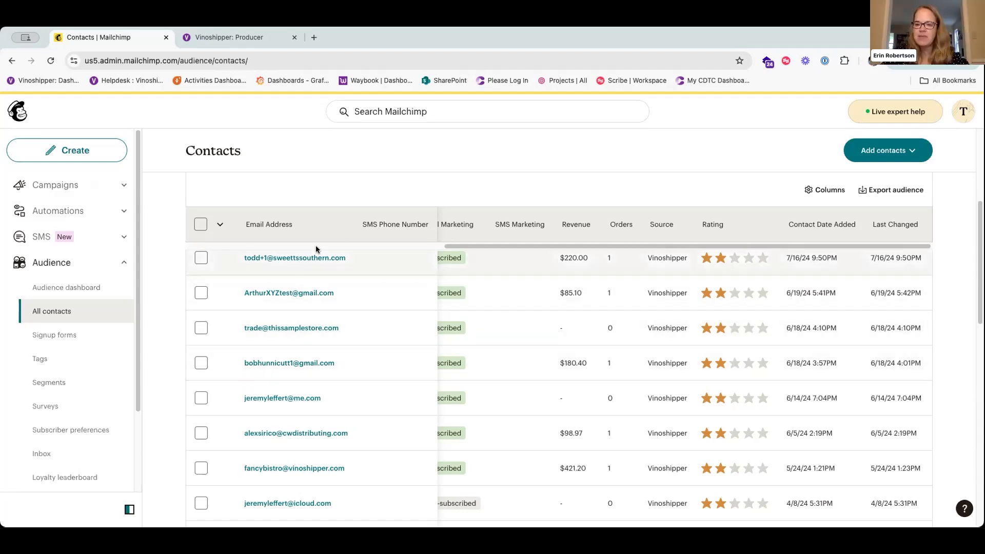
Open the draft Pinot Noir Release - test campaign from all campaigns, open its email content for editing and check the template options.
left_click(78, 190)
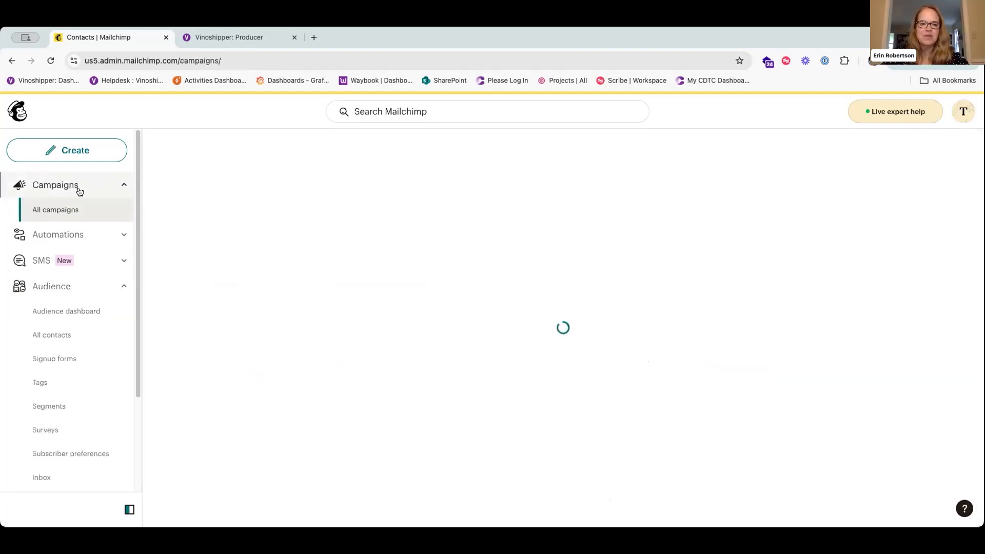
left_click(293, 322)
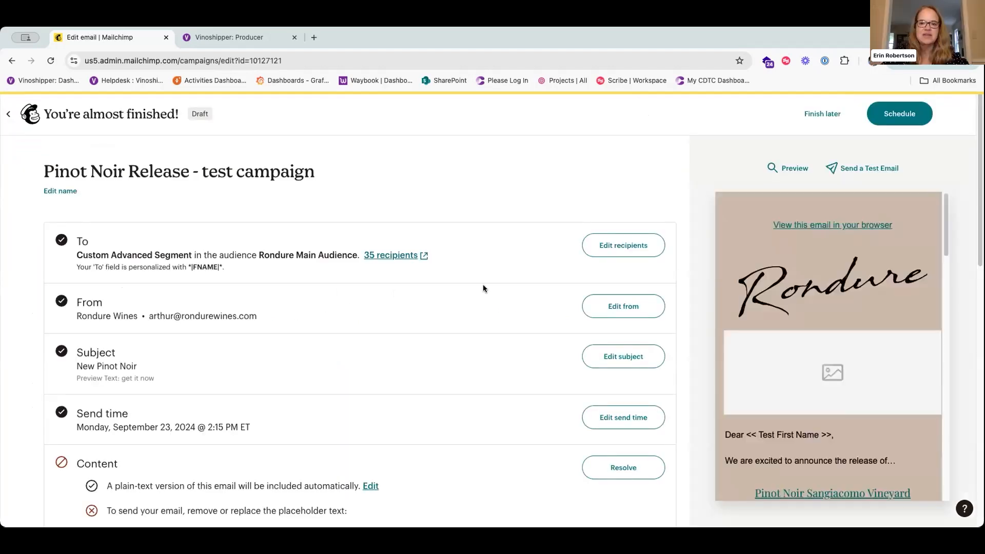
scroll(602, 369, "down", 3)
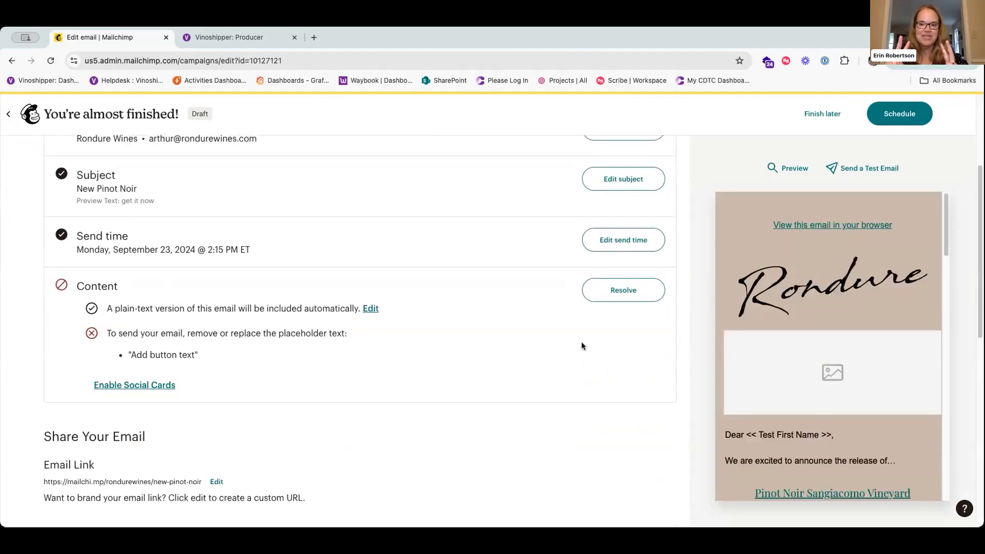
left_click(632, 290)
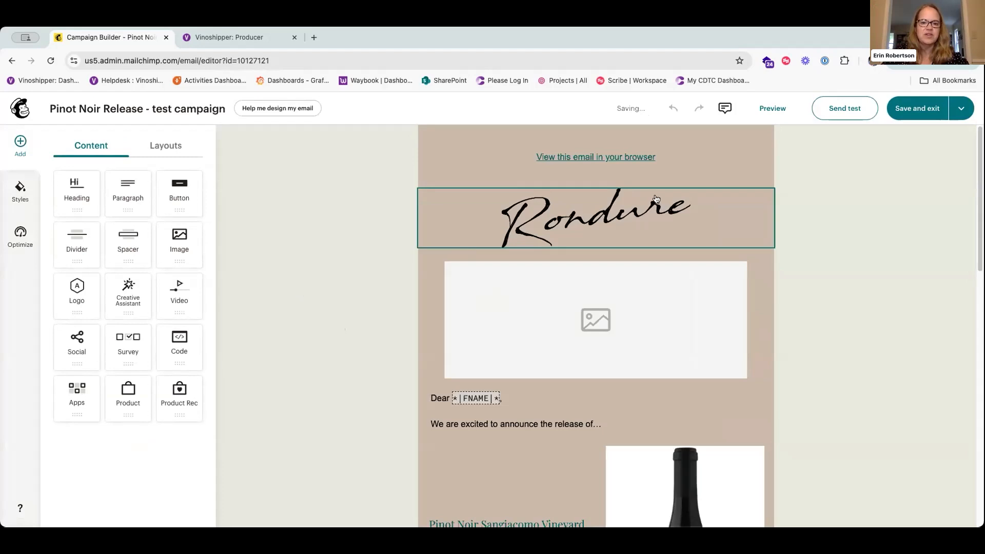
left_click(958, 108)
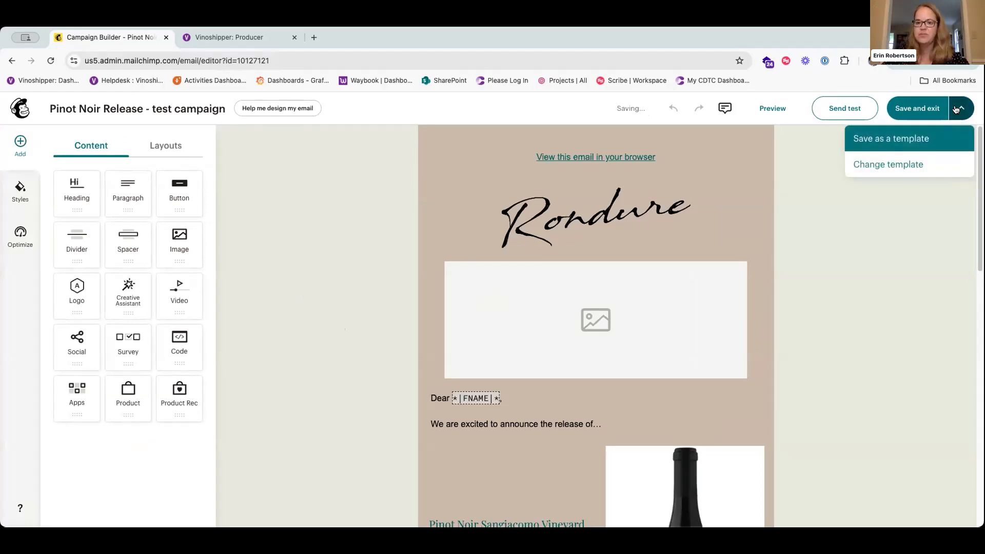
left_click(956, 109)
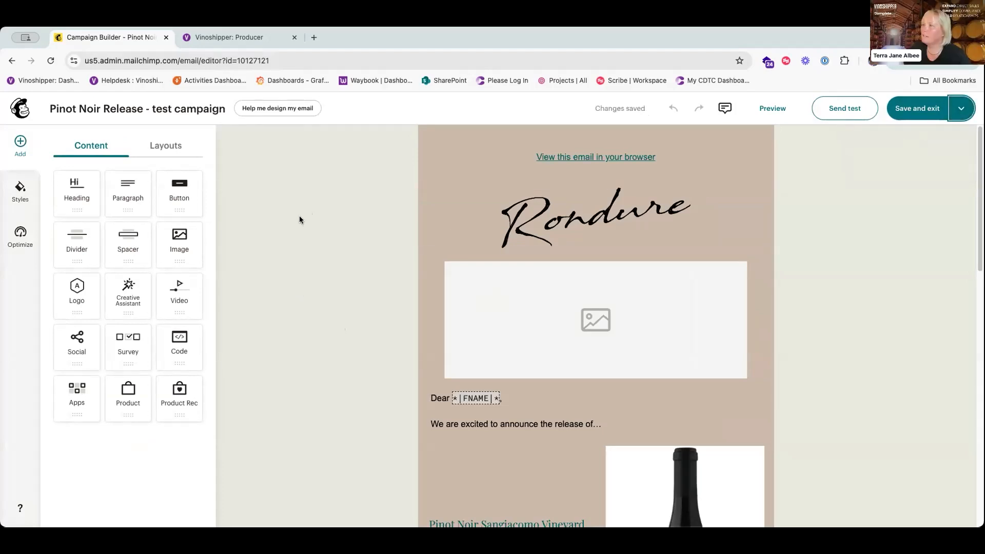
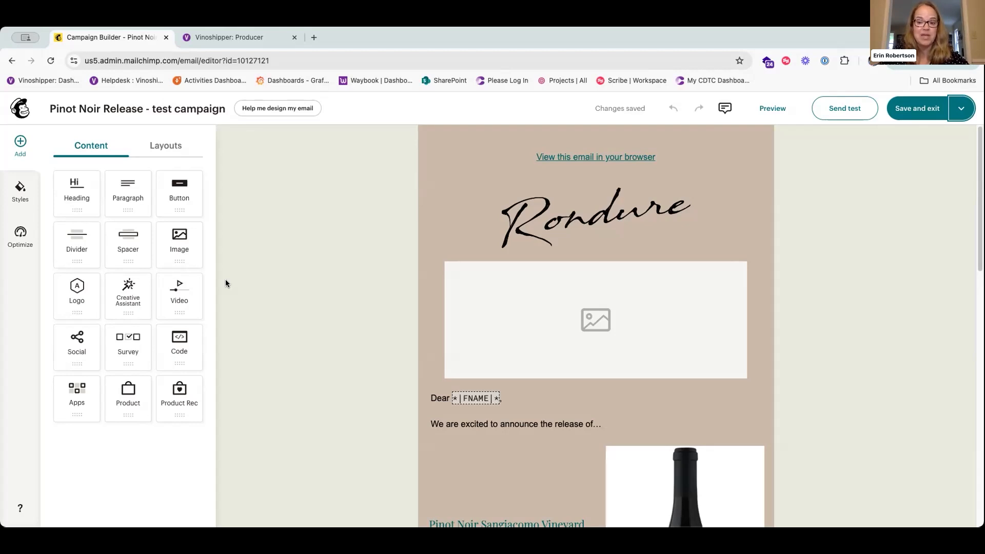
Select the footer text block with the unsubscribe link at the end of the Pinot Noir email.
scroll(511, 337, "down", 10)
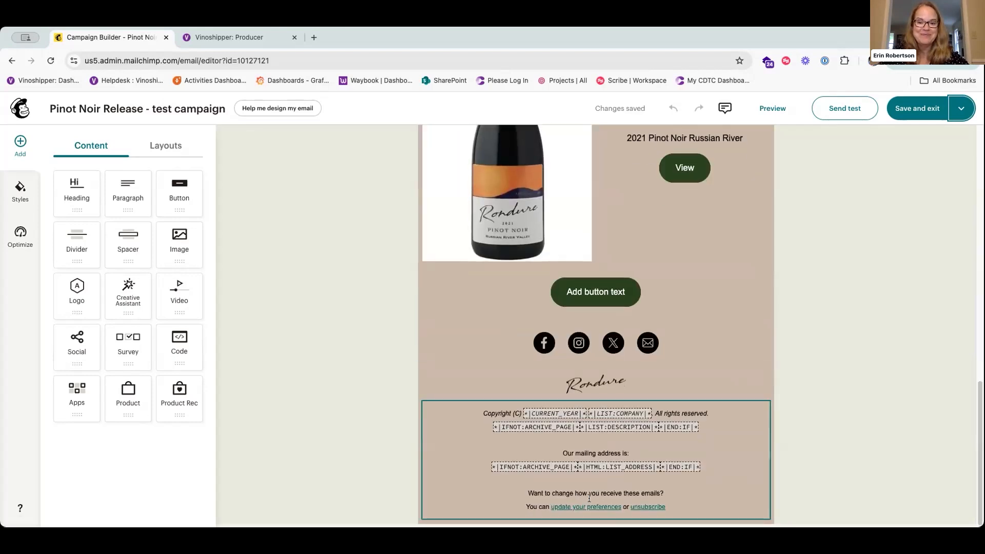
left_click(680, 502)
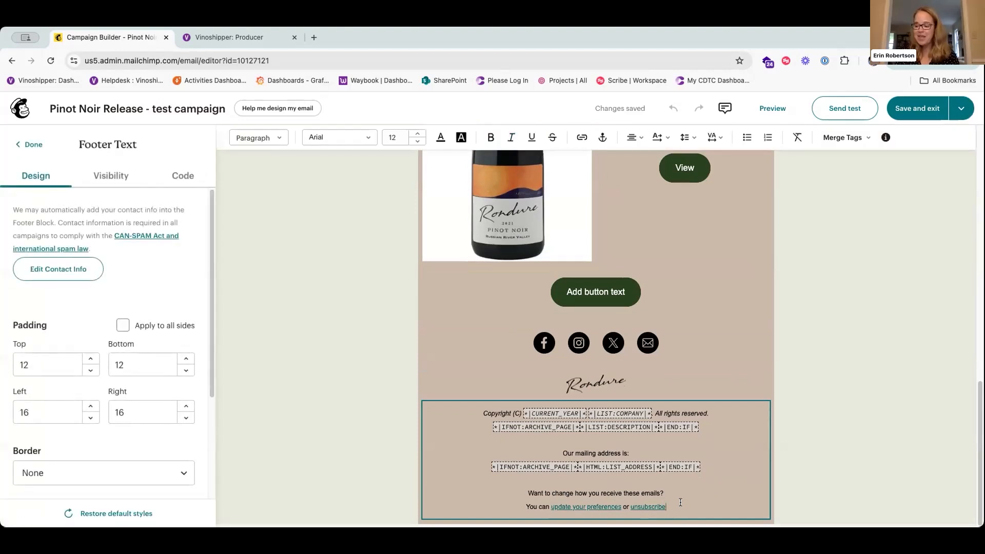